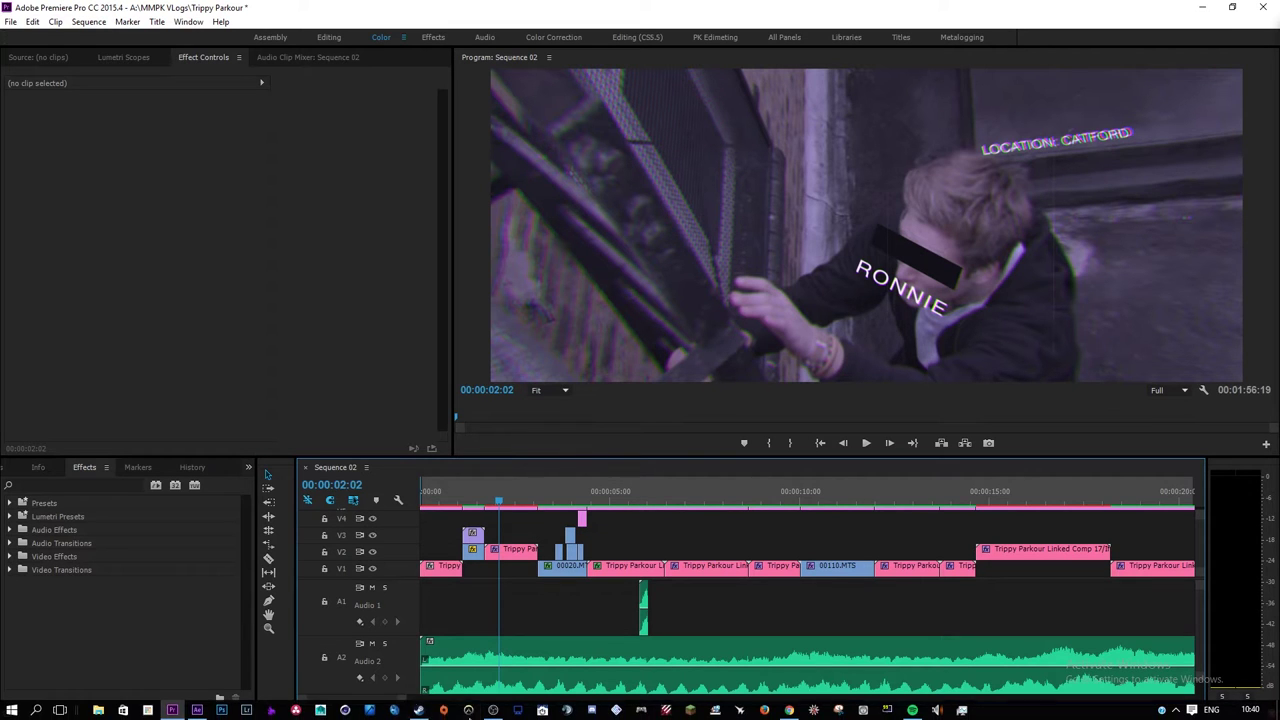
# Step: Glance at the After Effects project, then return to the Premiere Pro edit
pyautogui.click(197, 710)
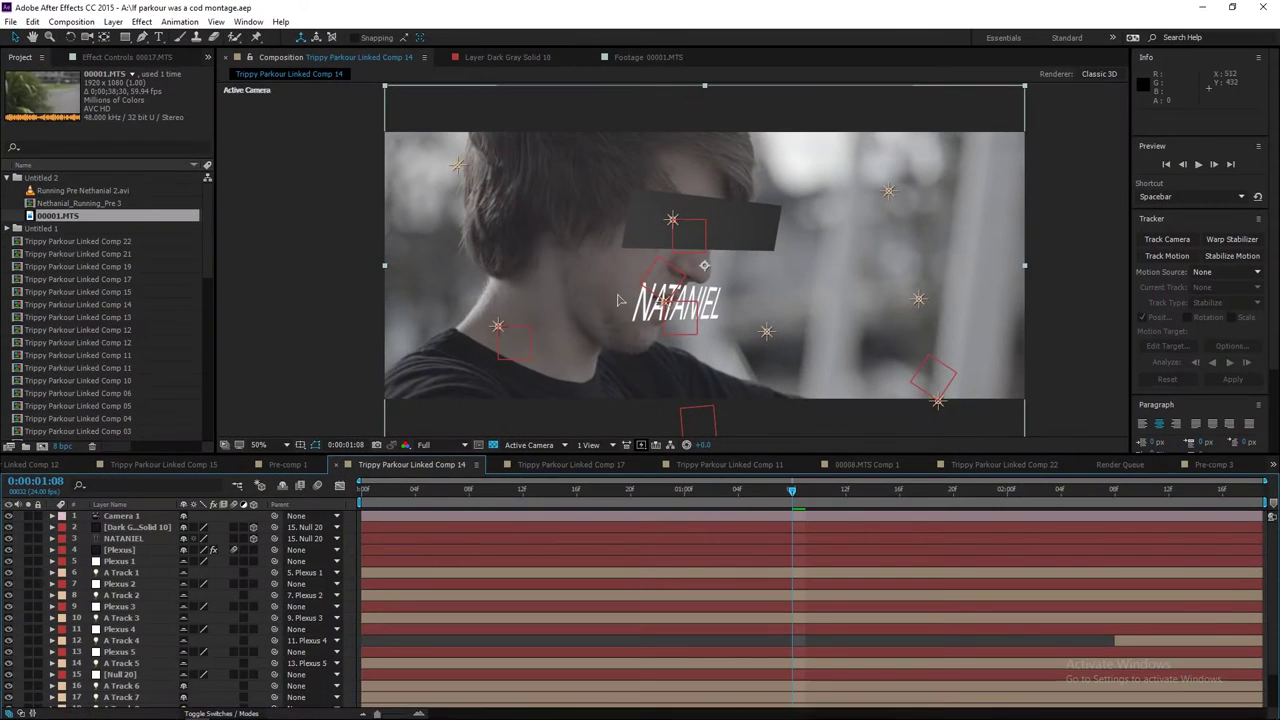
pyautogui.click(174, 710)
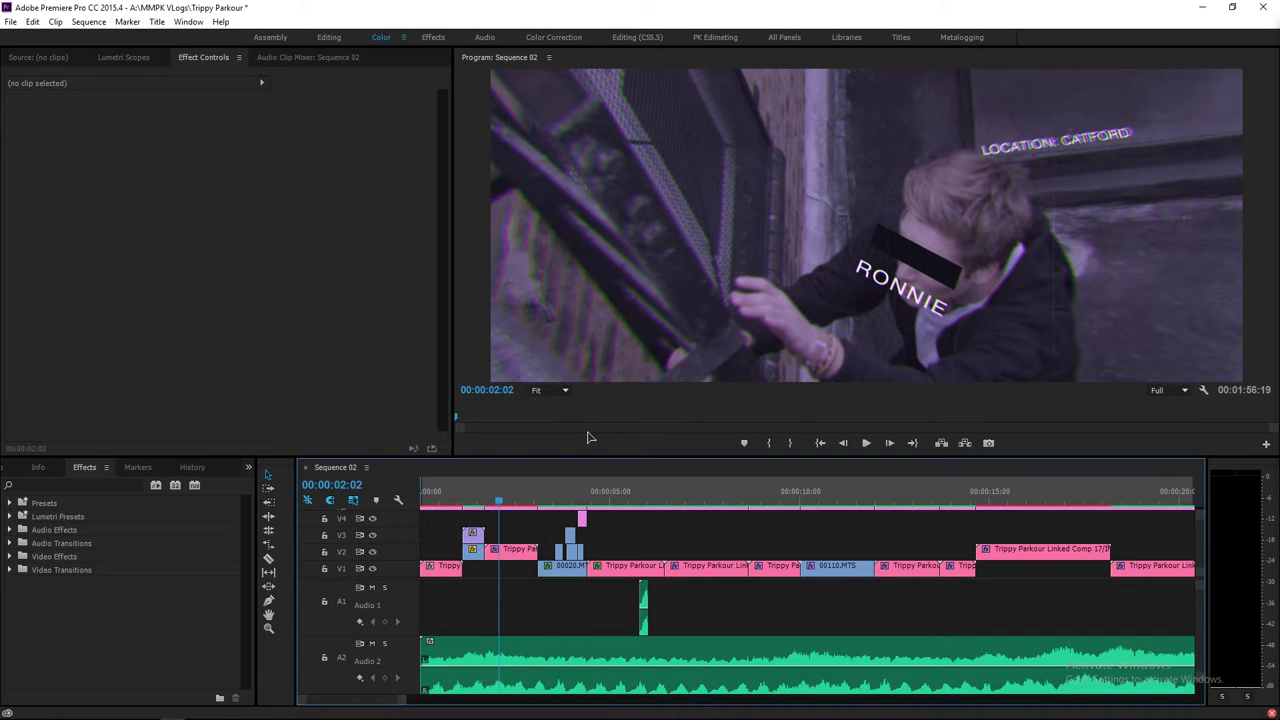
pyautogui.moveTo(198, 712)
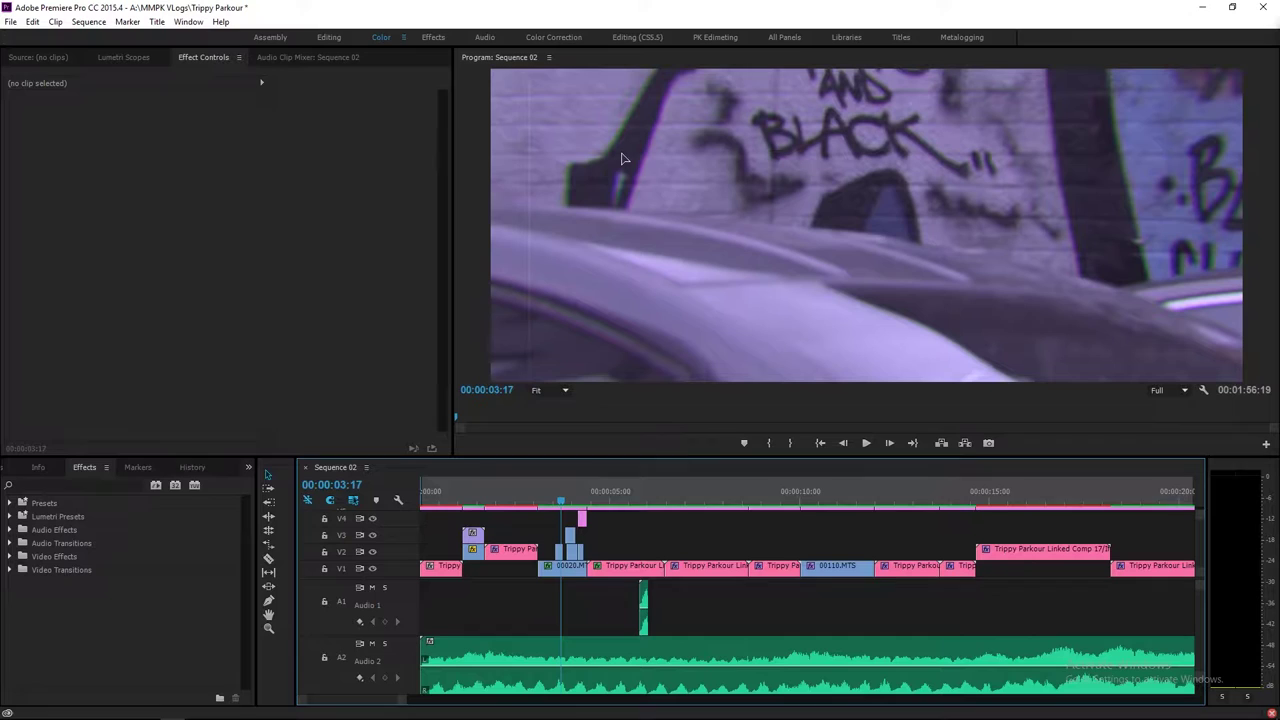
# Step: At 00:00:03:13, hide the V5 adjustment layers and zoom the timeline
pyautogui.click(556, 495)
pyautogui.scroll(5, 1205, 547)
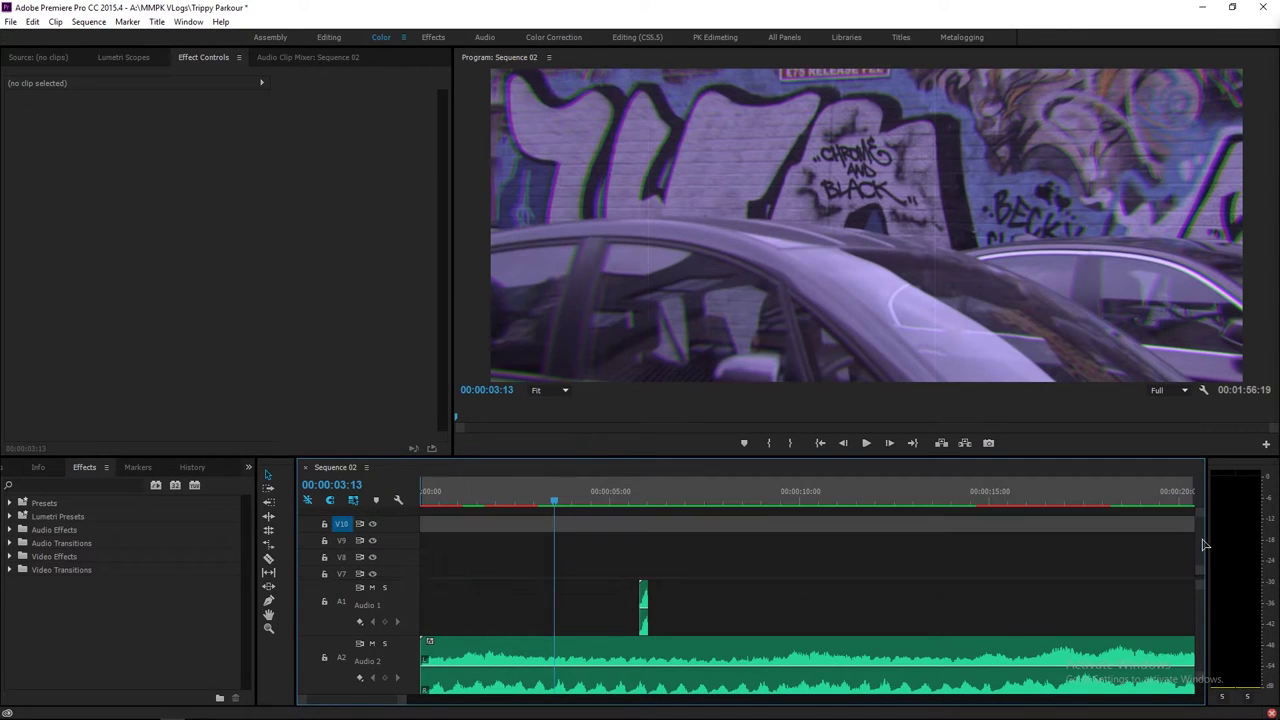
pyautogui.scroll(-2, 1205, 545)
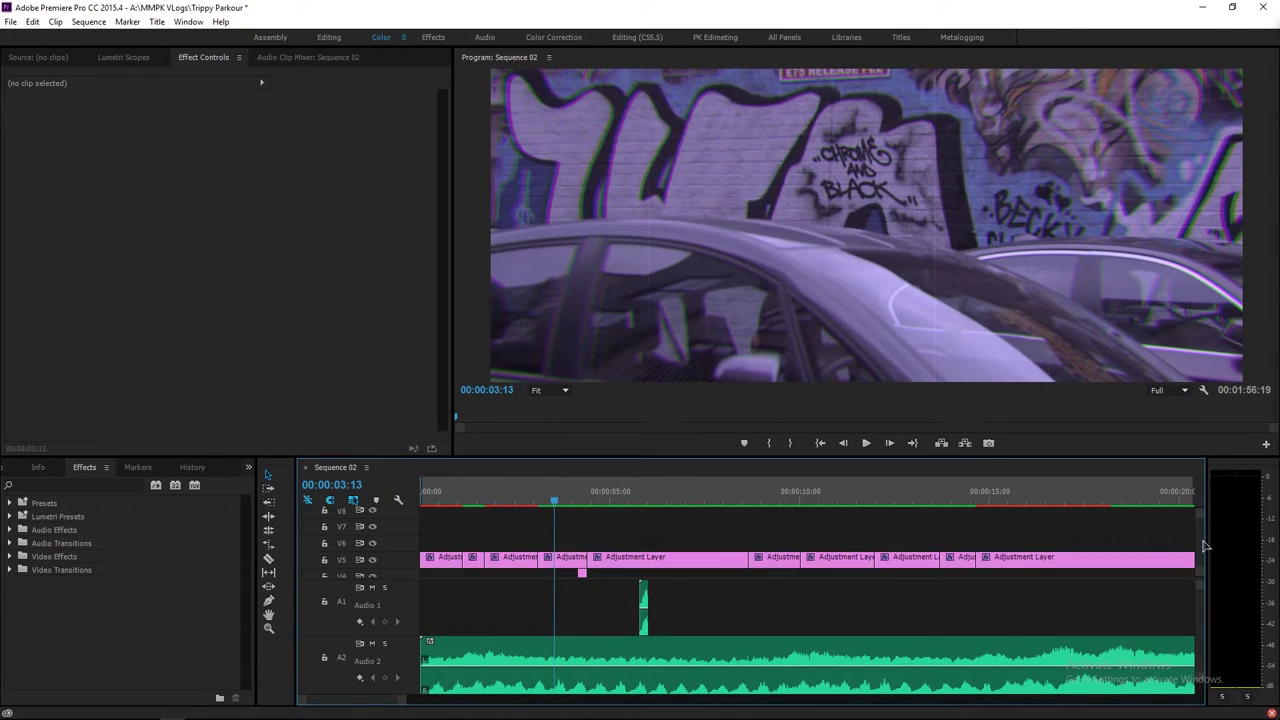
pyautogui.click(374, 561)
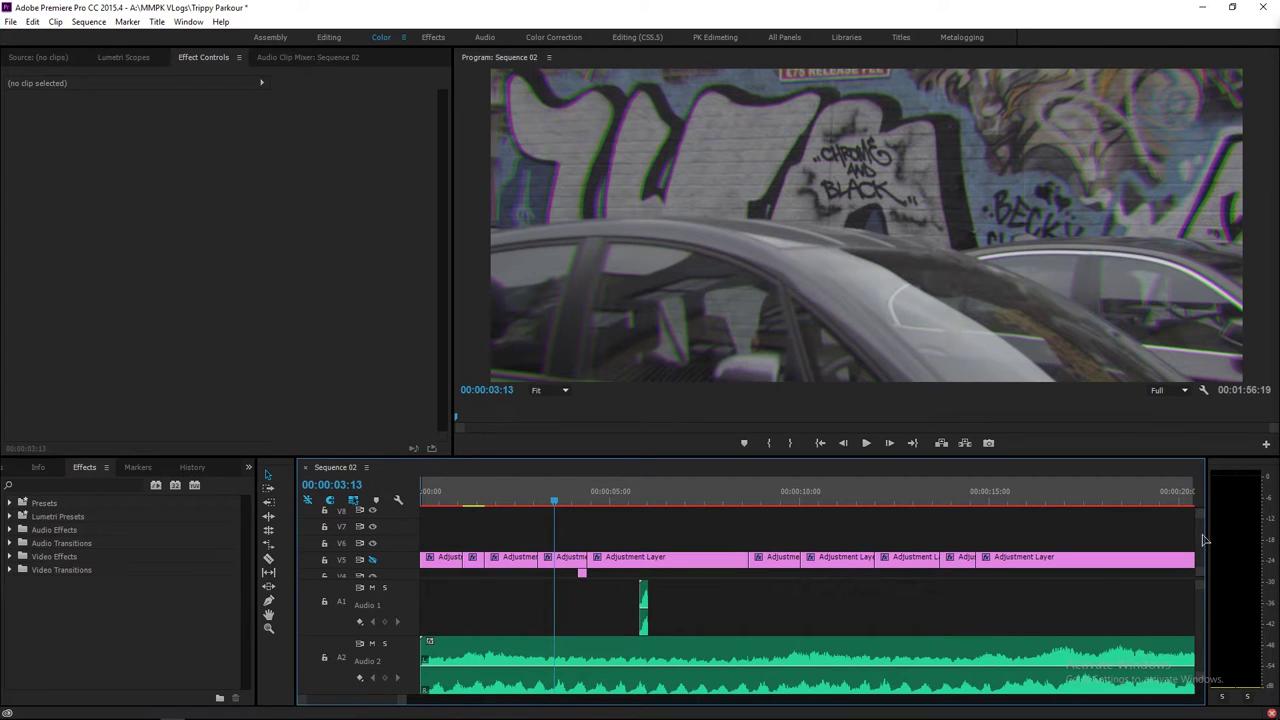
pyautogui.scroll(-3, 1205, 541)
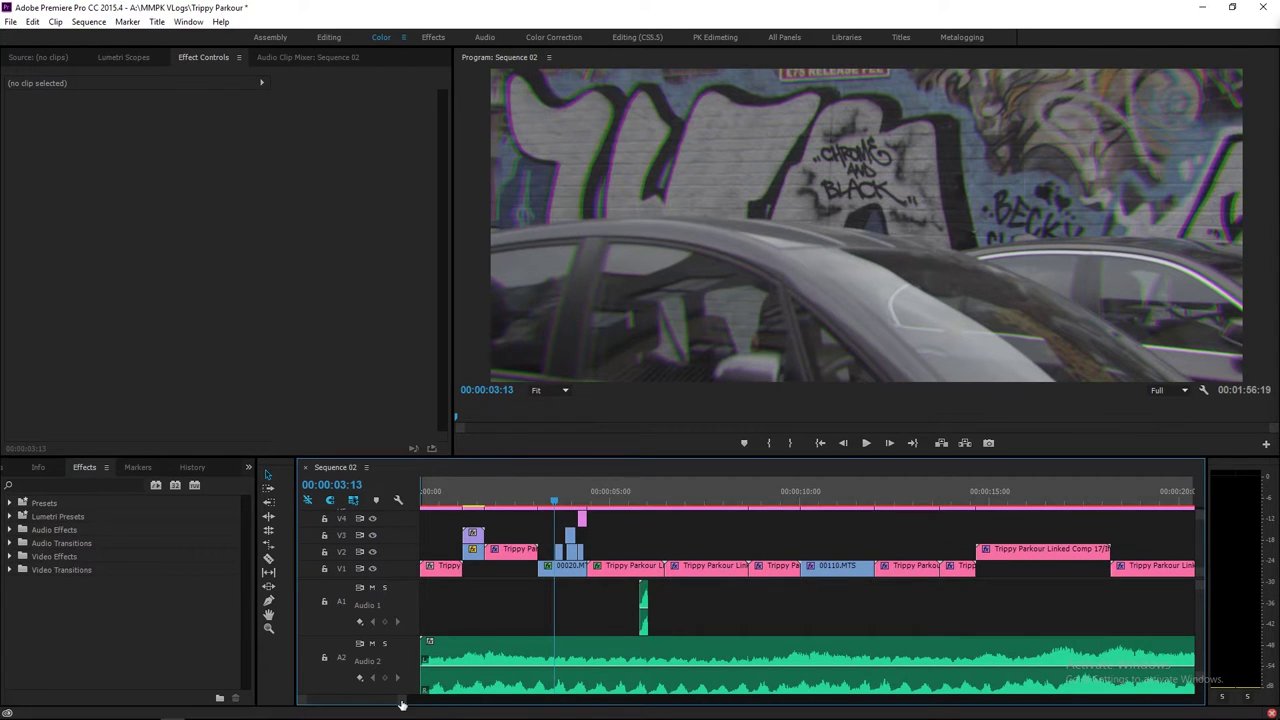
pyautogui.moveTo(405, 698); pyautogui.dragTo(345, 698)
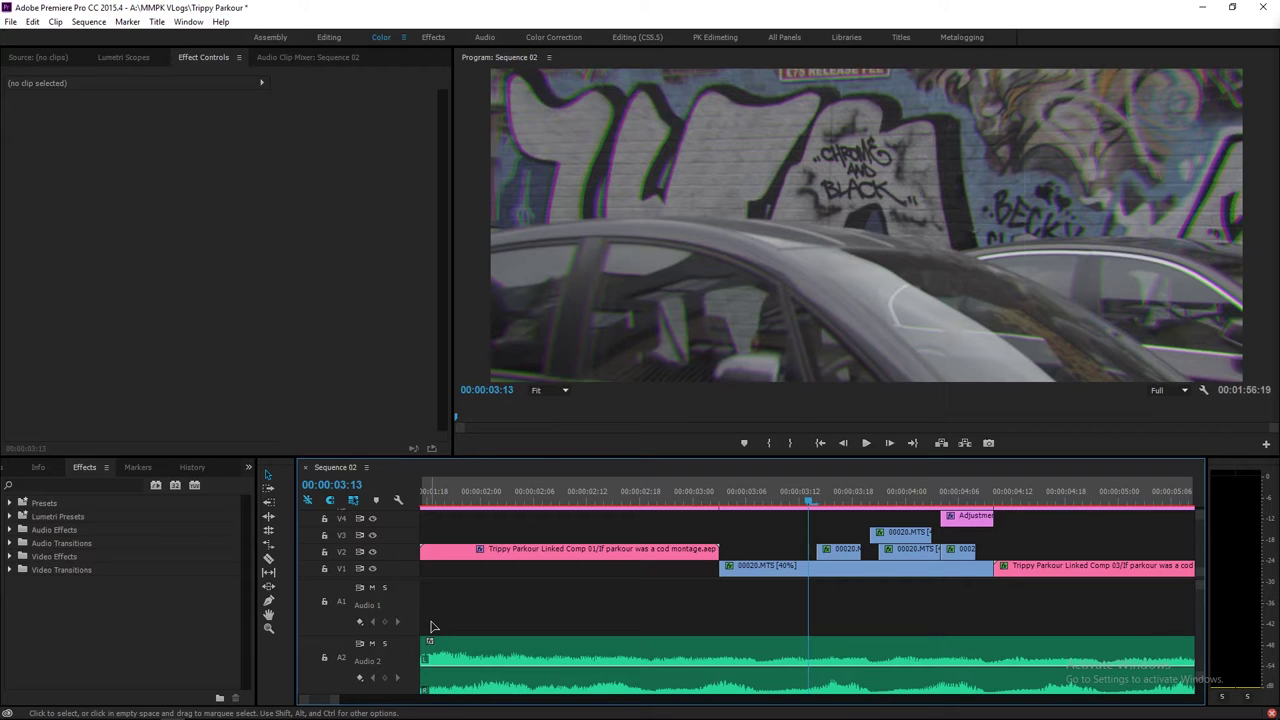
# Step: Return to 00:00:03:08, search effects for 'magic bullet', and select clip 00020.MTS
pyautogui.click(763, 492)
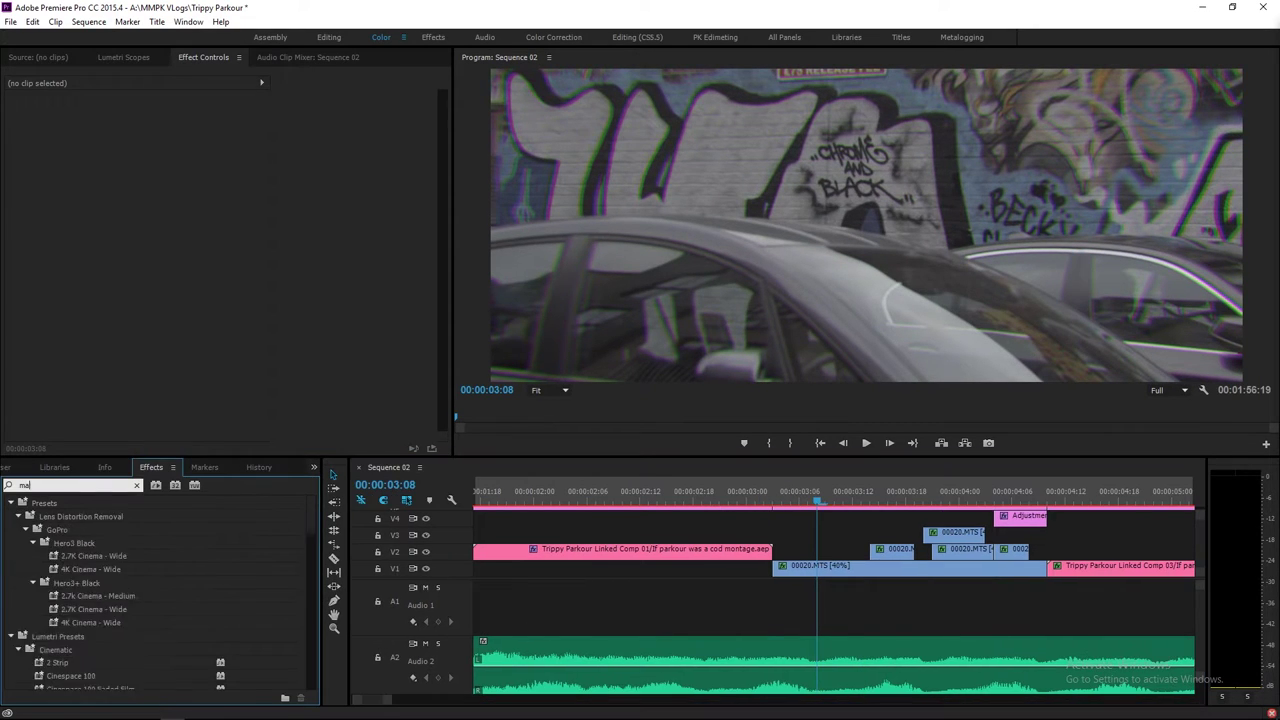
pyautogui.write('gic bullet')
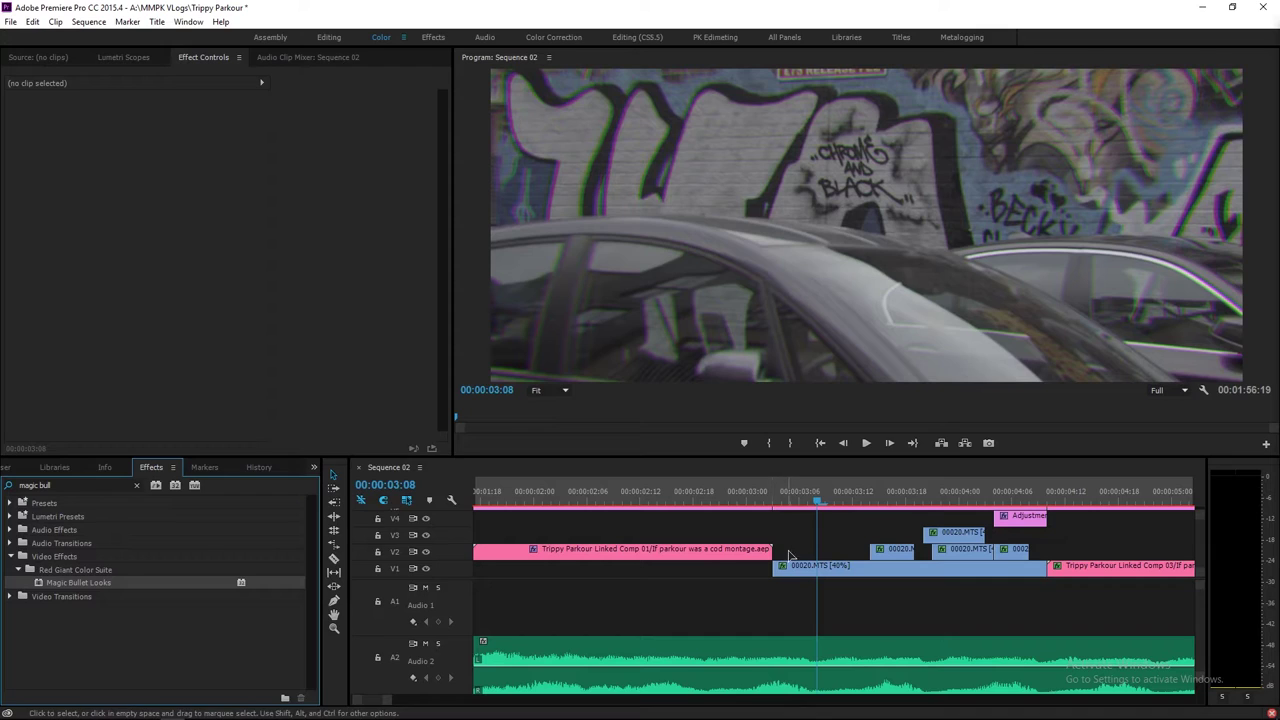
pyautogui.click(797, 572)
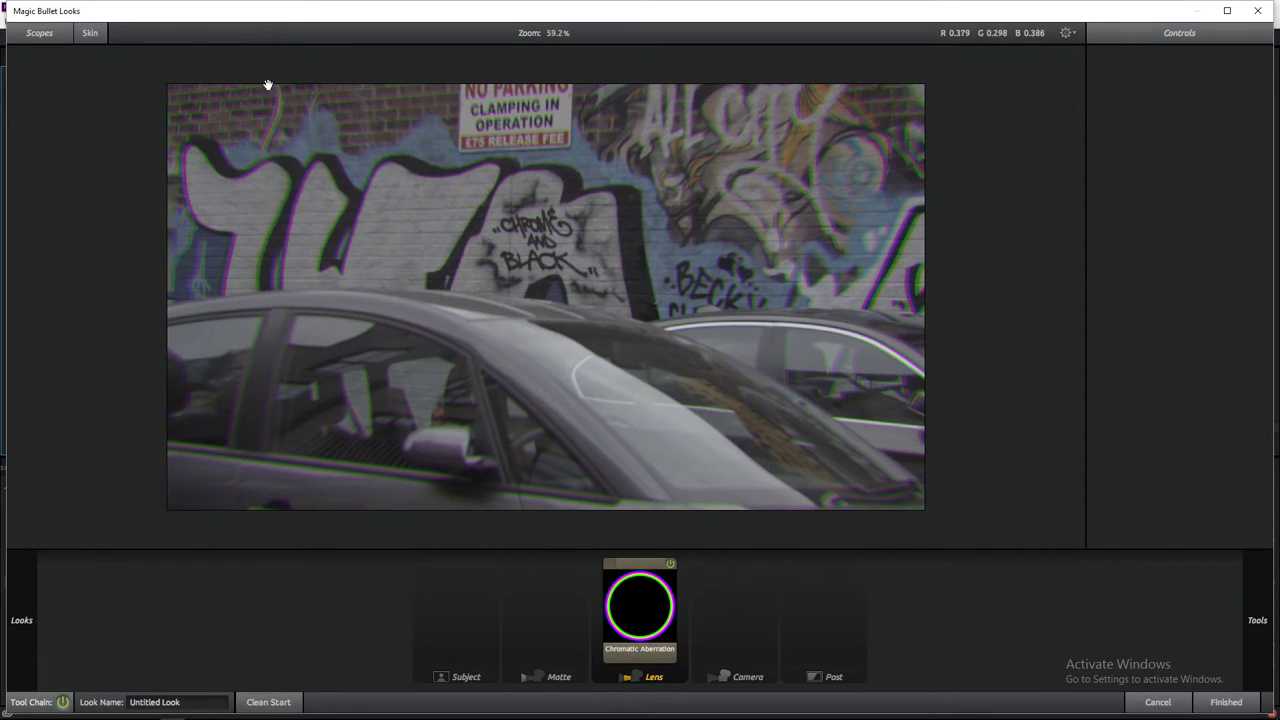
pyautogui.moveTo(104, 10); pyautogui.dragTo(115, 37)
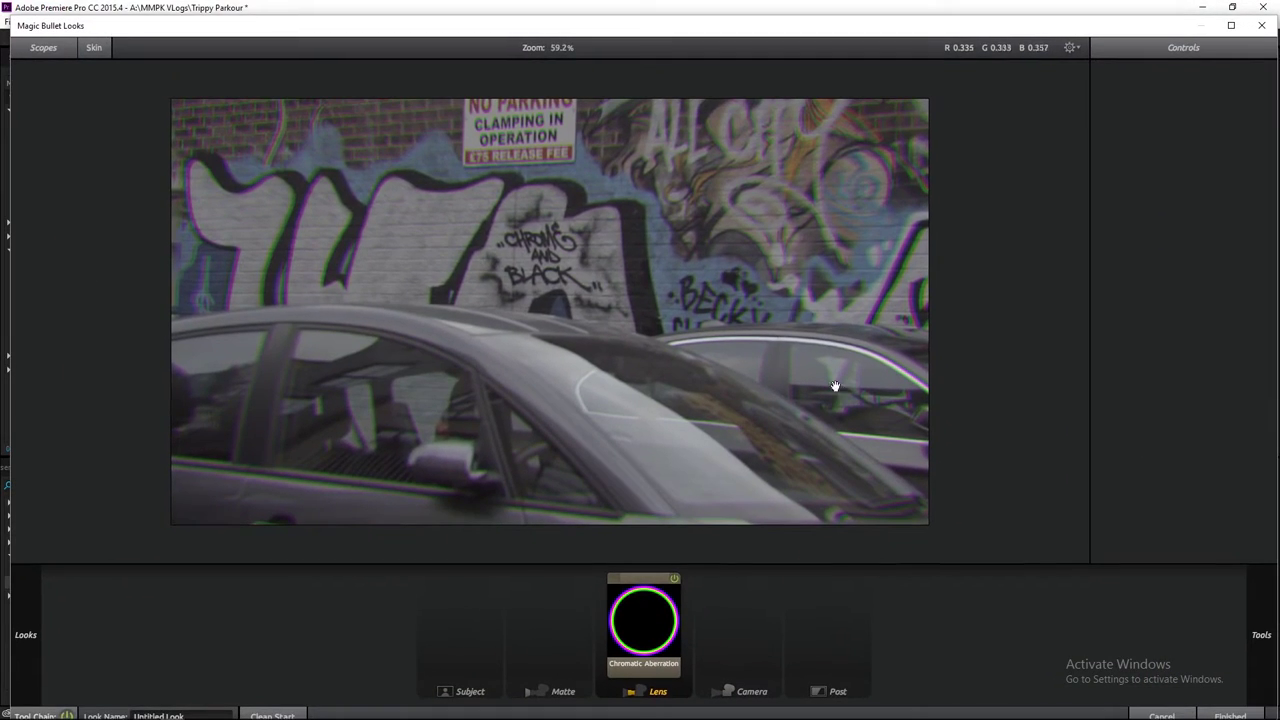
pyautogui.doubleClick(1074, 26)
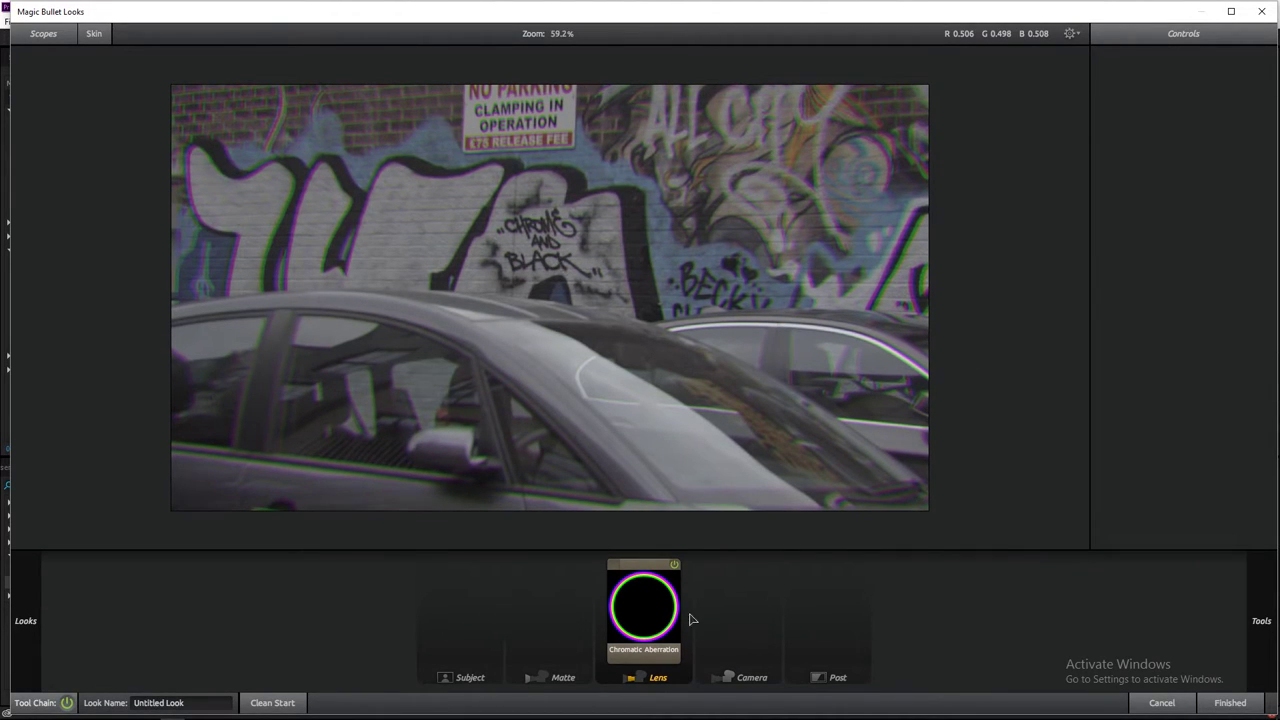
pyautogui.moveTo(1262, 620)
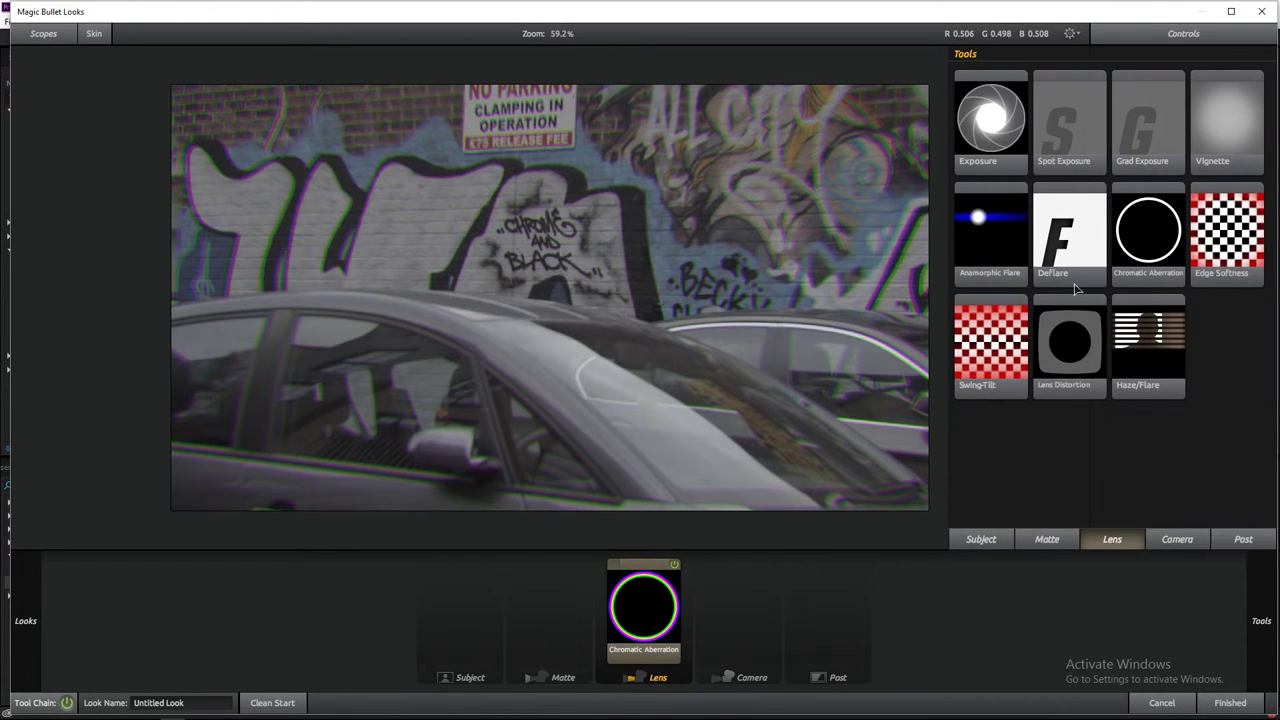
pyautogui.moveTo(958, 127); pyautogui.dragTo(713, 609)
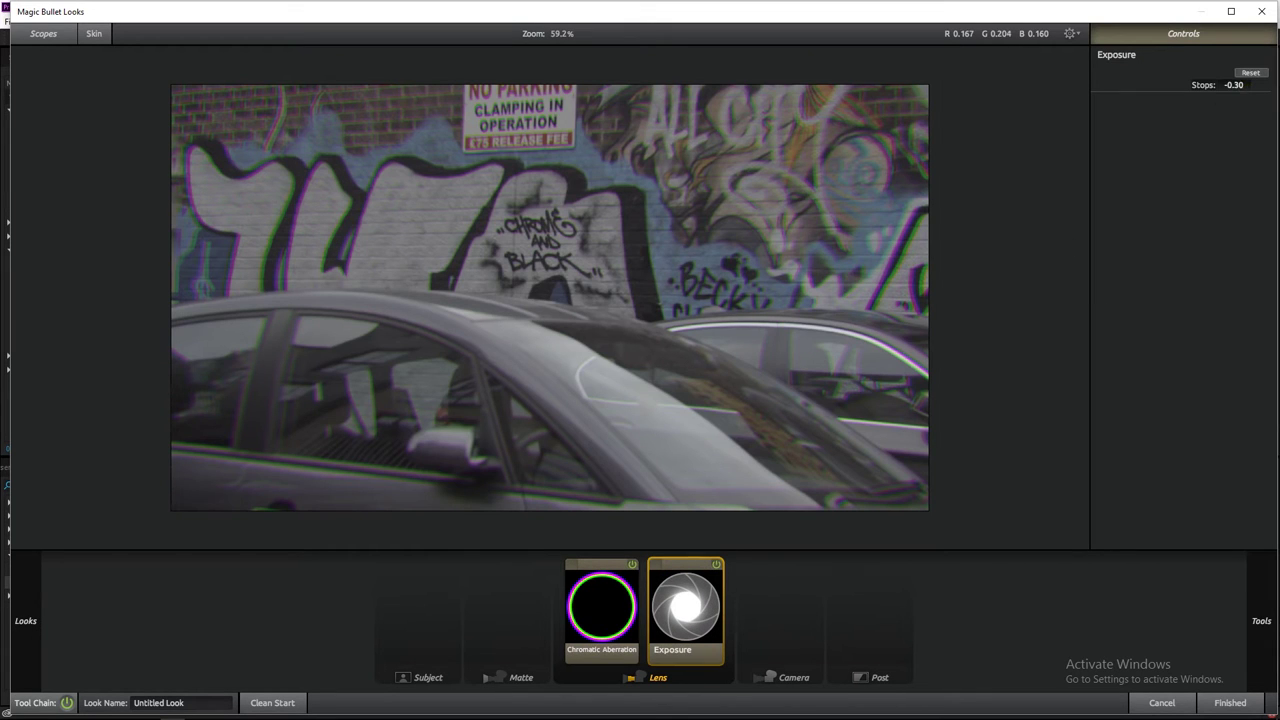
pyautogui.moveTo(1234, 85); pyautogui.dragTo(1278, 85)
pyautogui.click(716, 564)
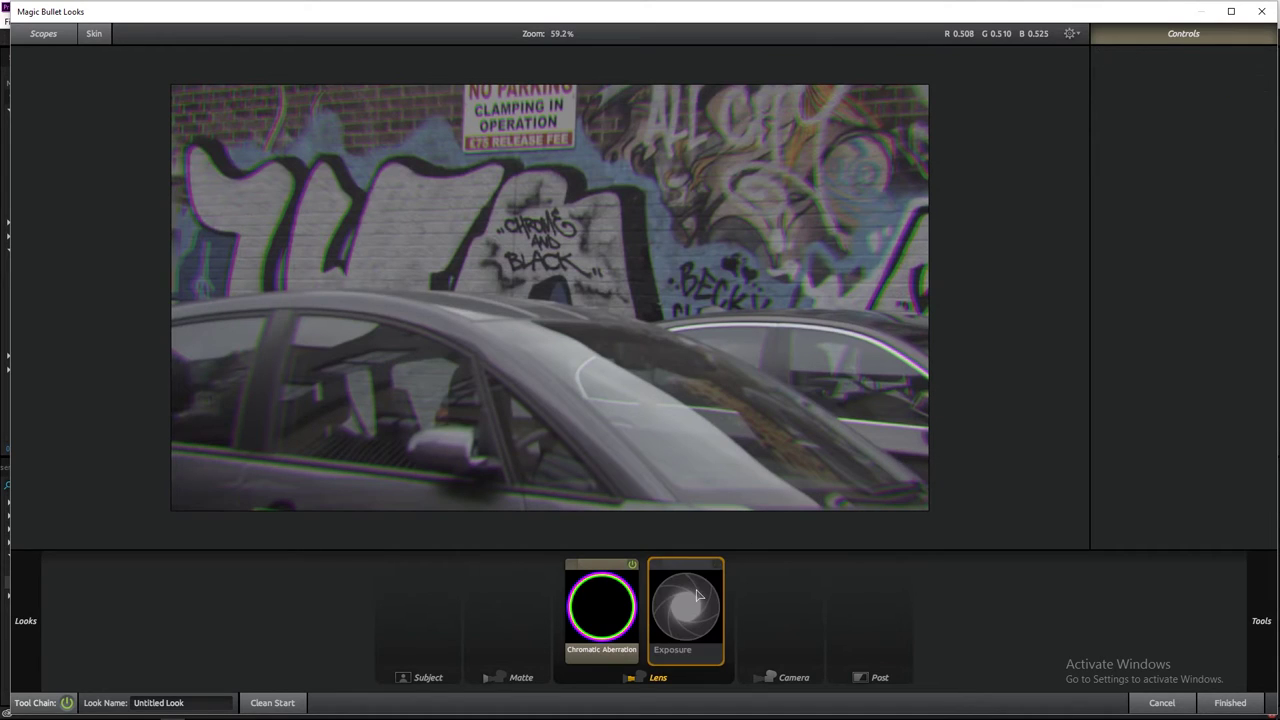
pyautogui.press('Delete')
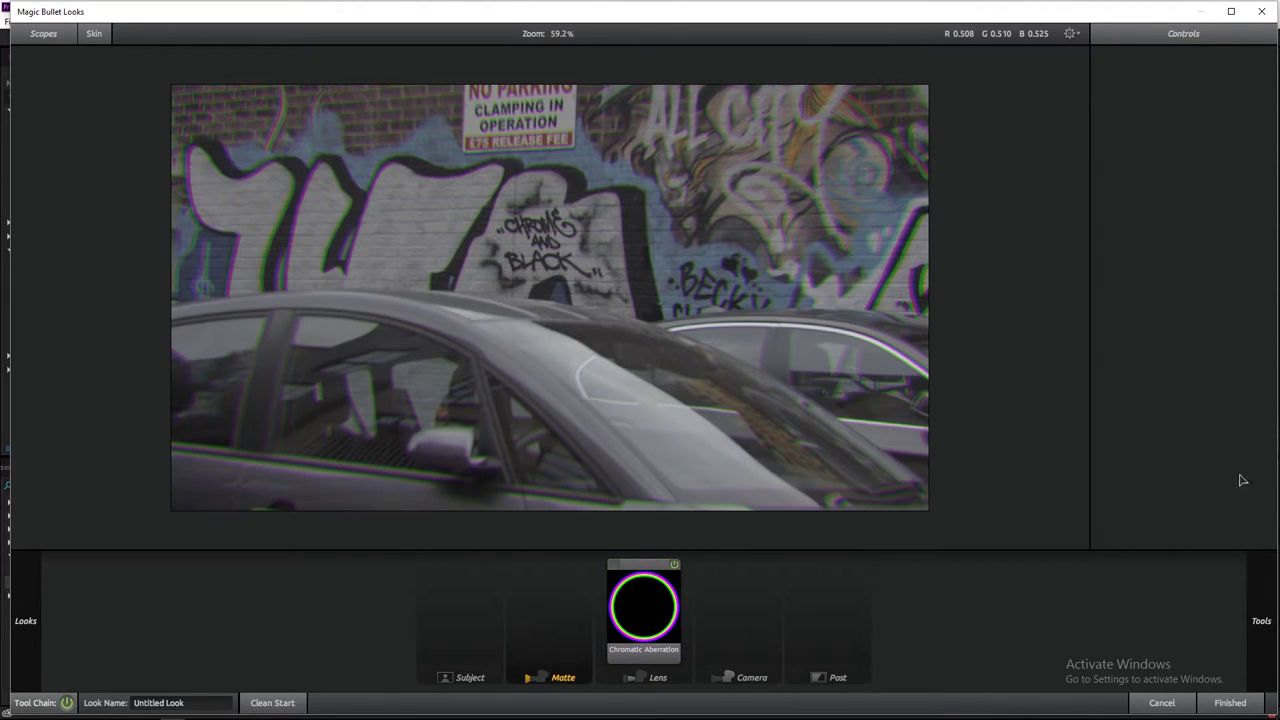
pyautogui.moveTo(1270, 573)
pyautogui.scroll(-1, 998, 287)
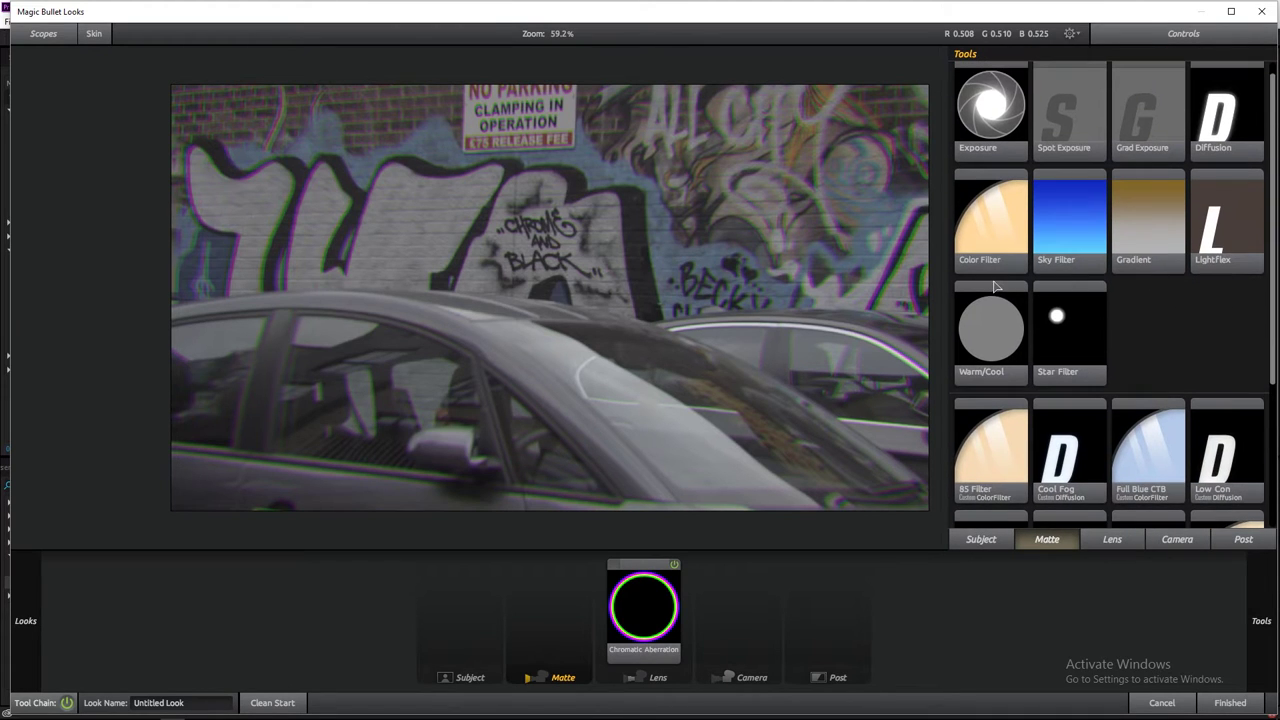
pyautogui.moveTo(1148, 450); pyautogui.dragTo(545, 615)
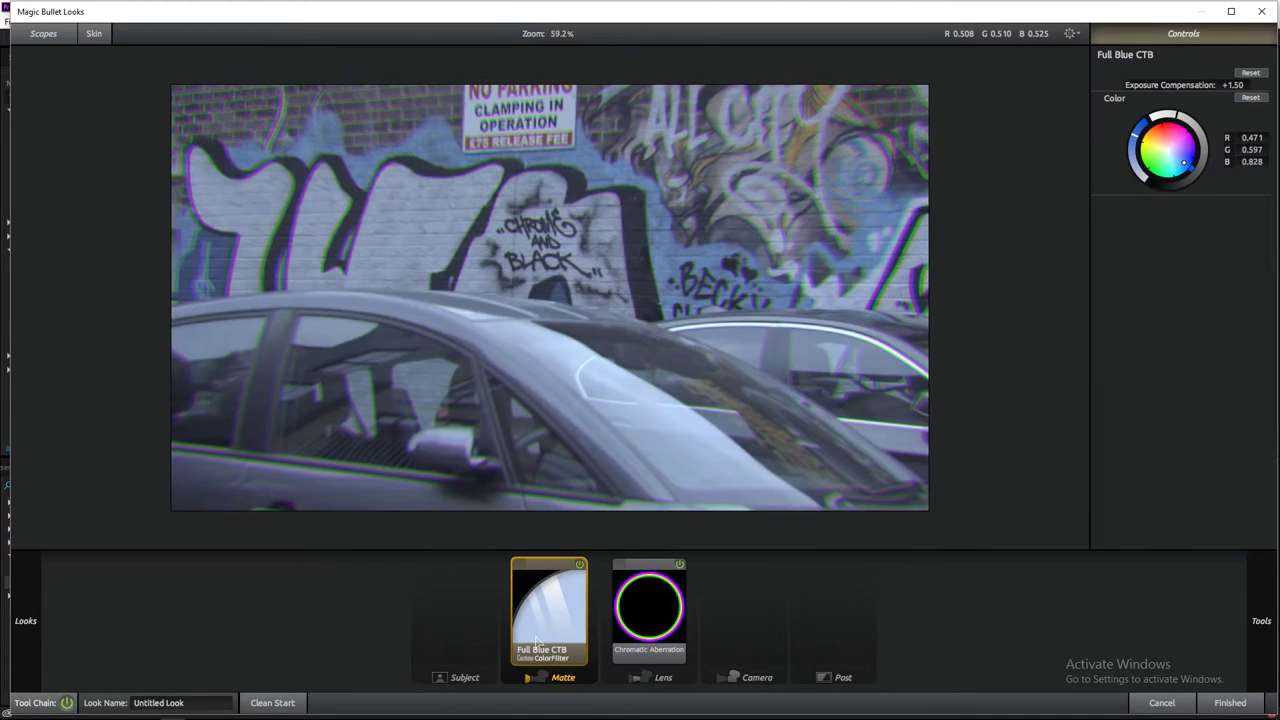
pyautogui.moveTo(1155, 171)
pyautogui.mouseDown()
pyautogui.moveTo(1172, 140)
pyautogui.moveTo(1150, 142)
pyautogui.moveTo(1153, 160)
pyautogui.moveTo(1139, 137)
pyautogui.moveTo(1127, 171)
pyautogui.mouseUp()
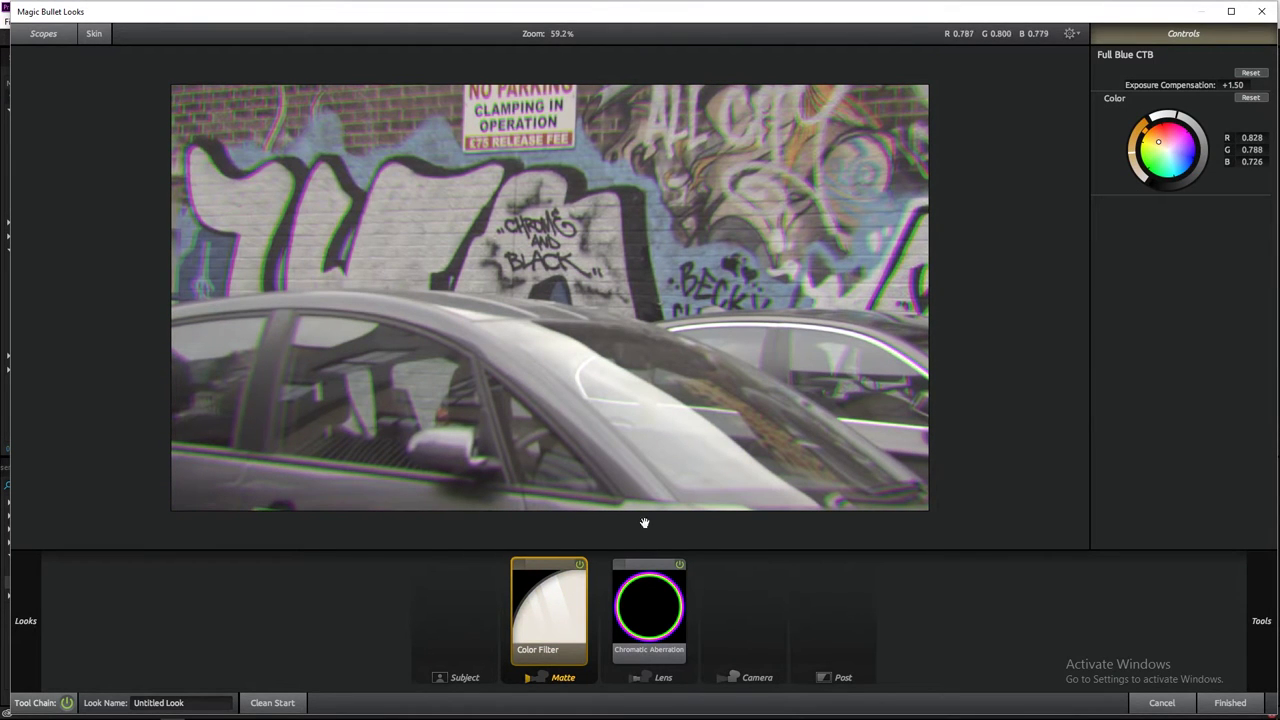
pyautogui.click(579, 565)
pyautogui.press('Delete')
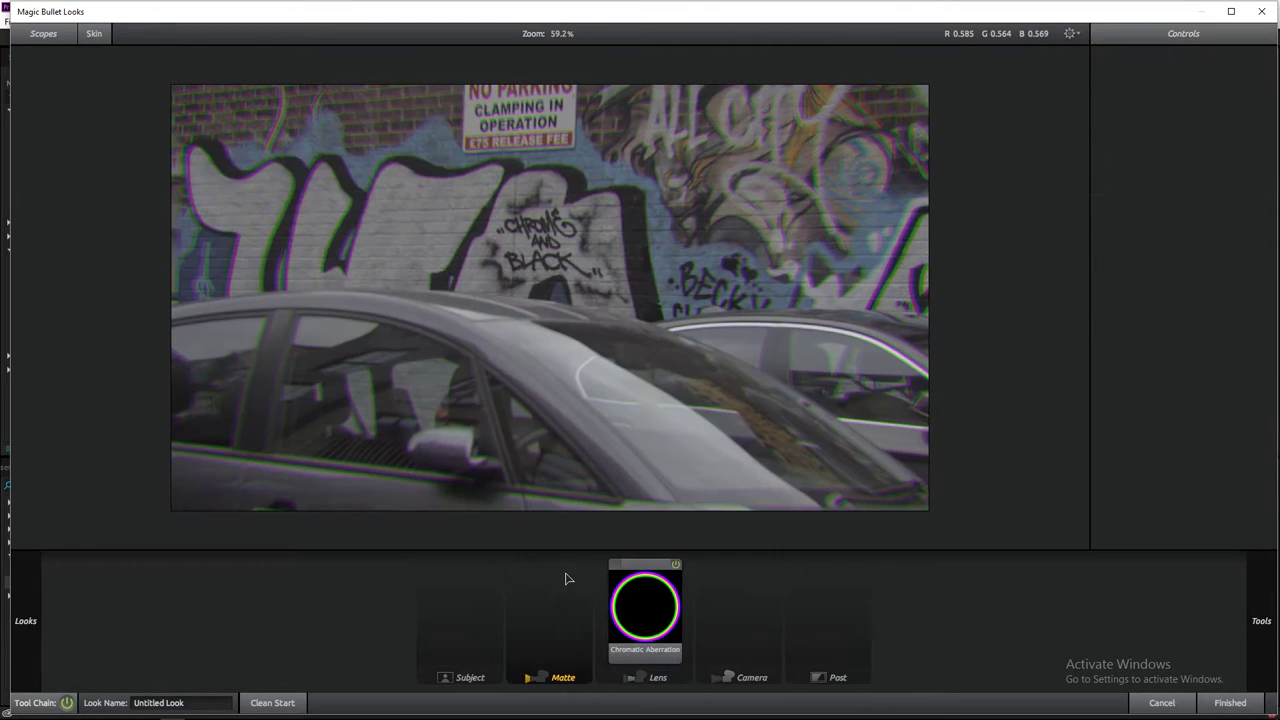
# Step: Raise Chromatic Aberration's Green/Magenta fringing to +3.020
pyautogui.click(650, 616)
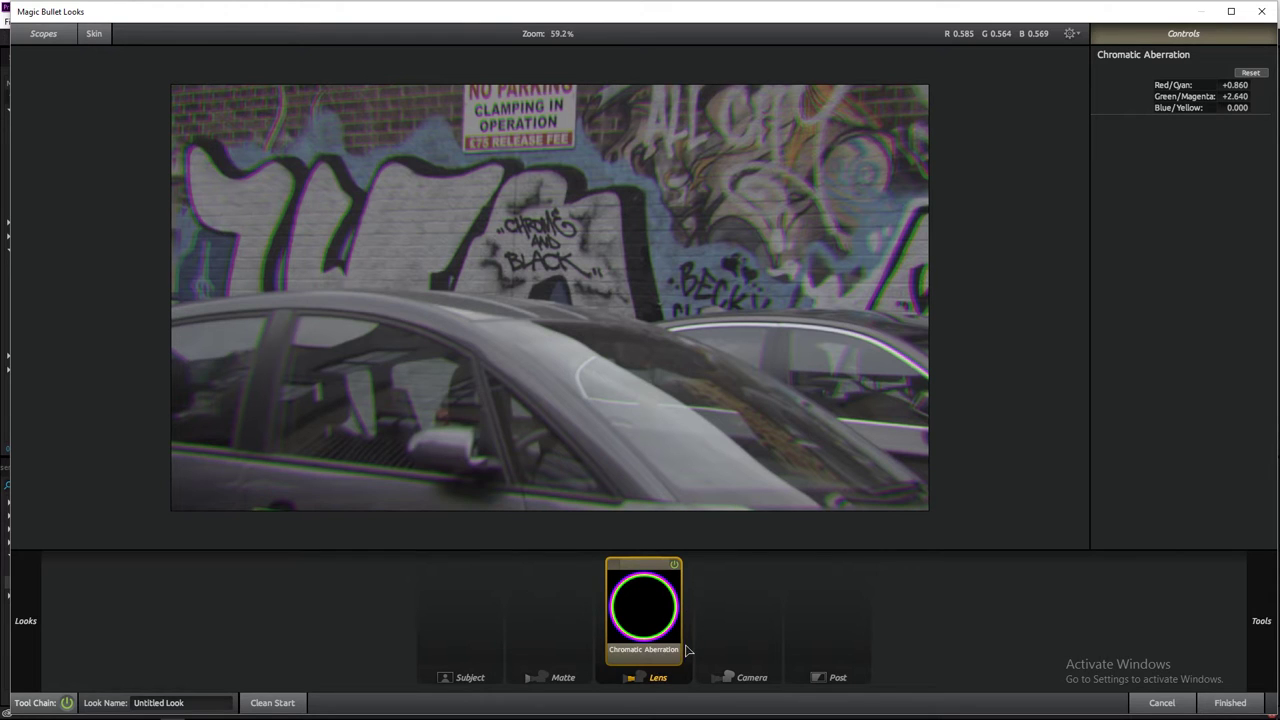
pyautogui.moveTo(1268, 630)
pyautogui.moveTo(1235, 96); pyautogui.dragTo(1233, 96)
# Step: Toggle Chromatic Aberration off and on to compare, then finish the look
pyautogui.click(673, 565)
pyautogui.click(673, 565)
pyautogui.click(673, 565)
pyautogui.click(673, 565)
pyautogui.click(673, 565)
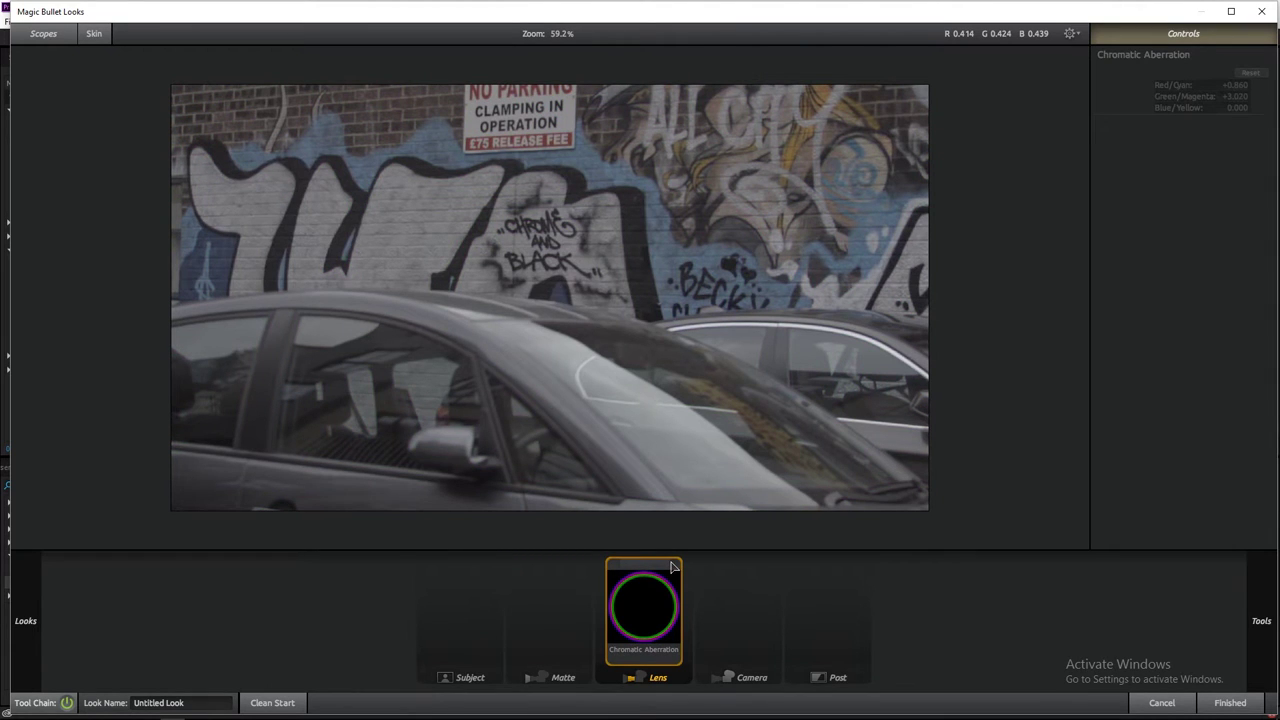
pyautogui.click(673, 565)
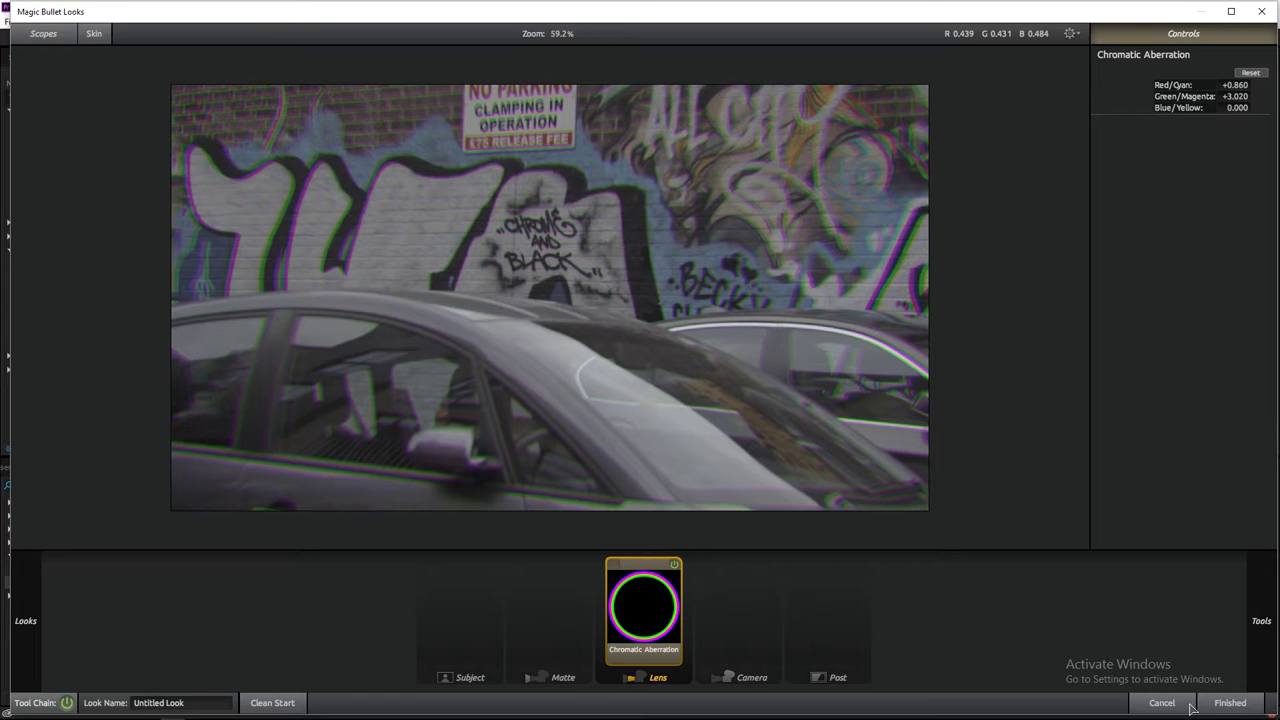
pyautogui.click(1262, 11)
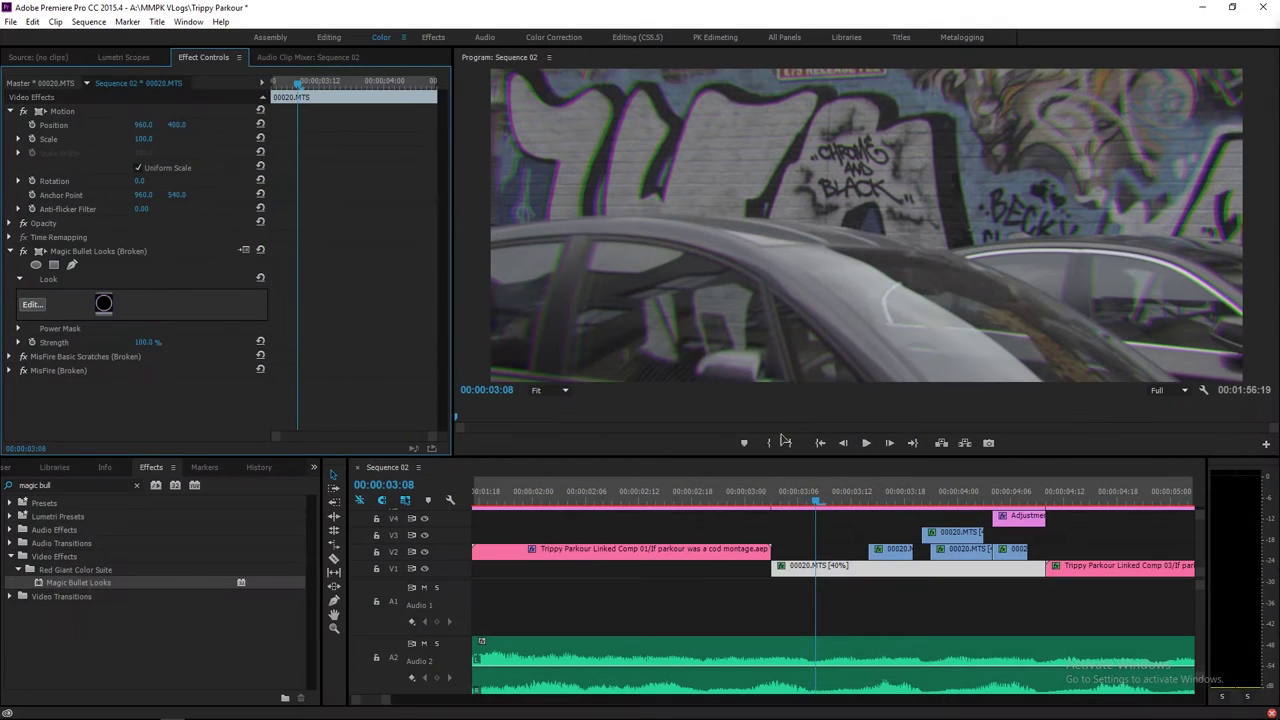
# Step: Bring the After Effects project with Trippy Parkour Linked Comp 14 to the front
pyautogui.moveTo(197, 710)
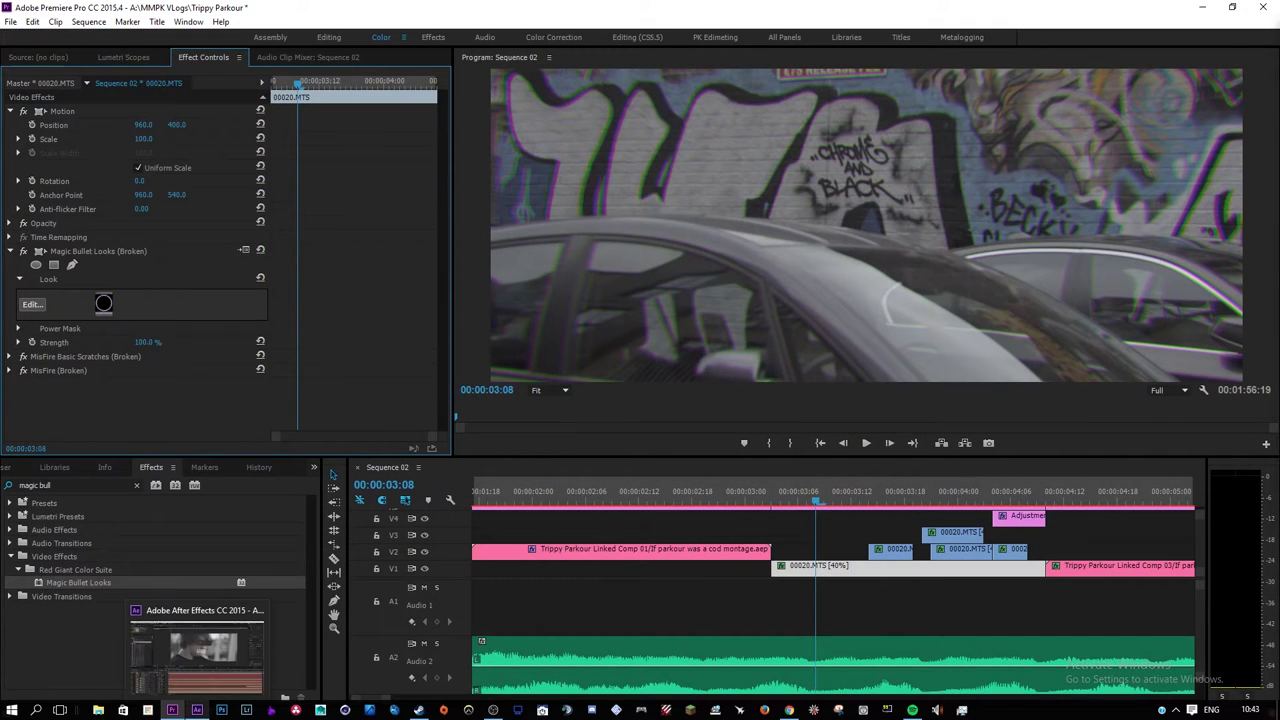
pyautogui.click(197, 650)
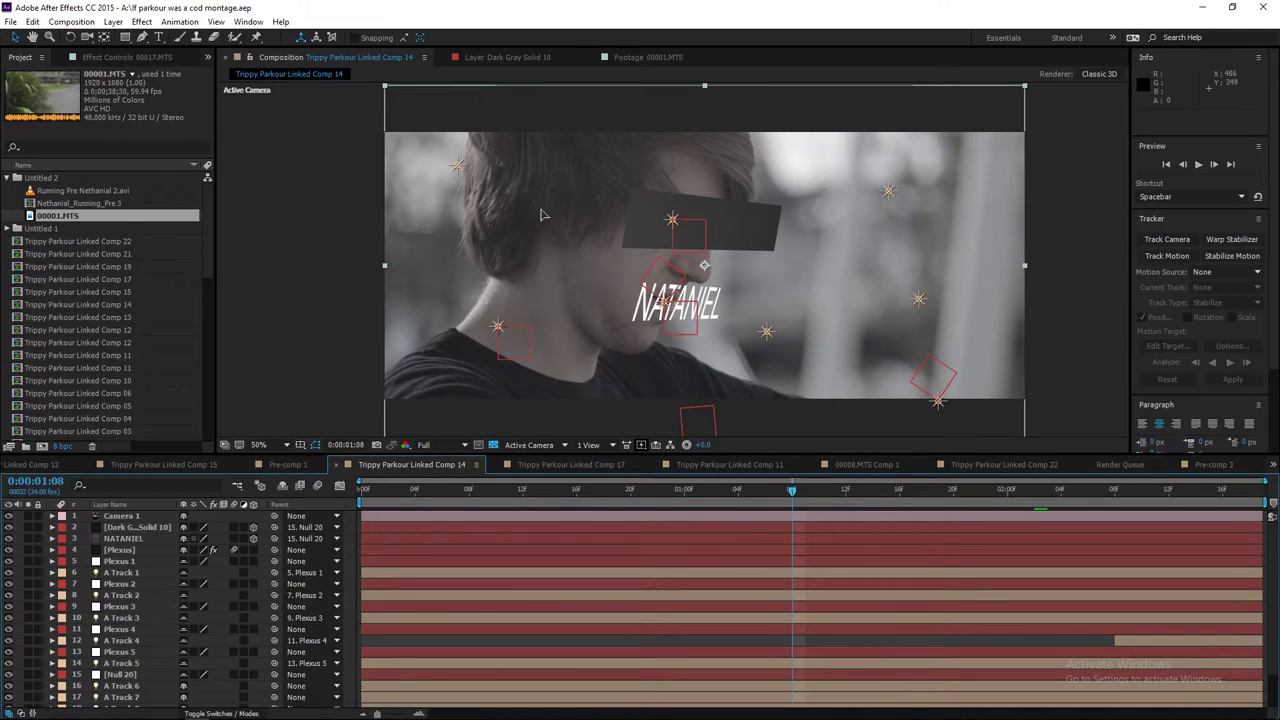
pyautogui.scroll(-2, 1275, 600)
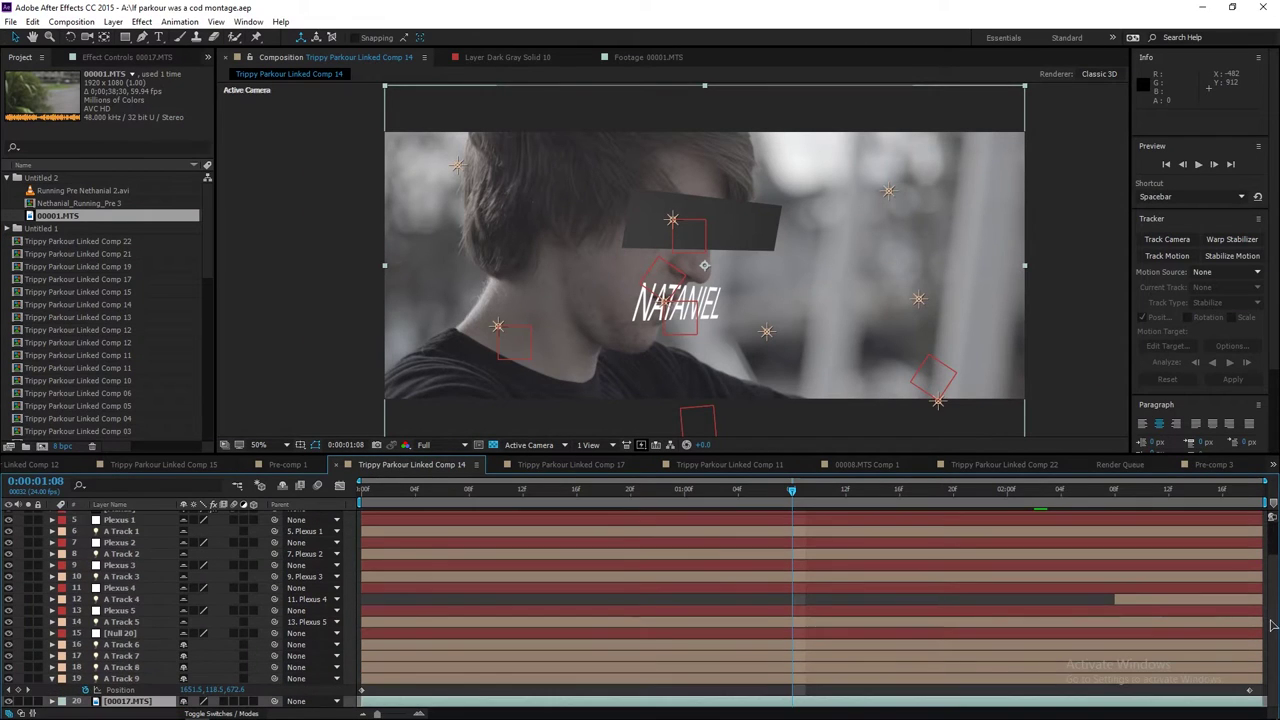
# Step: Delete the tracked layers, go to 0:00:01:11, and select the 00017.MTS layer
pyautogui.click(138, 678)
pyautogui.scroll(2, 132, 655)
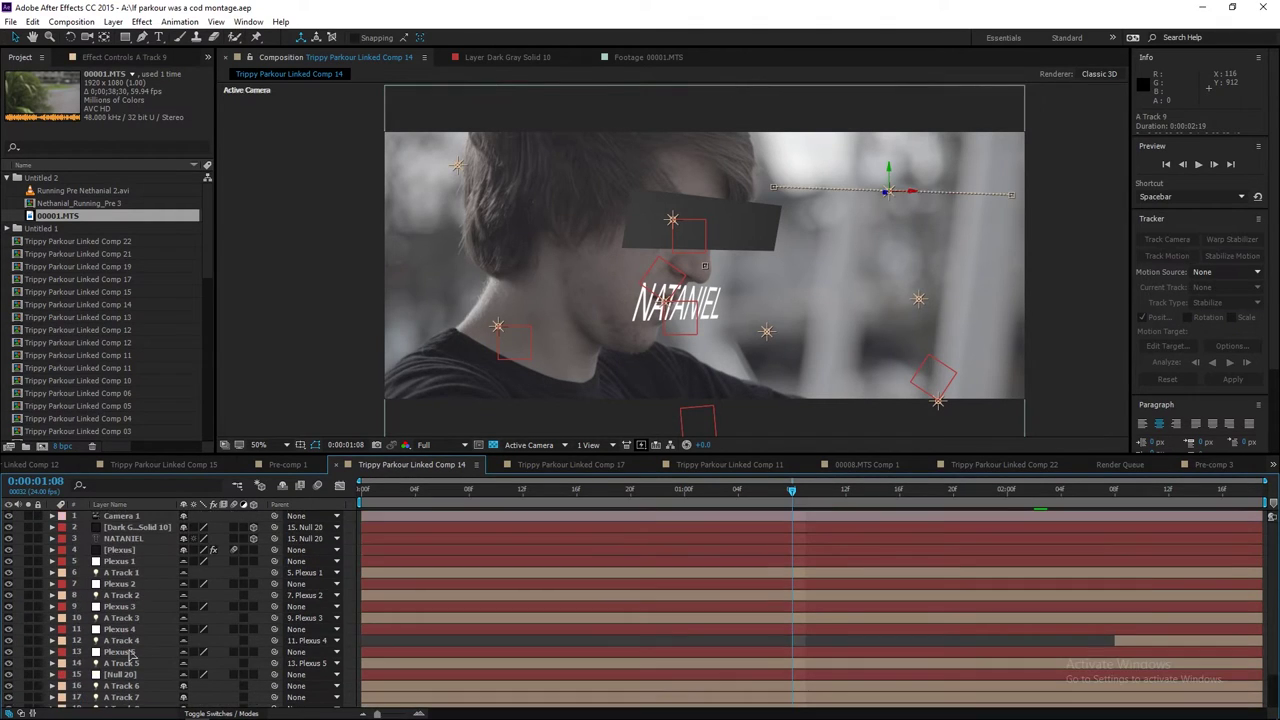
pyautogui.hotkey('ctrl', 'a')
pyautogui.press('Delete')
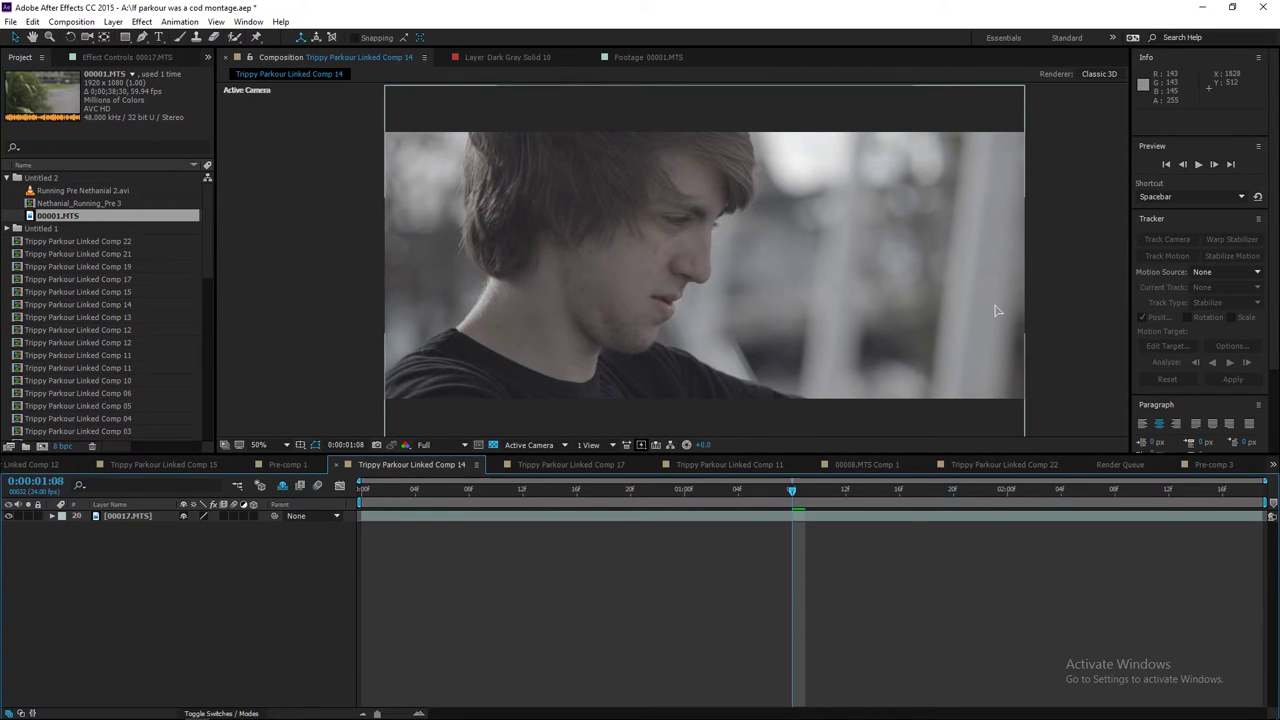
pyautogui.moveTo(677, 490); pyautogui.dragTo(832, 492)
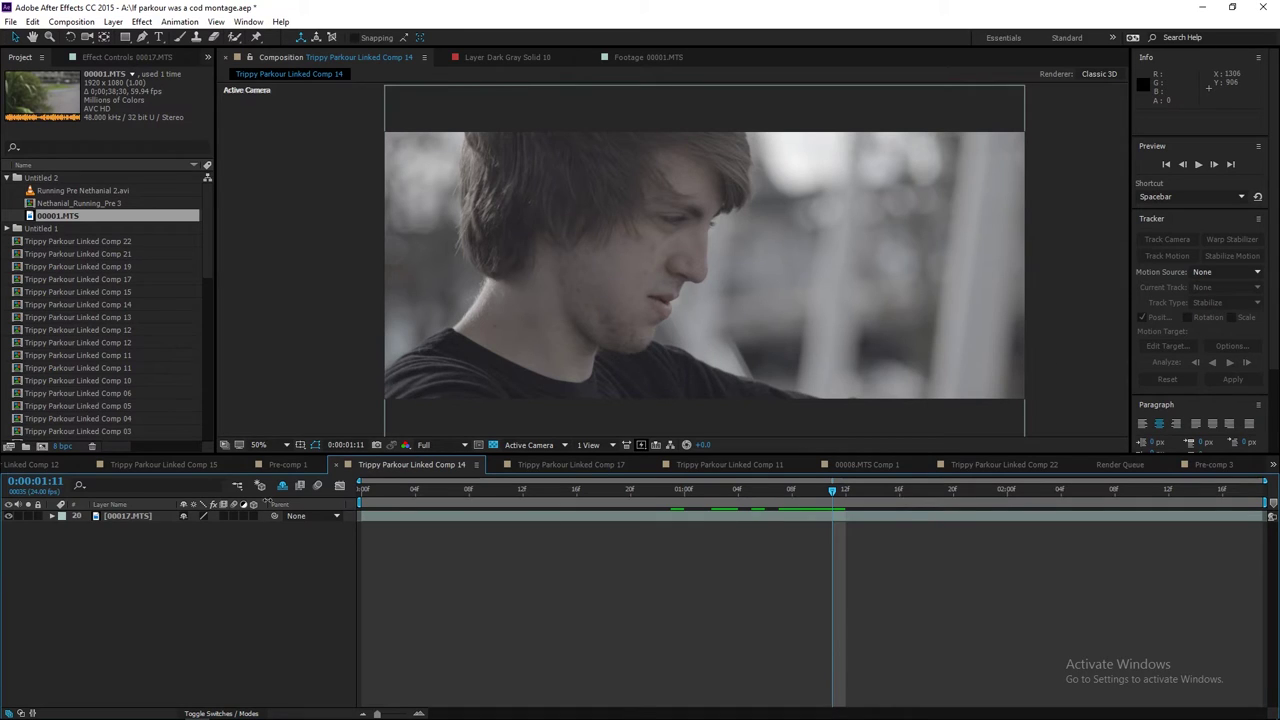
pyautogui.click(121, 518)
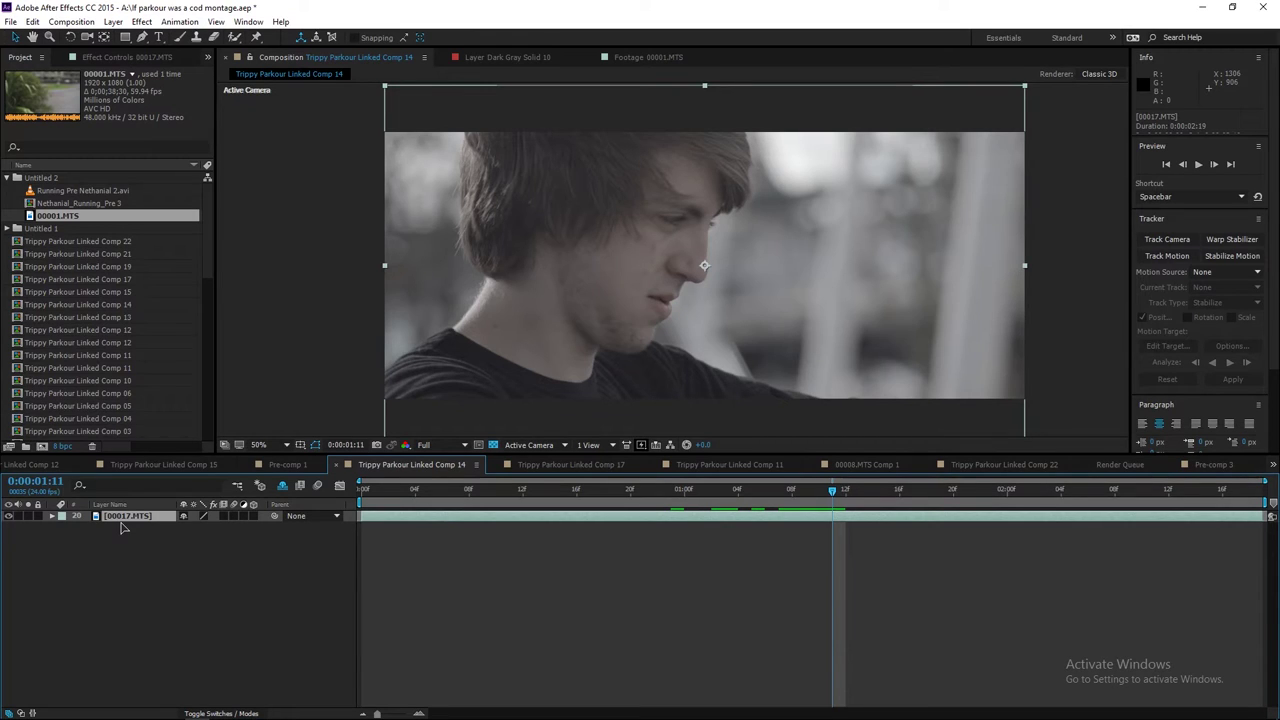
# Step: Duplicate the 00017.MTS layer three times and select layer 20
pyautogui.hotkey('ctrl', 'd')
pyautogui.hotkey('ctrl', 'd')
pyautogui.hotkey('ctrl', 'd')
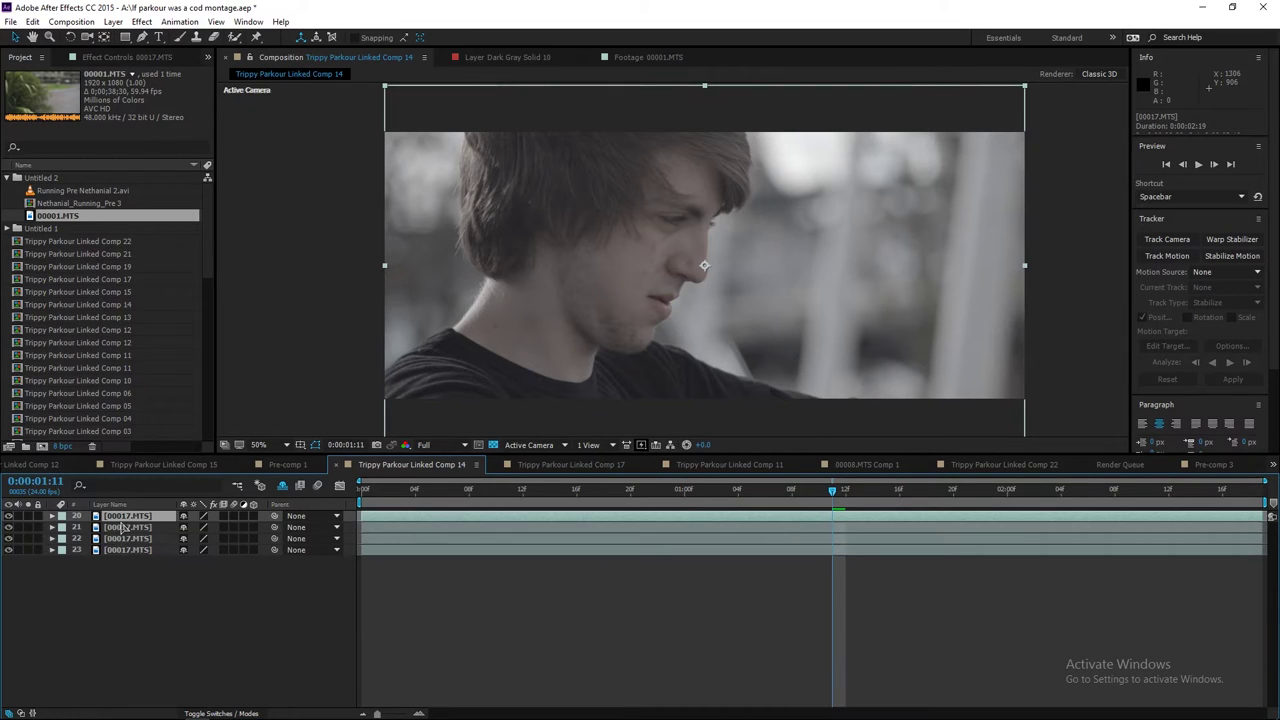
pyautogui.click(143, 540)
pyautogui.click(141, 551)
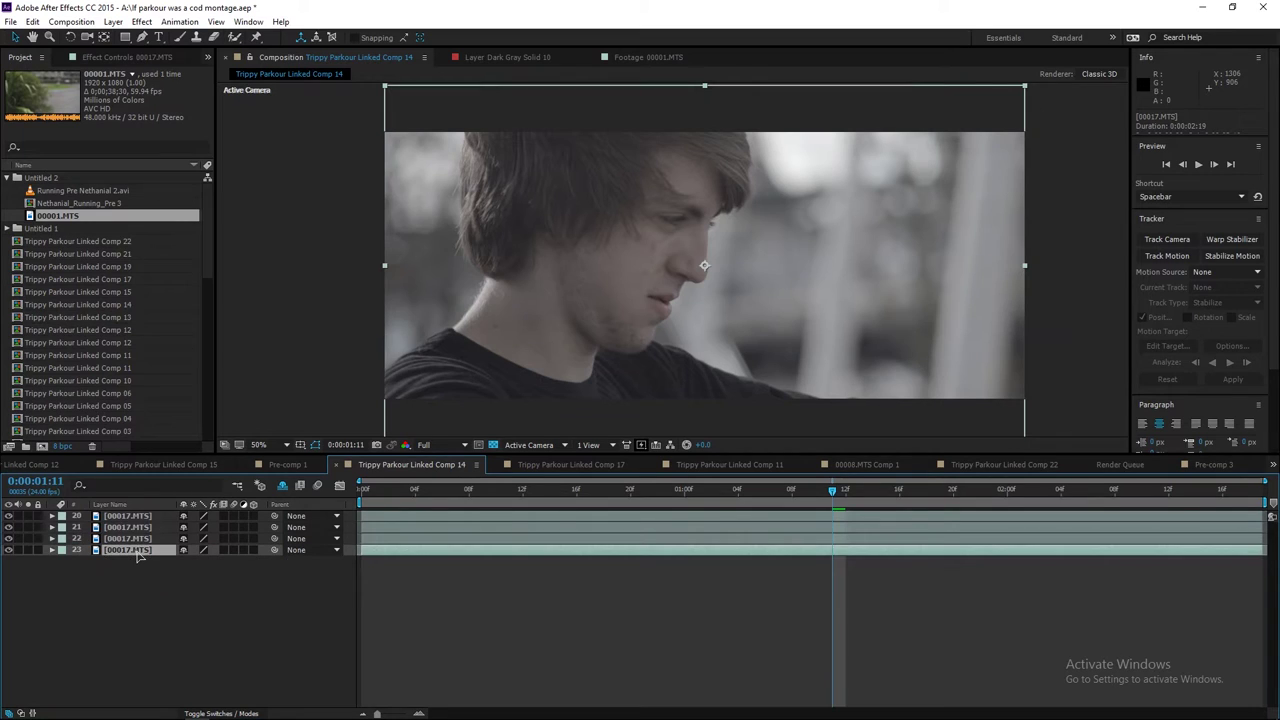
pyautogui.hotkey('ctrl', 'Up')
pyautogui.hotkey('ctrl', 'Up')
pyautogui.hotkey('ctrl', 'Up')
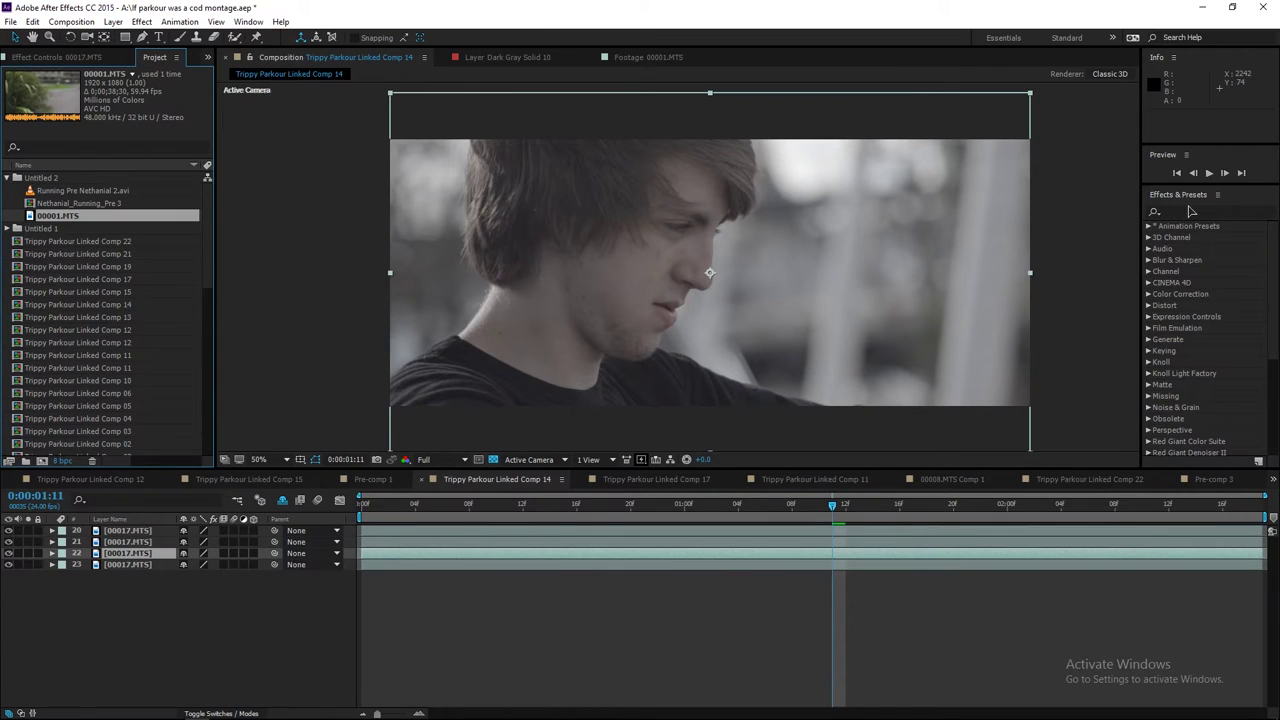
# Step: Apply a Tint effect to layer 20 with Map White To set to red
pyautogui.click(1171, 211)
pyautogui.write('tint')
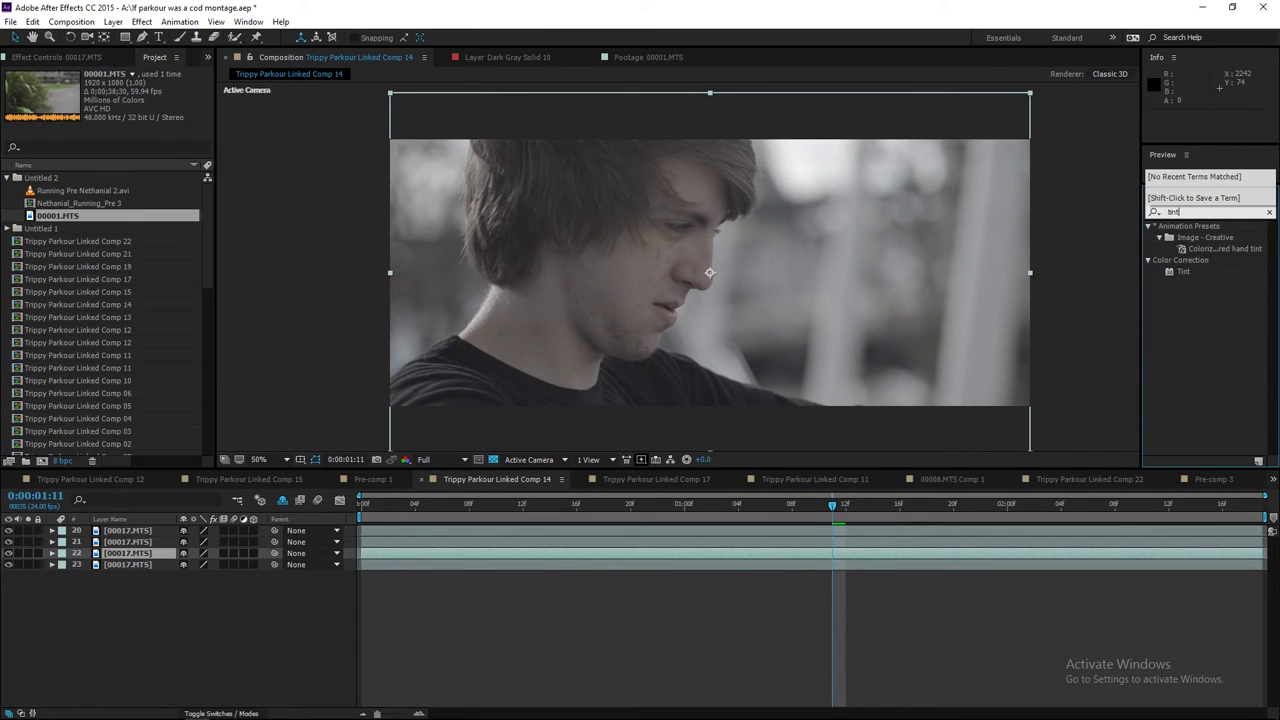
pyautogui.moveTo(1183, 272); pyautogui.dragTo(138, 540)
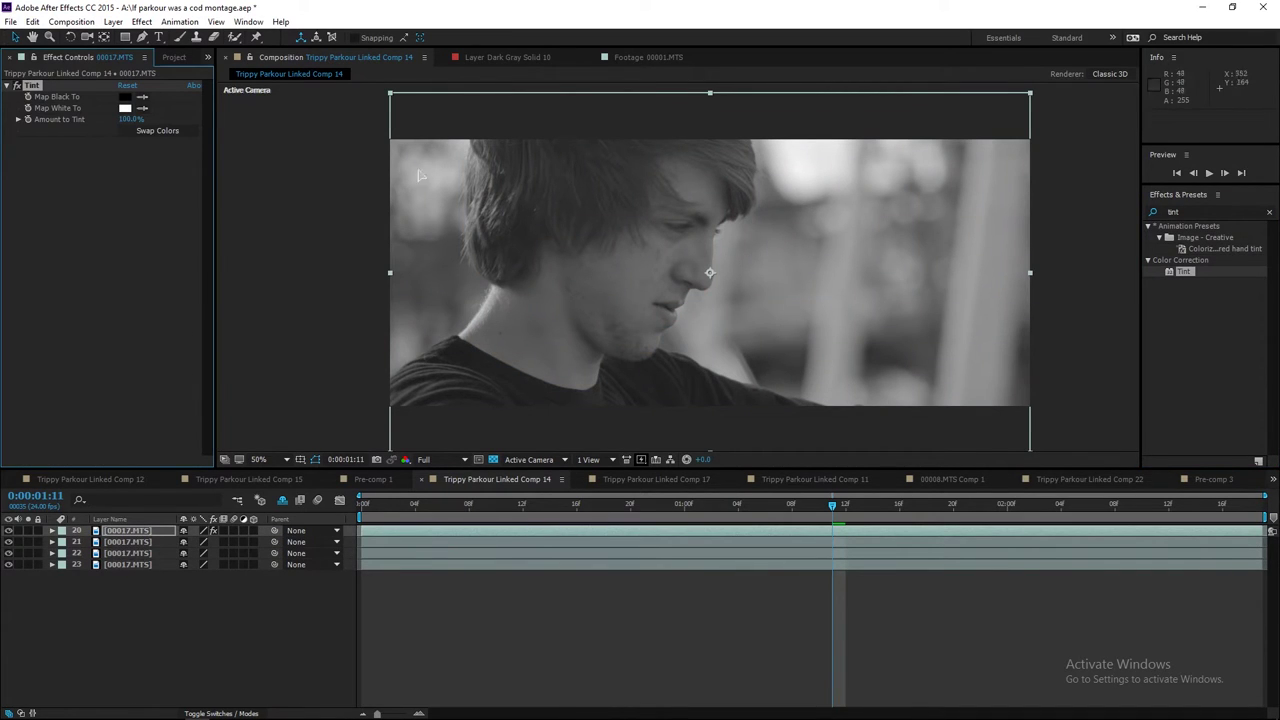
pyautogui.click(124, 108)
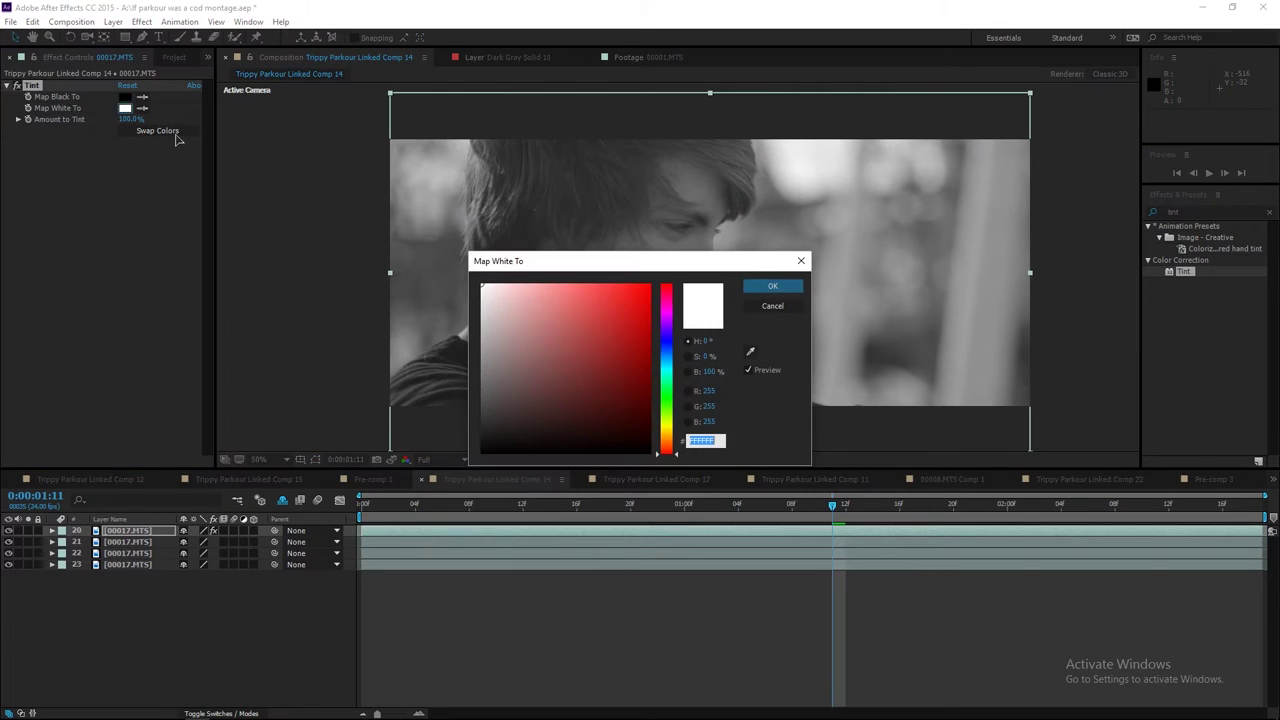
pyautogui.click(648, 283)
pyautogui.click(769, 283)
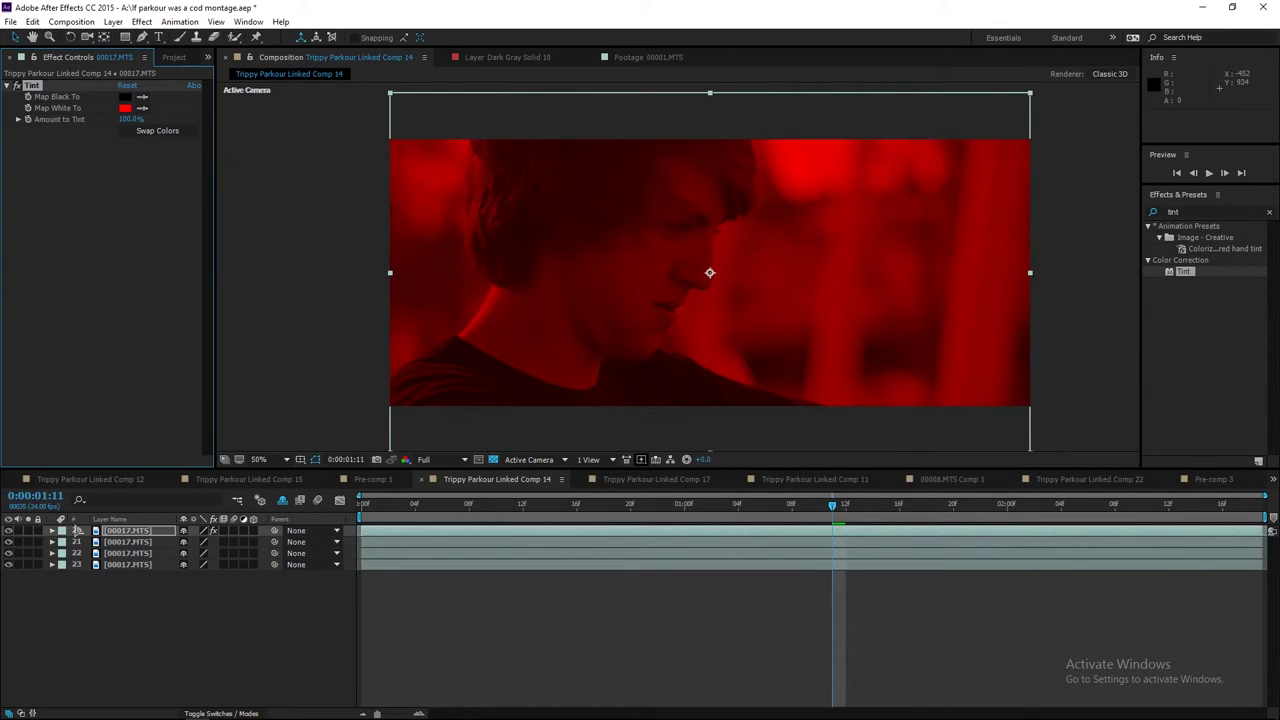
# Step: Hide layer 20, then tint layer 21 blue and layer 22 green
pyautogui.click(9, 531)
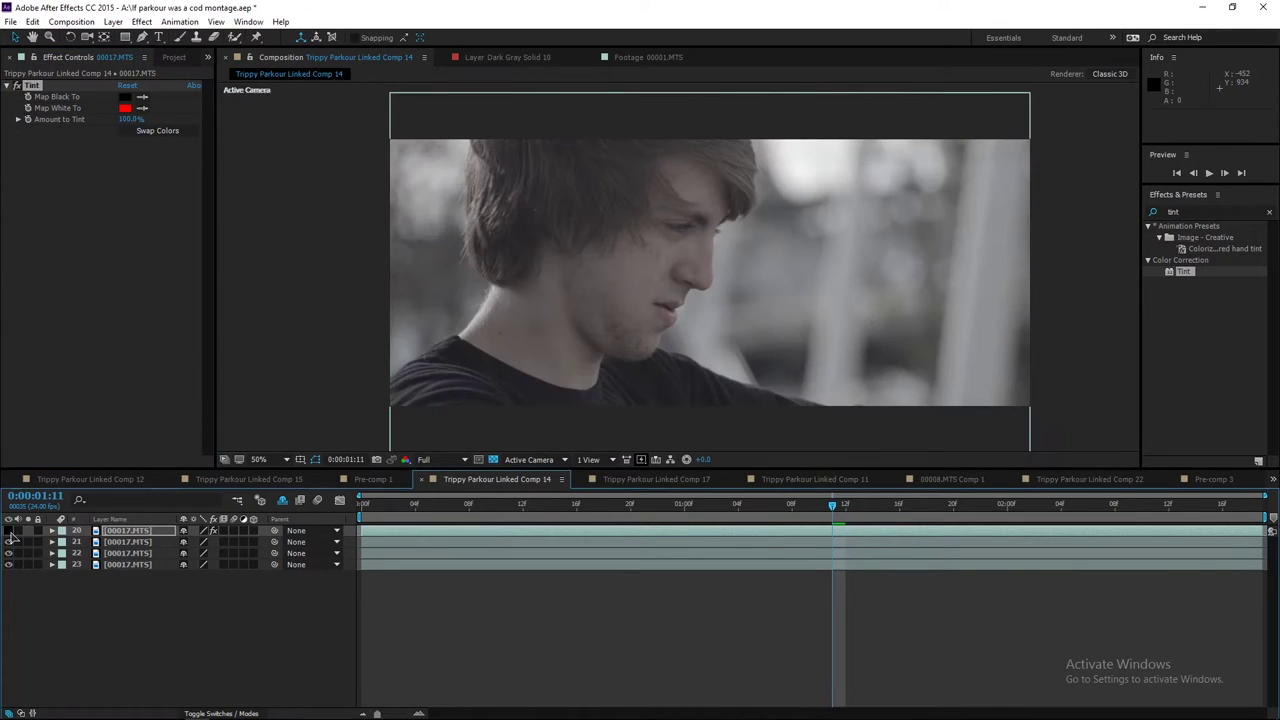
pyautogui.click(128, 541)
pyautogui.doubleClick(1195, 275)
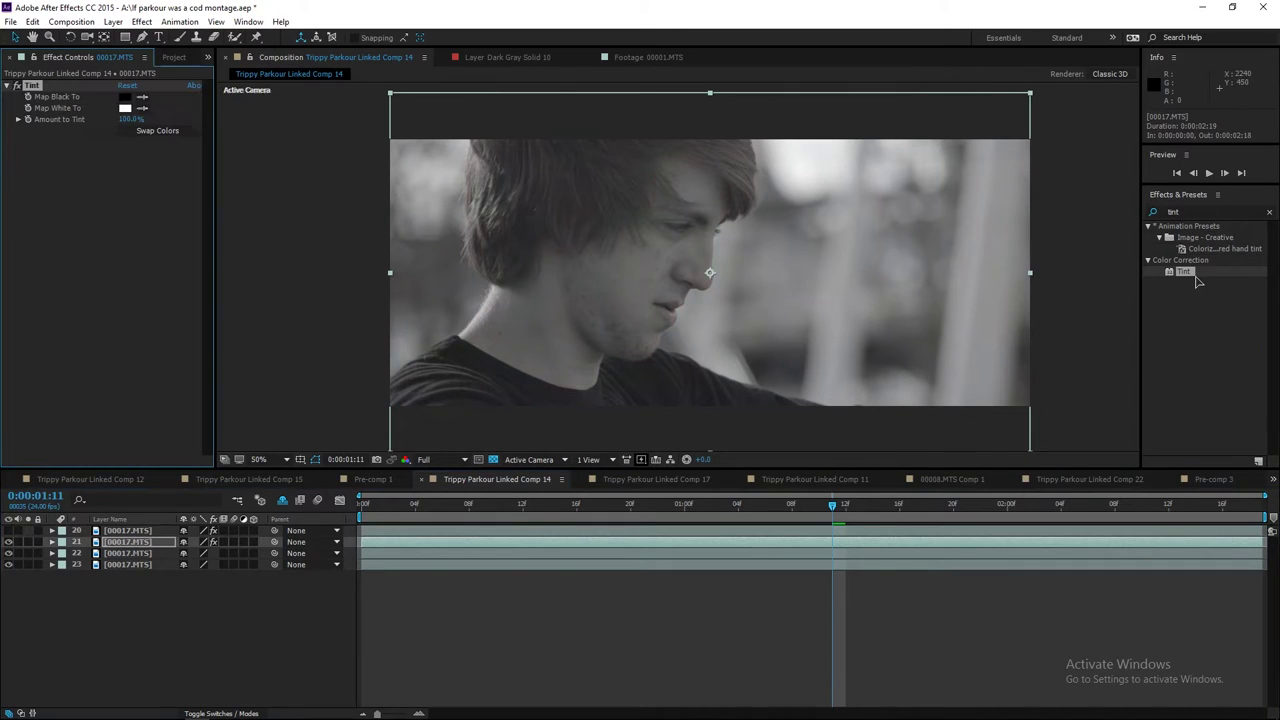
pyautogui.click(124, 108)
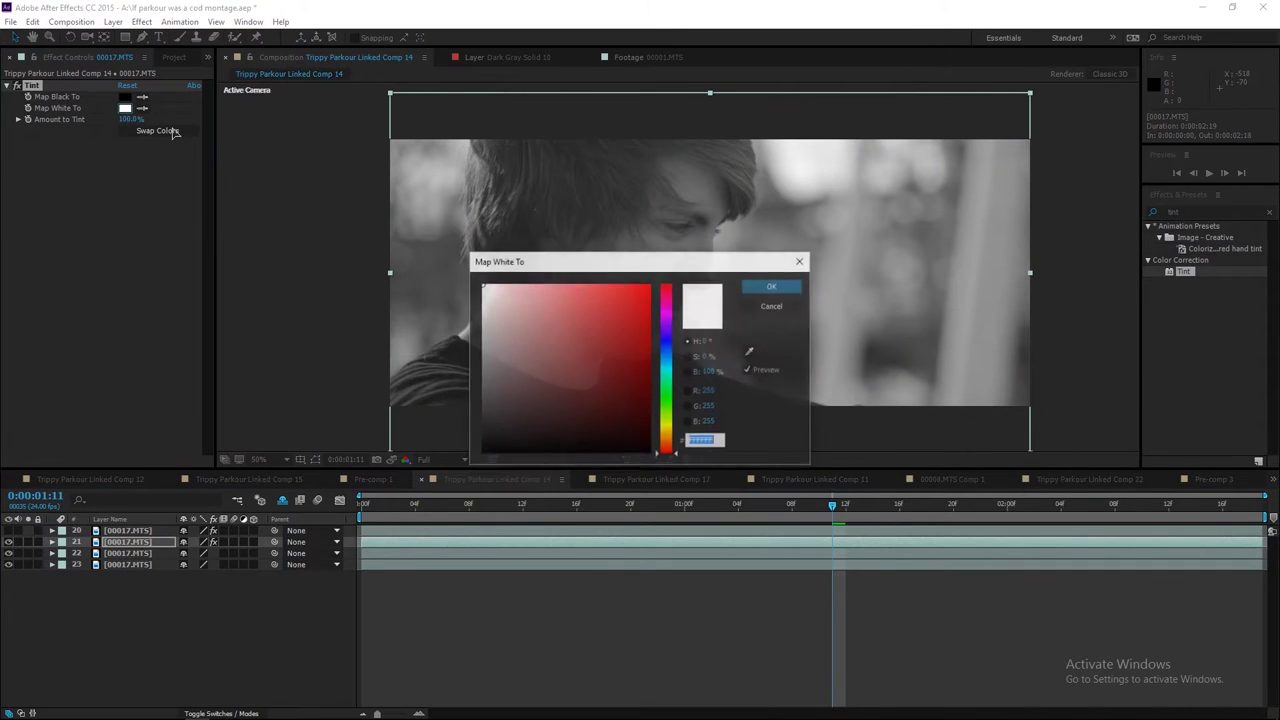
pyautogui.click(669, 362)
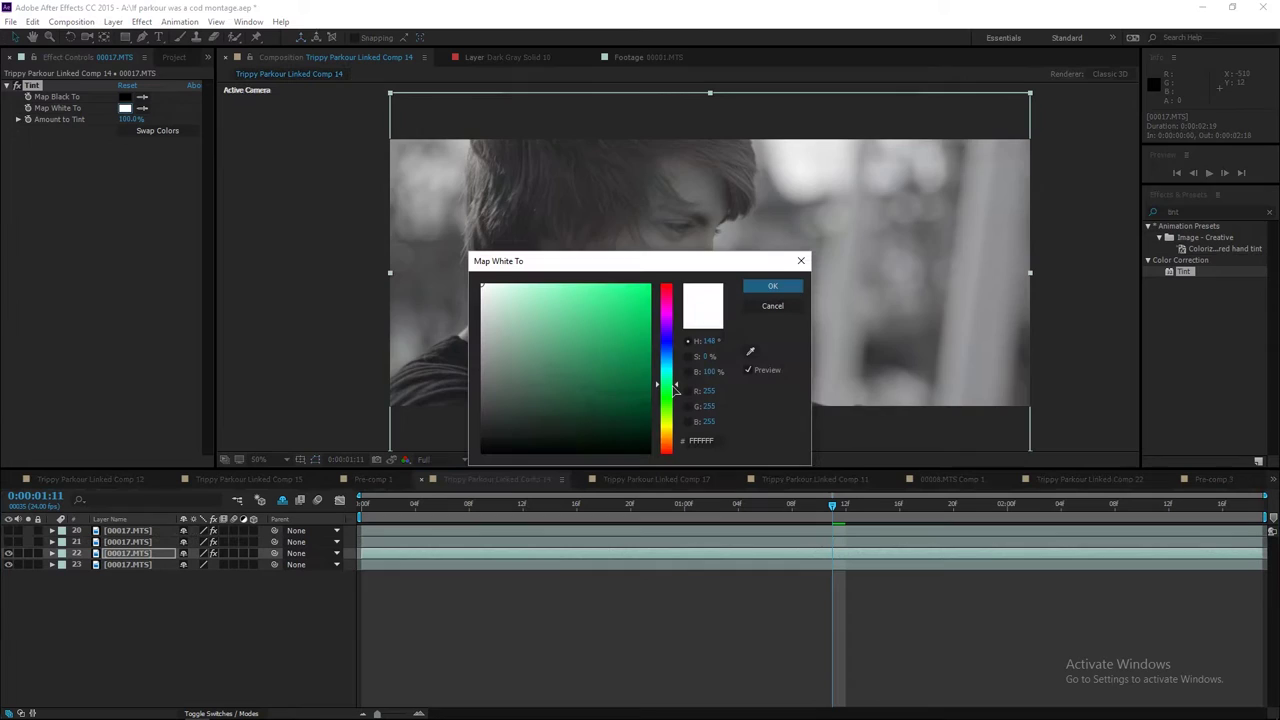
pyautogui.moveTo(635, 347)
pyautogui.mouseDown()
pyautogui.moveTo(650, 331)
pyautogui.moveTo(683, 333)
pyautogui.mouseUp()
pyautogui.click(772, 286)
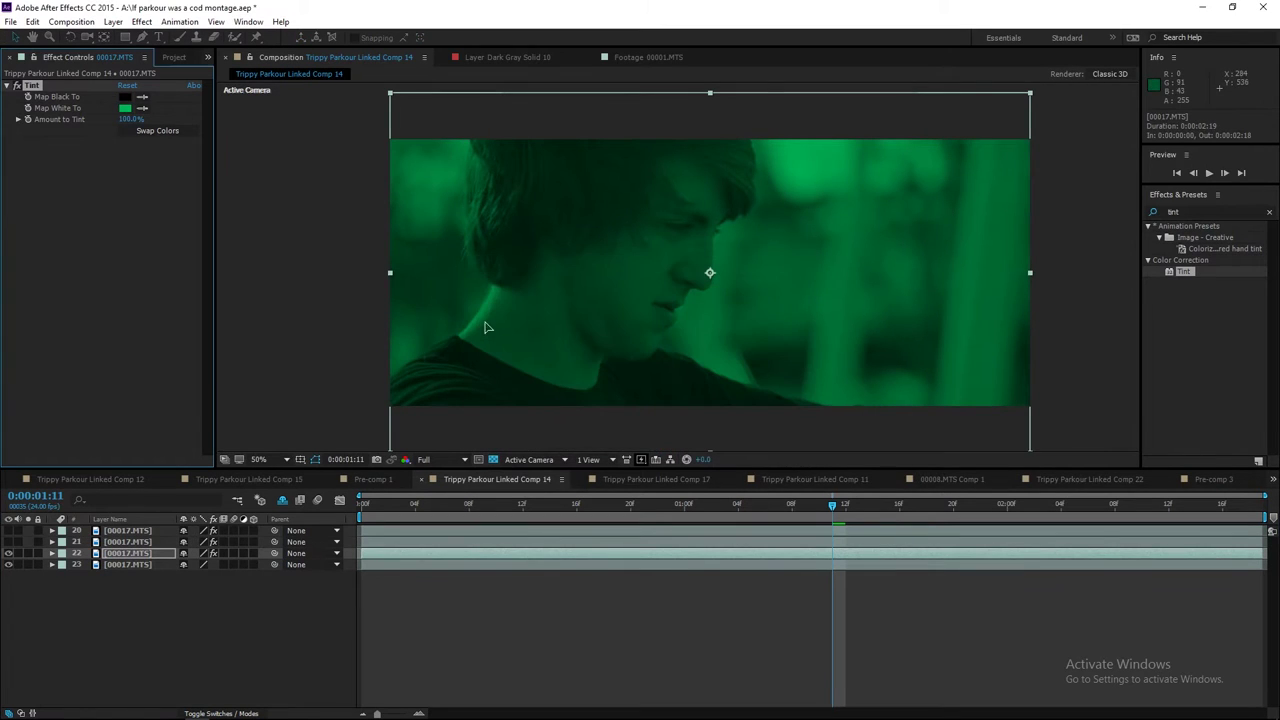
# Step: Toggle the tinted copies' visibility to compare them, then turn them back on
pyautogui.click(9, 541)
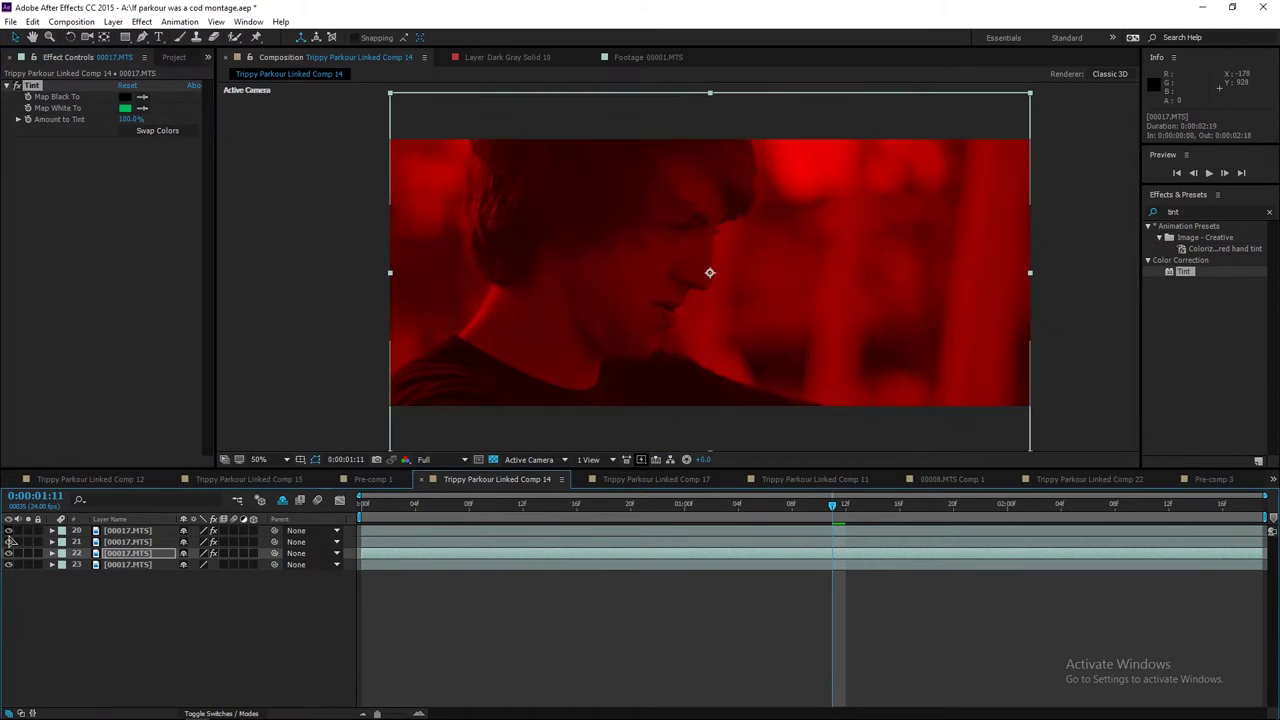
pyautogui.click(9, 541)
pyautogui.click(9, 530)
pyautogui.moveTo(9, 530); pyautogui.dragTo(9, 553)
pyautogui.click(9, 541)
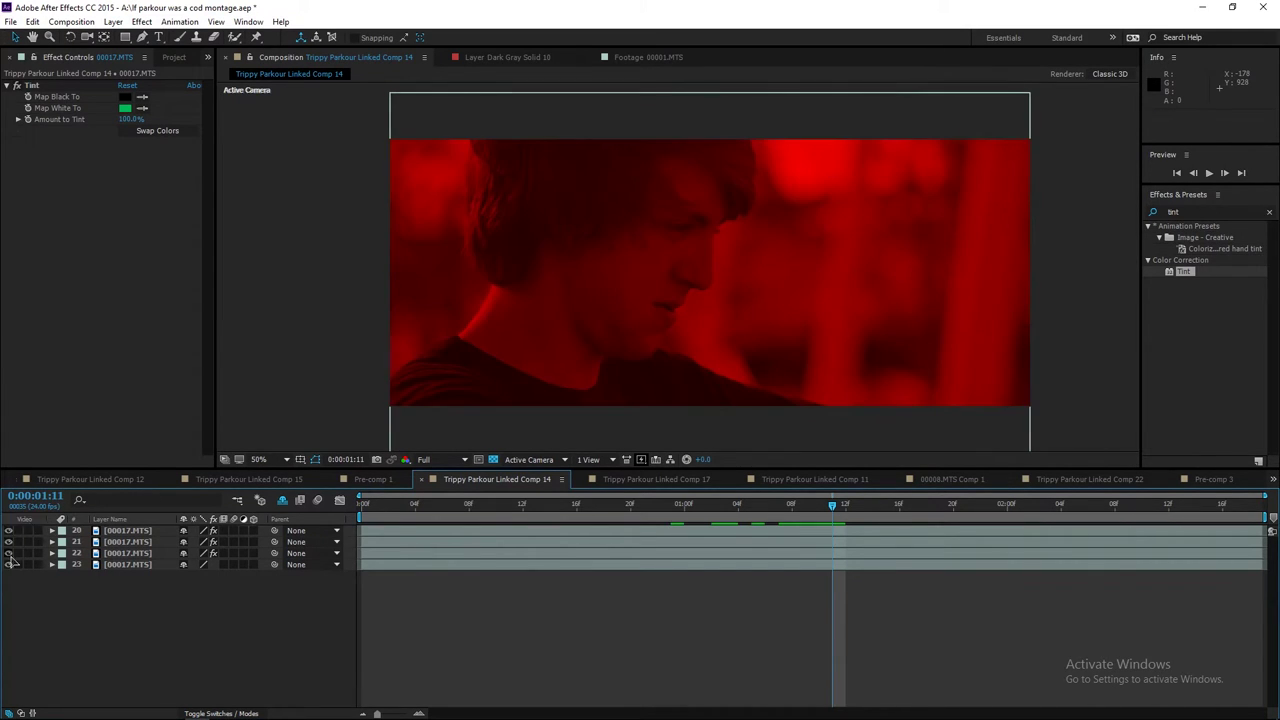
pyautogui.click(140, 531)
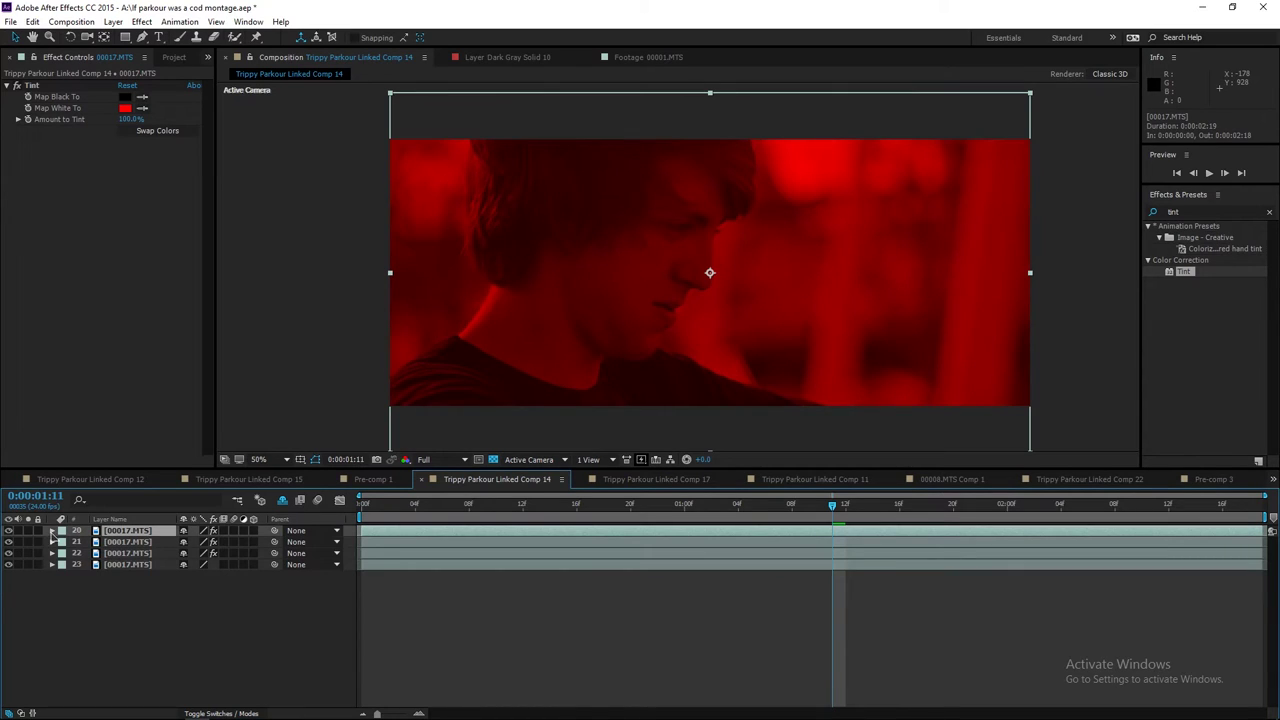
# Step: Set layer 20's Opacity to 45%
pyautogui.click(53, 531)
pyautogui.press('t')
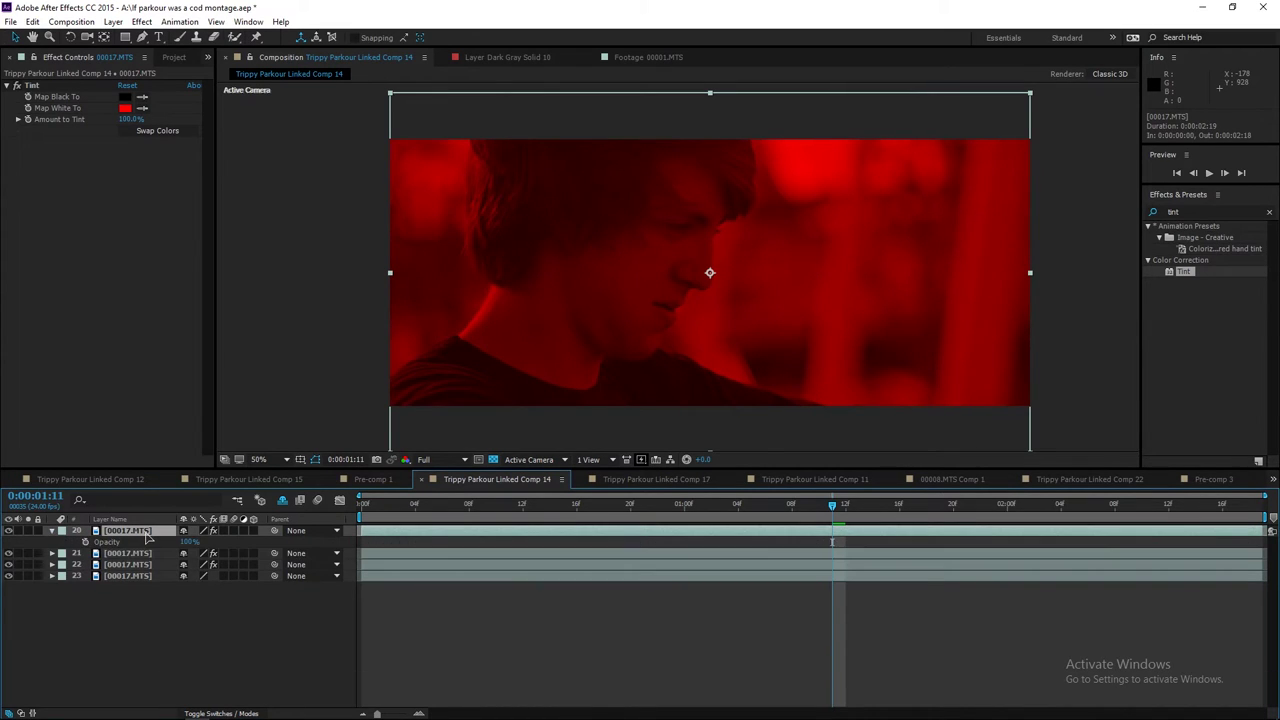
pyautogui.click(189, 541)
pyautogui.write('45')
pyautogui.press('Return')
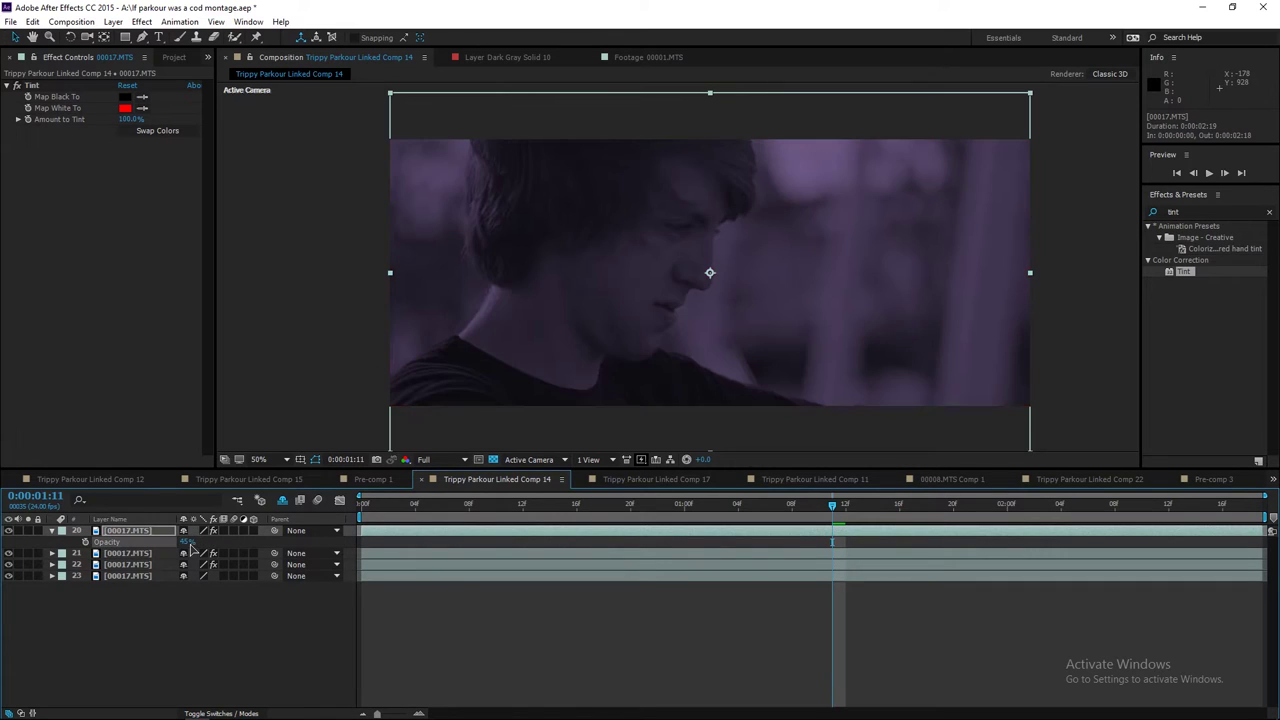
# Step: Set layers 21 and 22 to 45% Opacity as well
pyautogui.click(154, 565)
pyautogui.click(155, 554)
pyautogui.press('t')
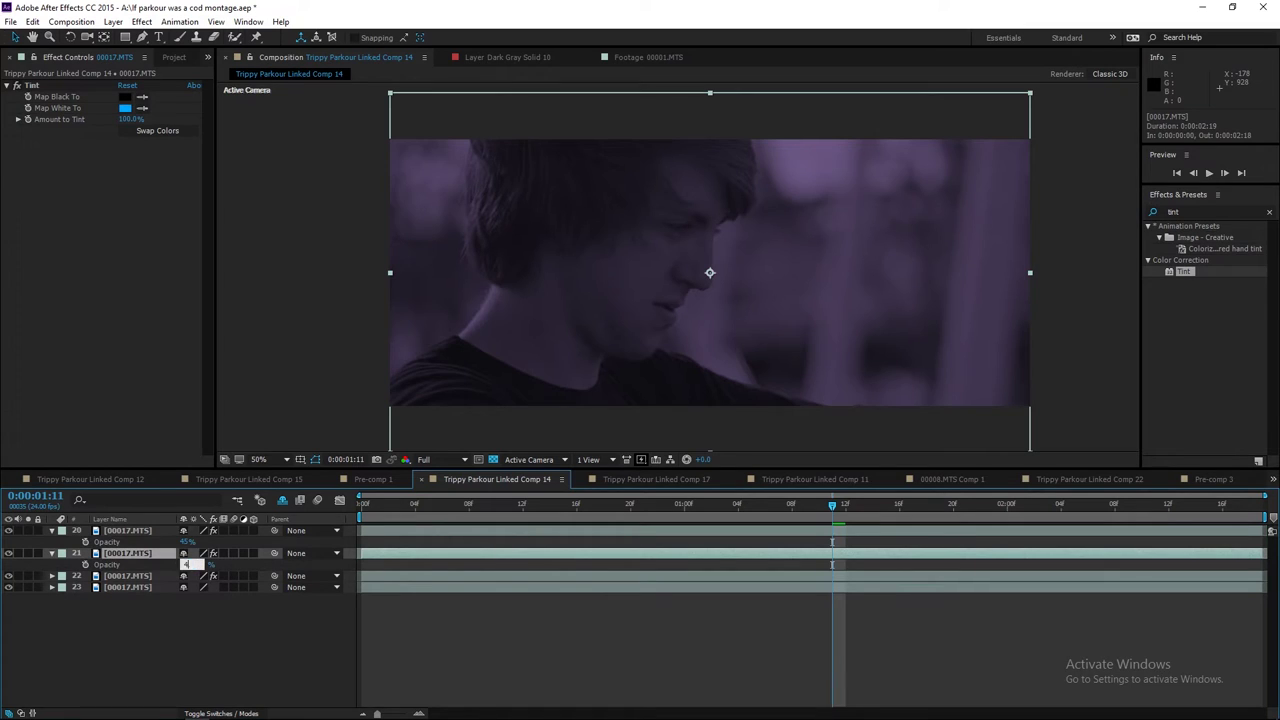
pyautogui.moveTo(187, 565); pyautogui.dragTo(183, 566)
pyautogui.click(172, 577)
pyautogui.press('t')
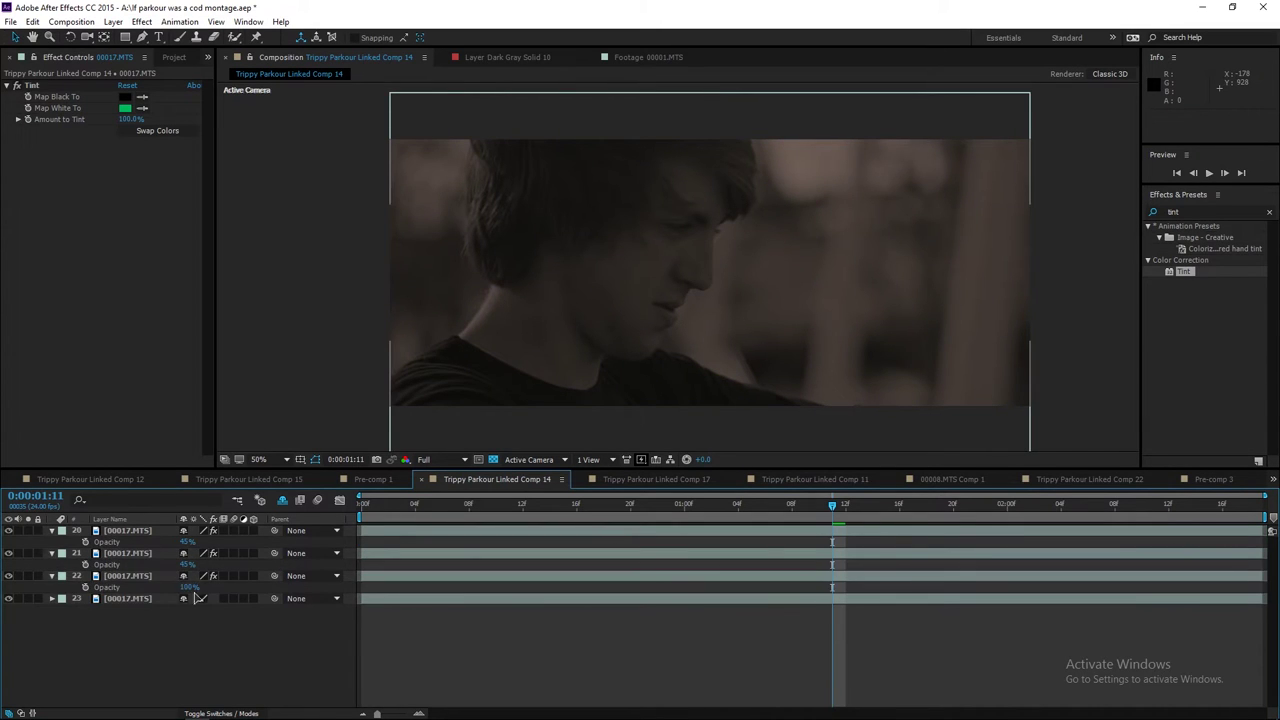
pyautogui.click(190, 587)
pyautogui.write('45')
pyautogui.press('Return')
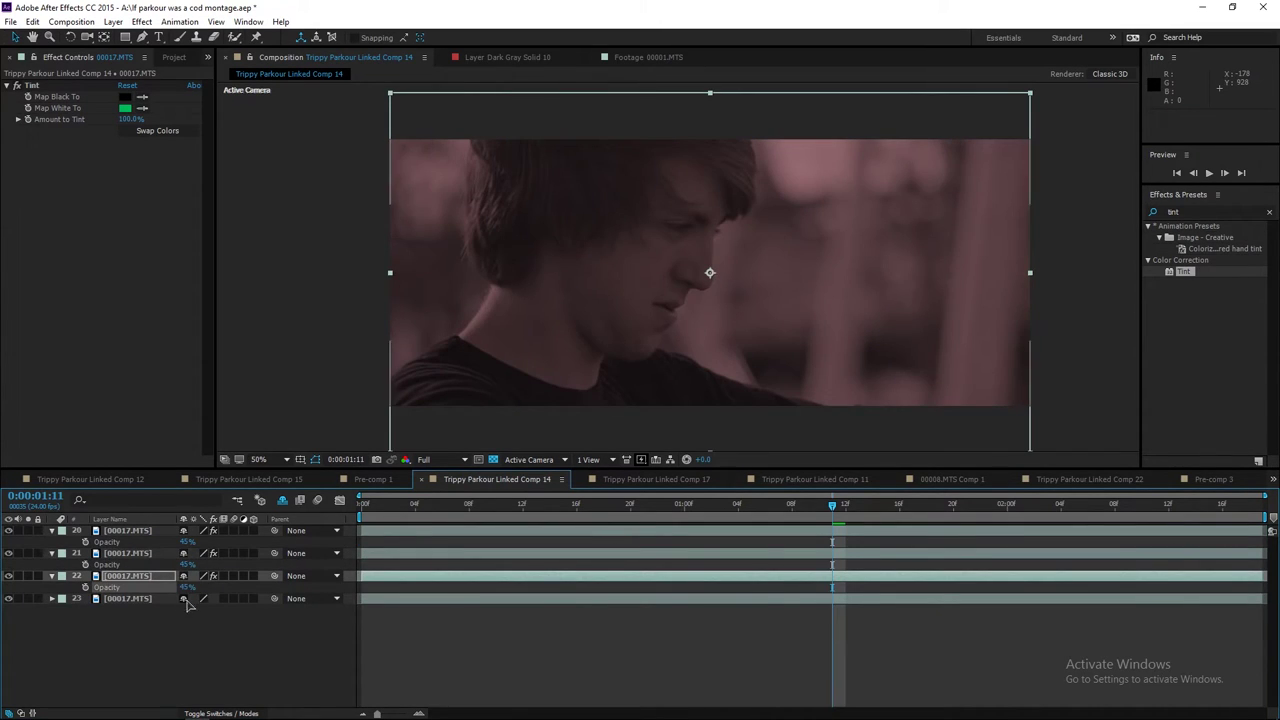
# Step: Offset the Position Y of layers 20, 21 and 22 to 385, 409 and 399
pyautogui.press('p')
pyautogui.click(128, 530)
pyautogui.press('p')
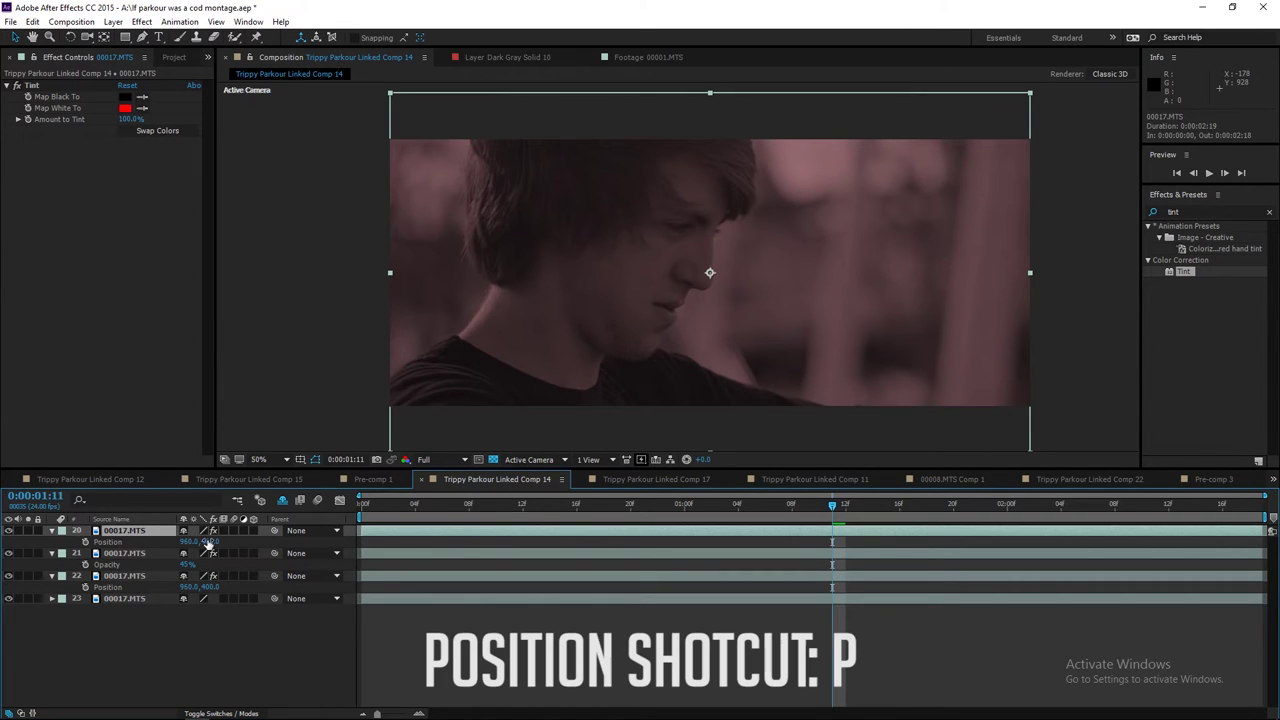
pyautogui.moveTo(206, 541); pyautogui.dragTo(192, 541)
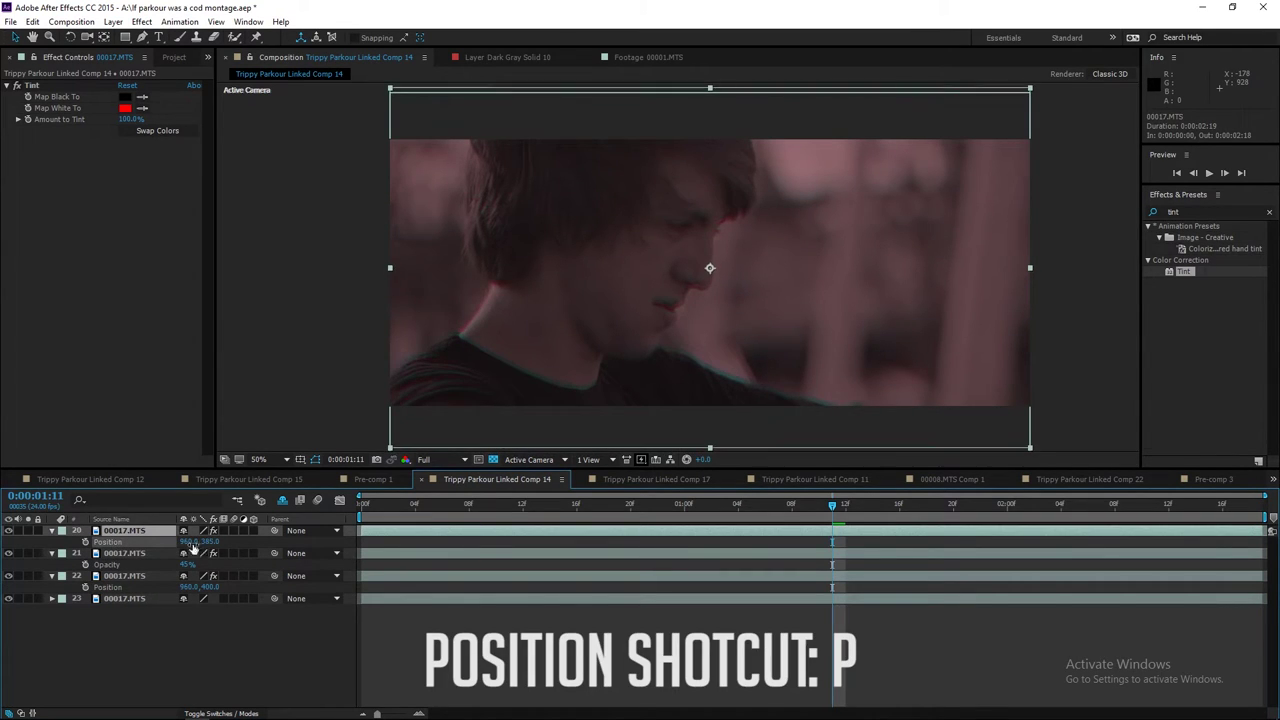
pyautogui.click(160, 553)
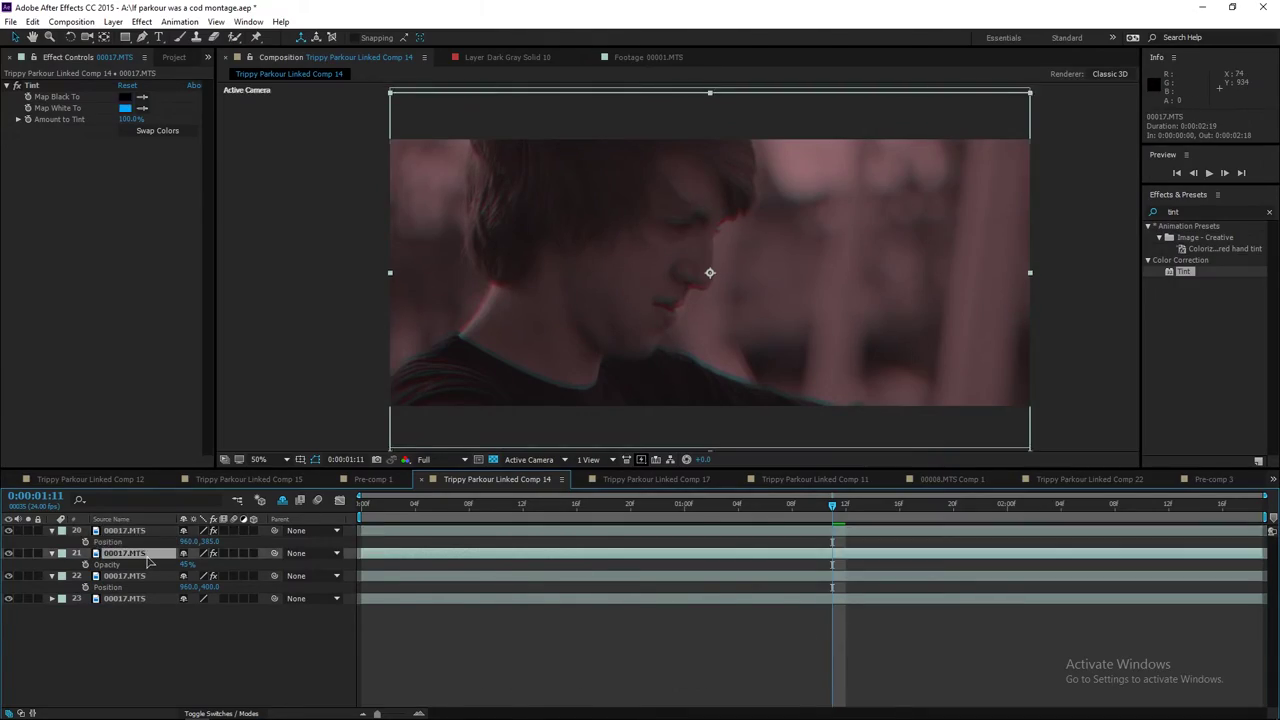
pyautogui.press('p')
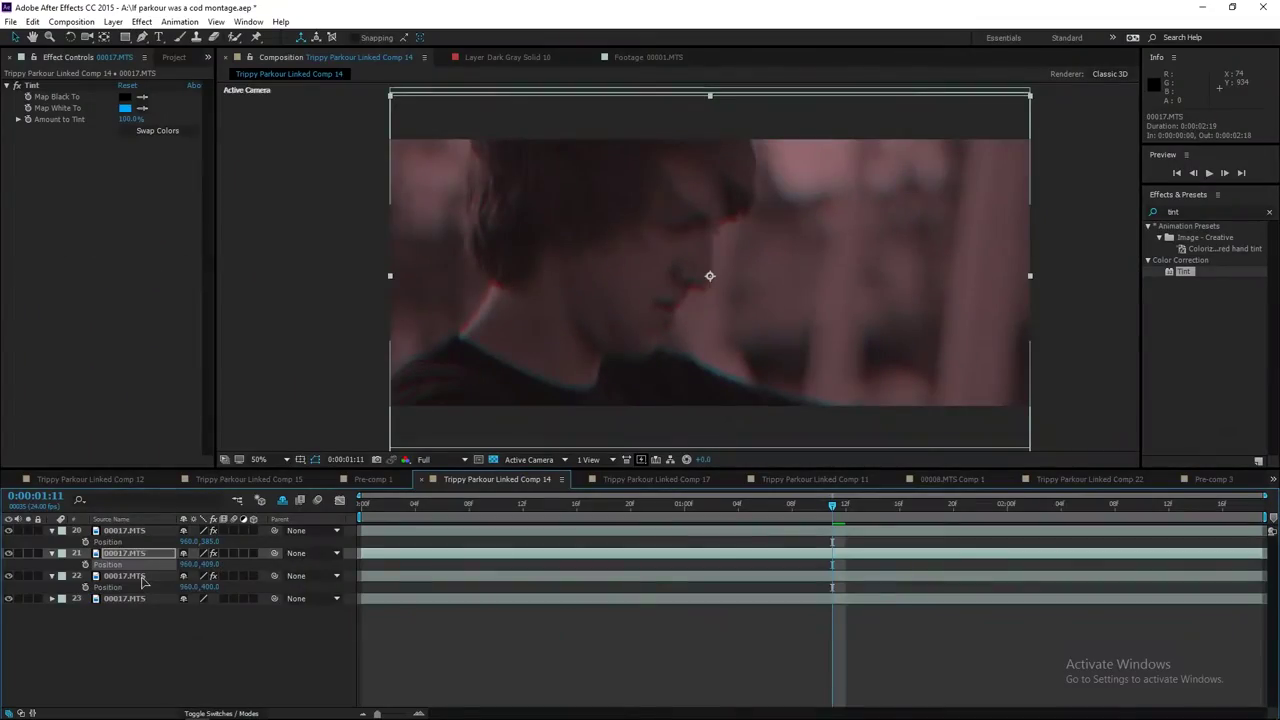
pyautogui.click(145, 577)
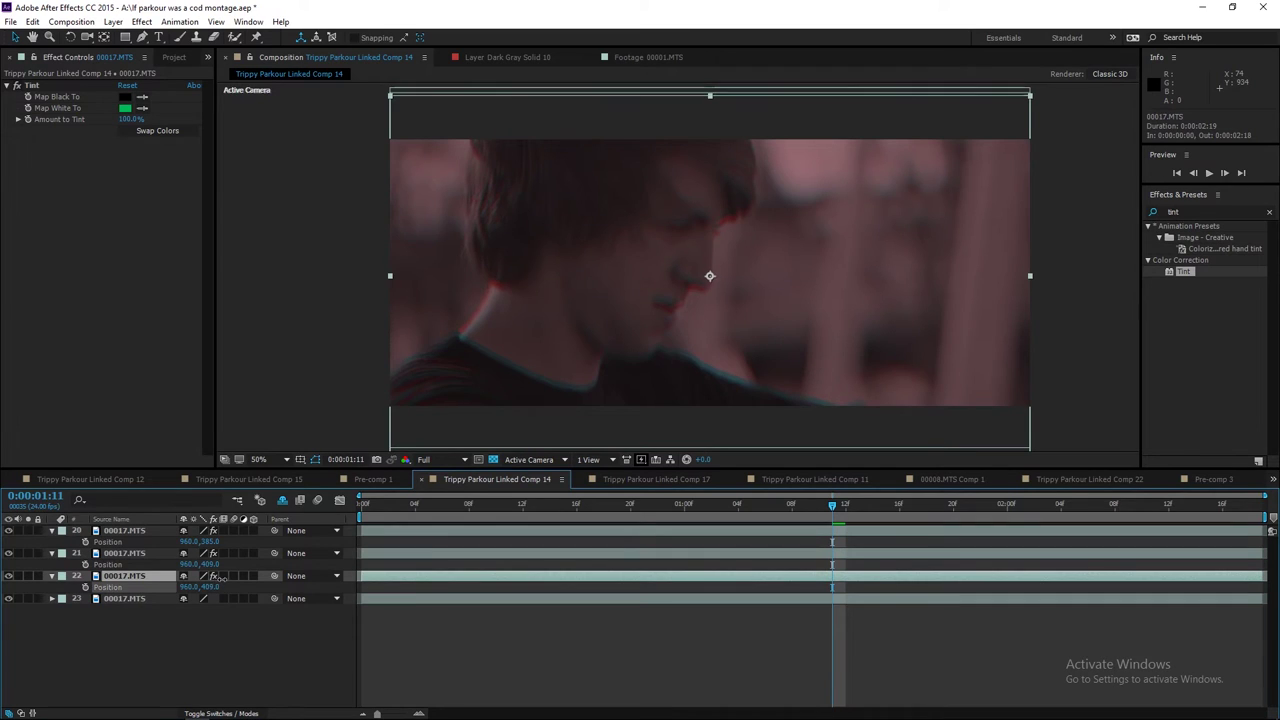
pyautogui.click(343, 271)
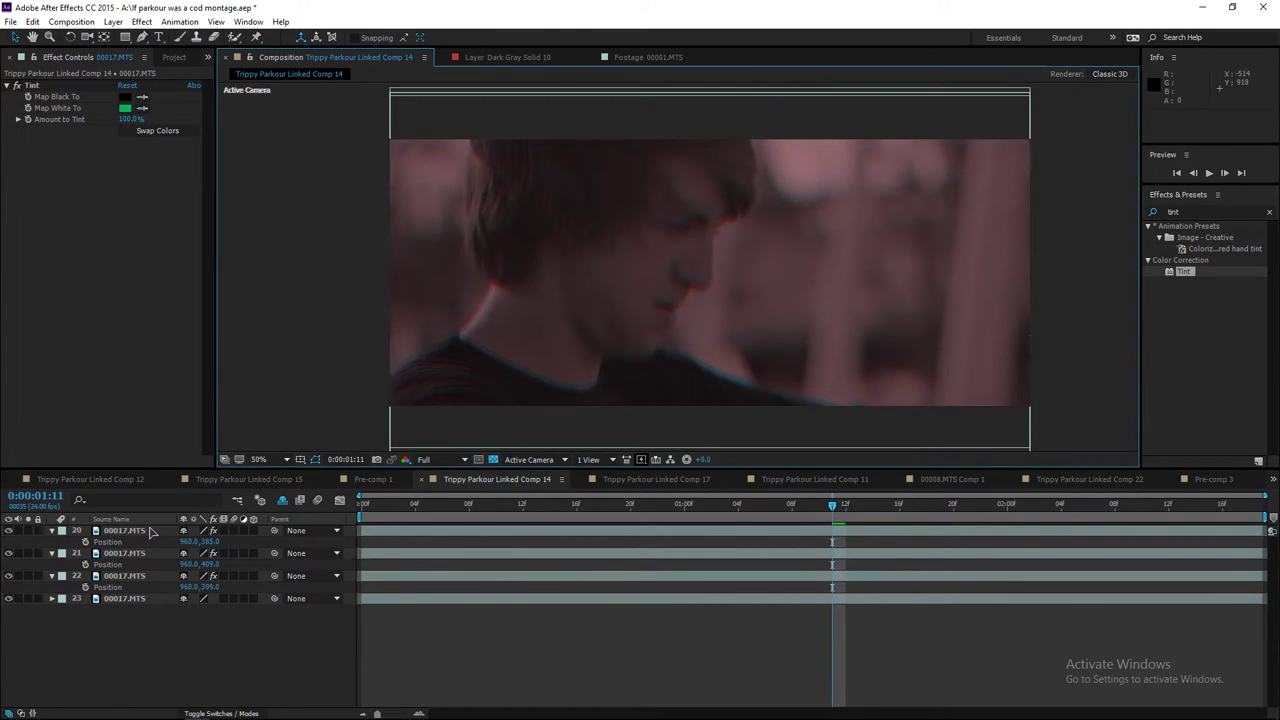
# Step: Soften layer 20's red tint to F54A4A, then select layer 23 and scrub to check
pyautogui.click(140, 537)
pyautogui.click(125, 107)
pyautogui.moveTo(593, 295); pyautogui.dragTo(604, 289)
pyautogui.press('Return')
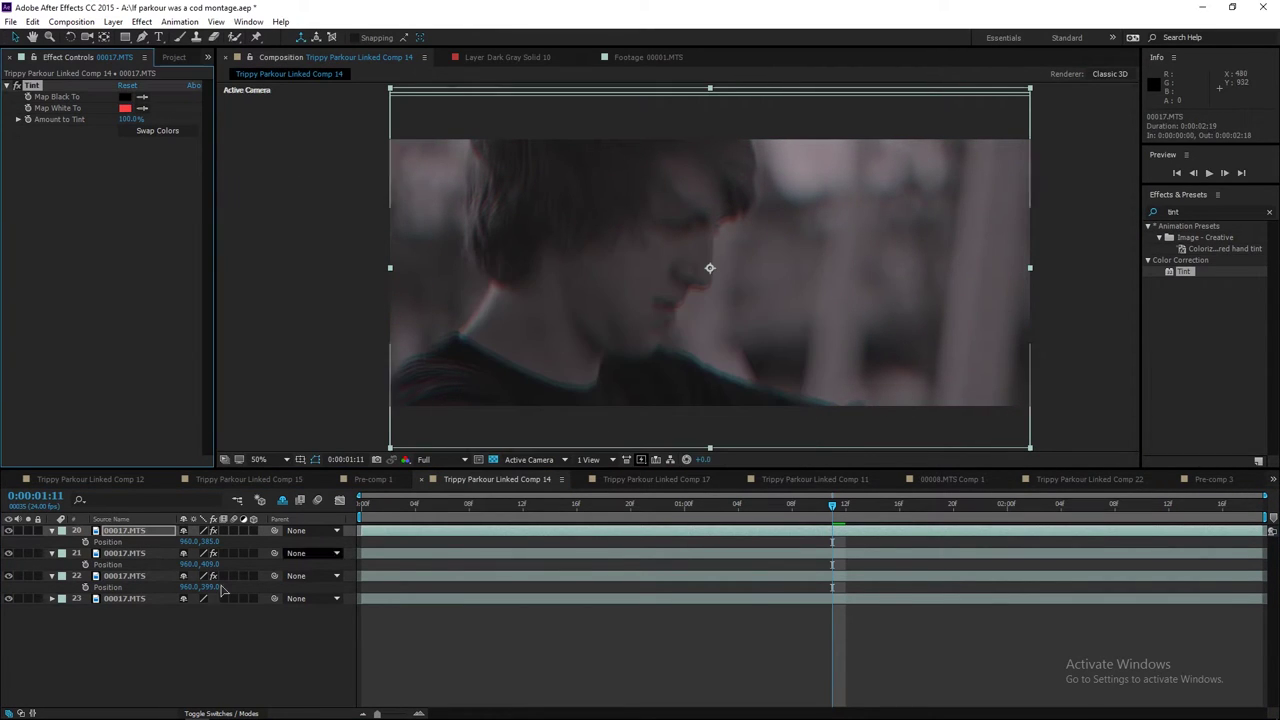
pyautogui.hotkey('ctrl', 'Down')
pyautogui.hotkey('ctrl', 'Down')
pyautogui.hotkey('ctrl', 'Down')
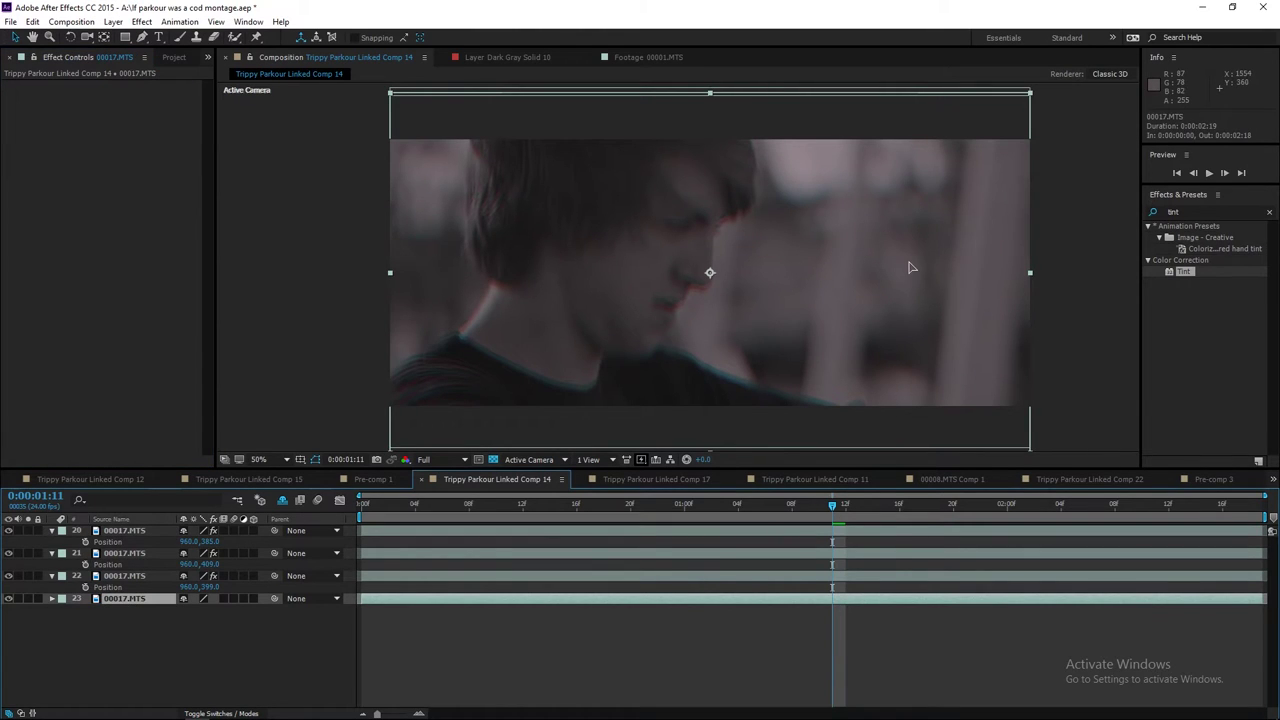
pyautogui.moveTo(768, 506); pyautogui.dragTo(697, 527)
# Step: Preview the comp from about one second, then collapse layers 20–22's Position properties
pyautogui.click(216, 193)
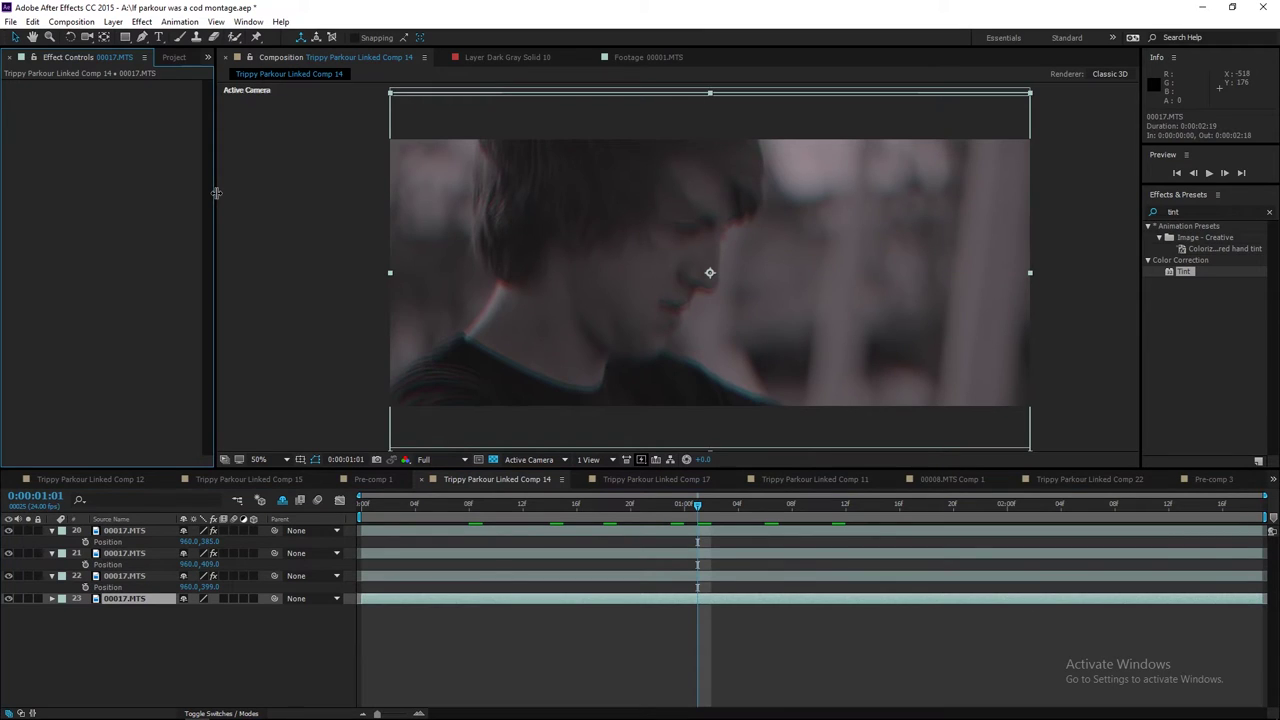
pyautogui.press('space')
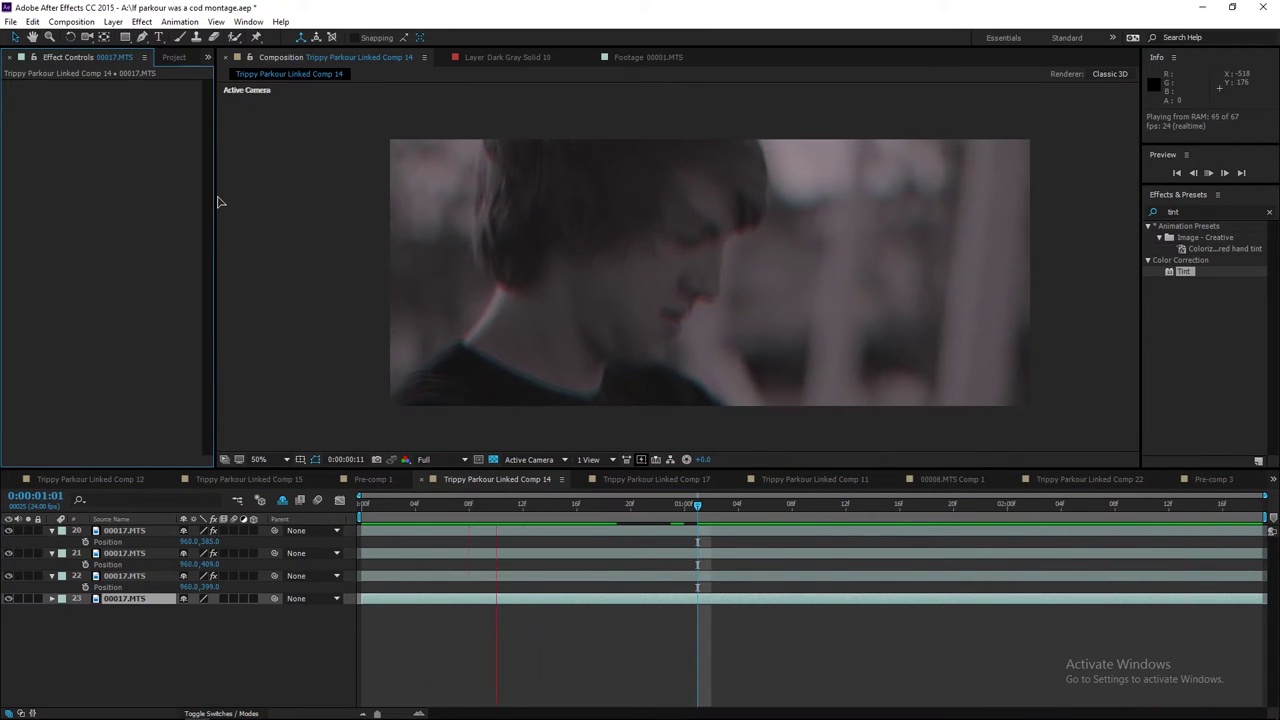
pyautogui.press('space')
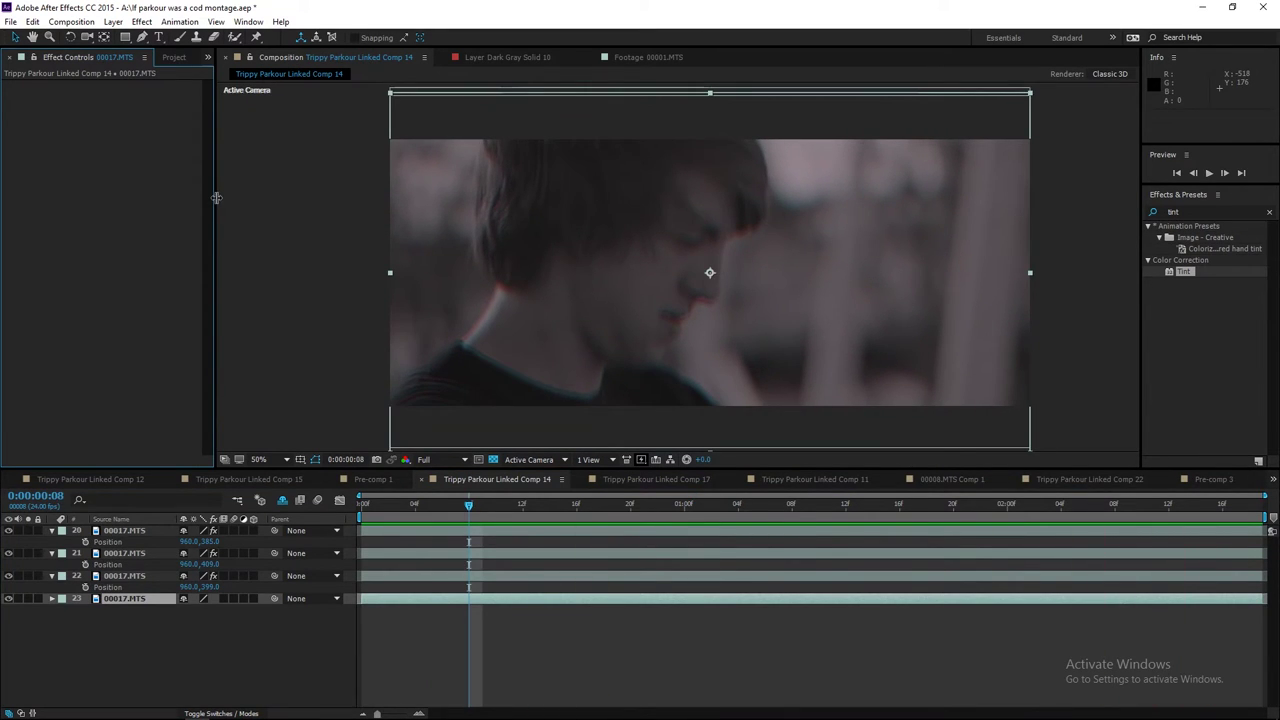
pyautogui.click(52, 530)
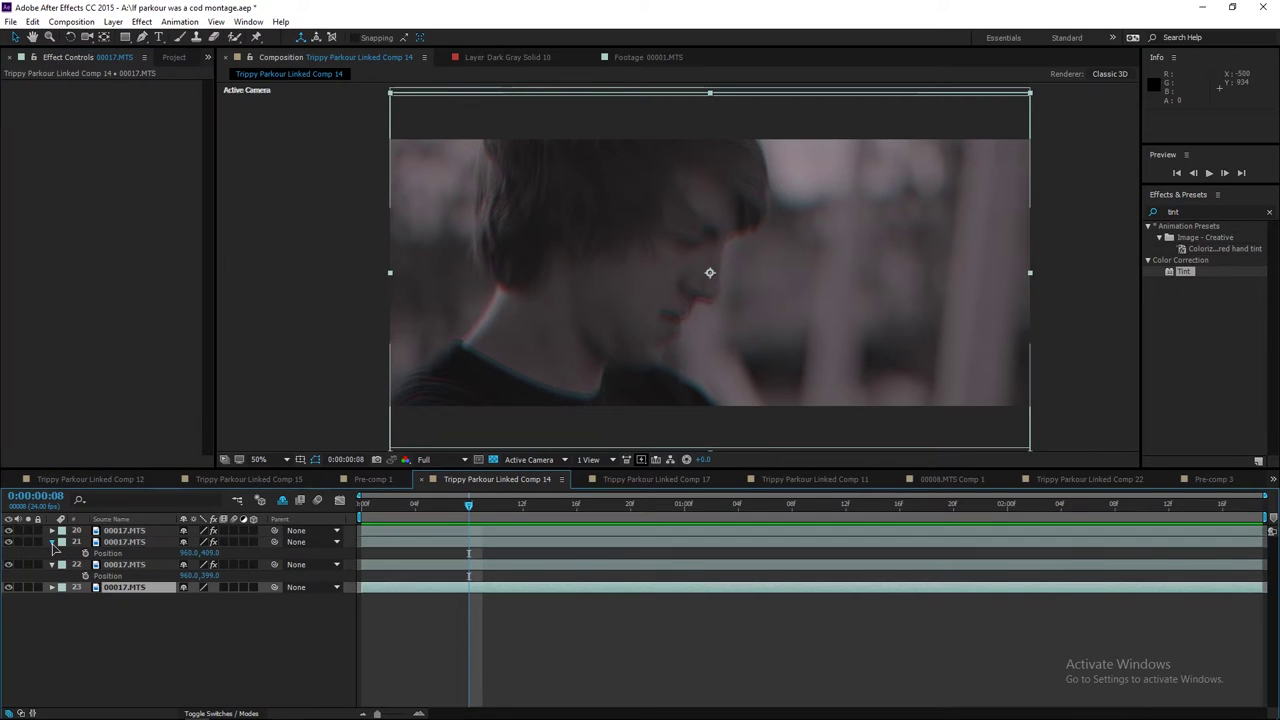
pyautogui.click(52, 542)
pyautogui.click(52, 553)
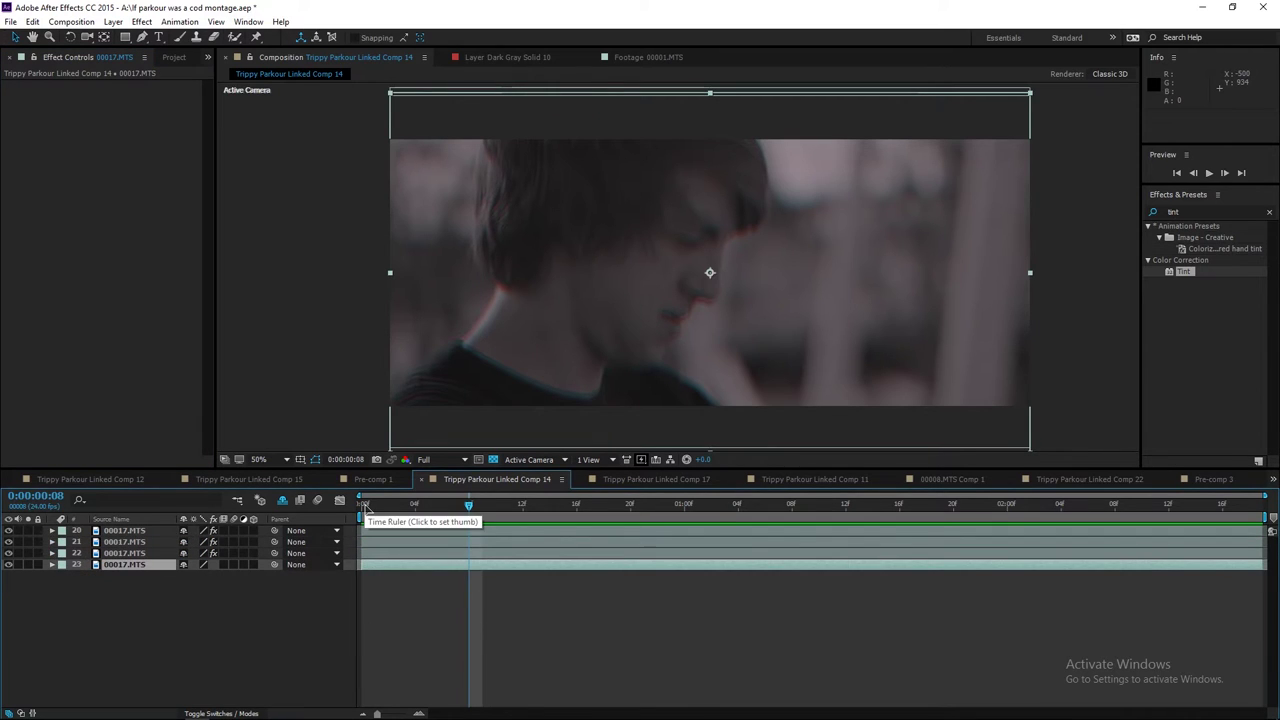
# Step: Replay from the start, scrub back to about 0:00:01:06, and switch to Premiere Pro
pyautogui.click(365, 506)
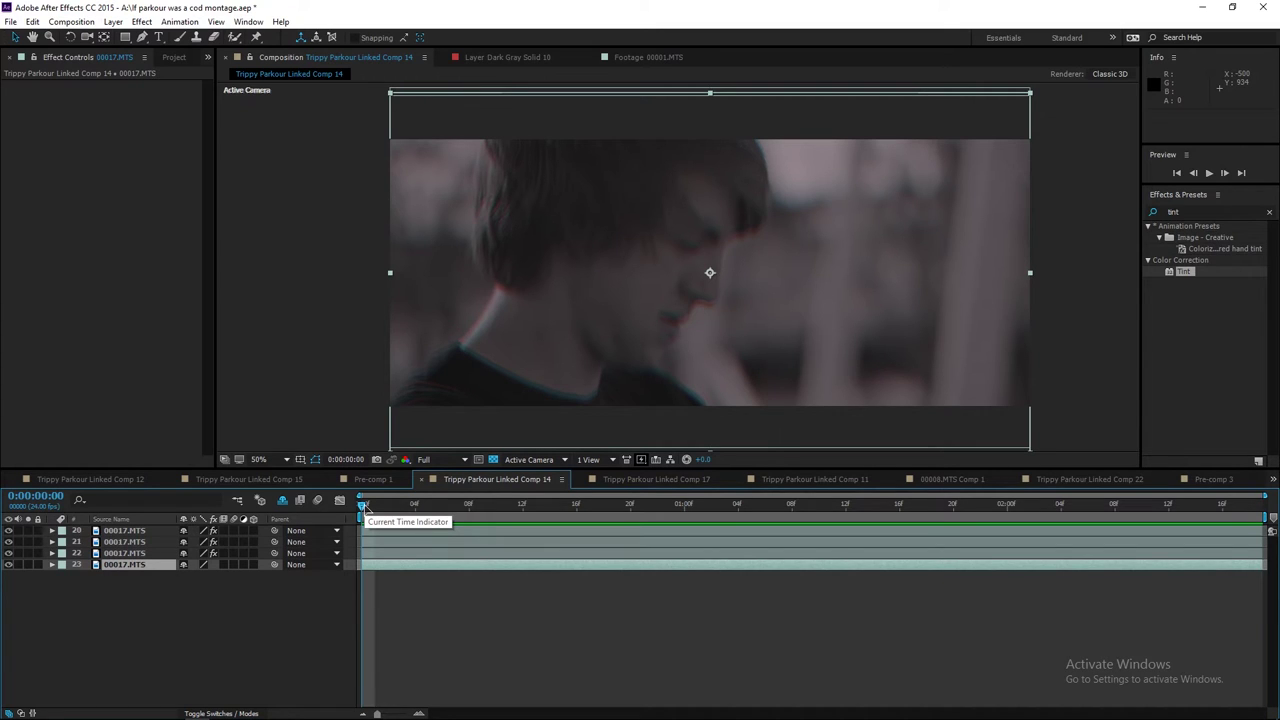
pyautogui.press('space')
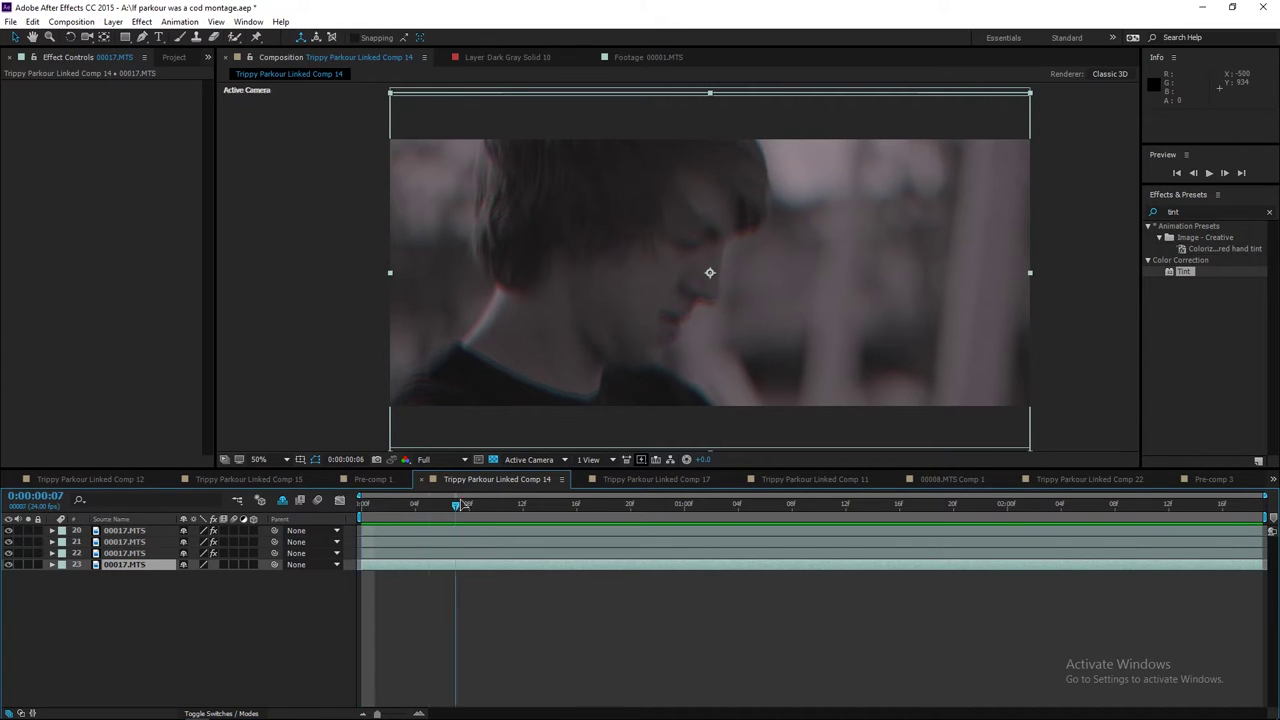
pyautogui.press('space')
pyautogui.moveTo(367, 507); pyautogui.dragTo(1101, 506)
pyautogui.click(772, 497)
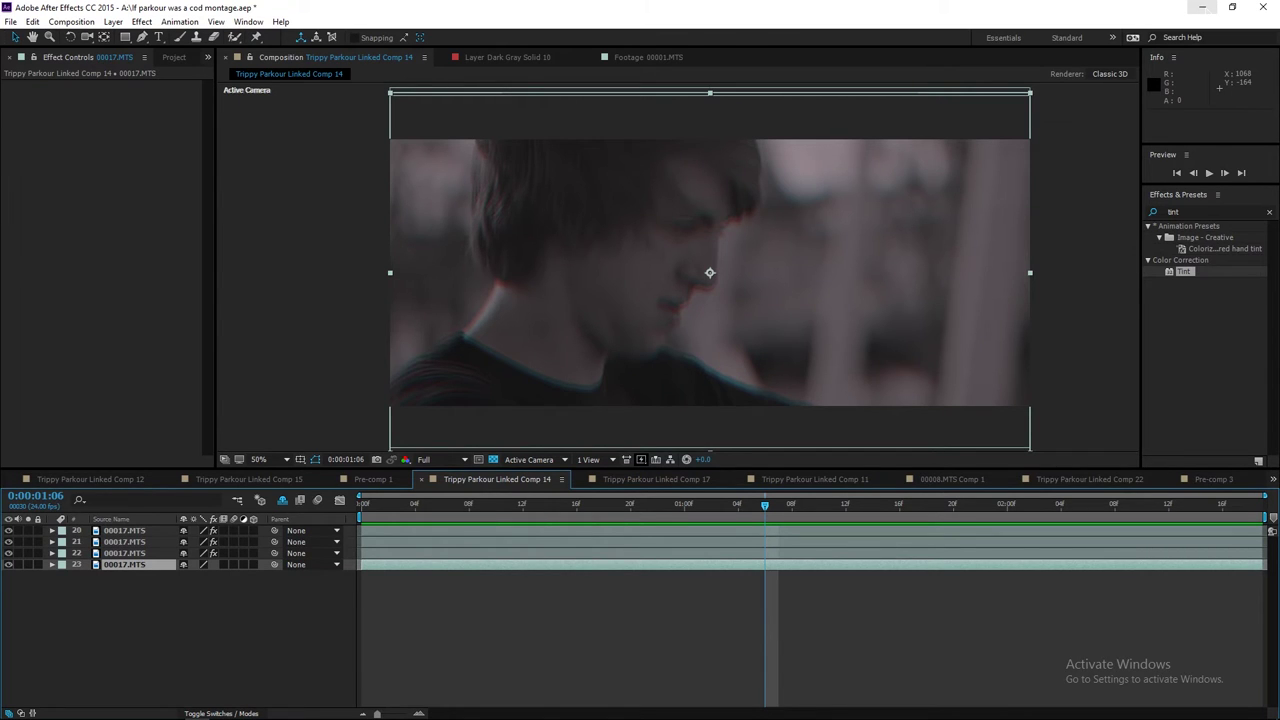
pyautogui.hotkey('alt', 'Tab')
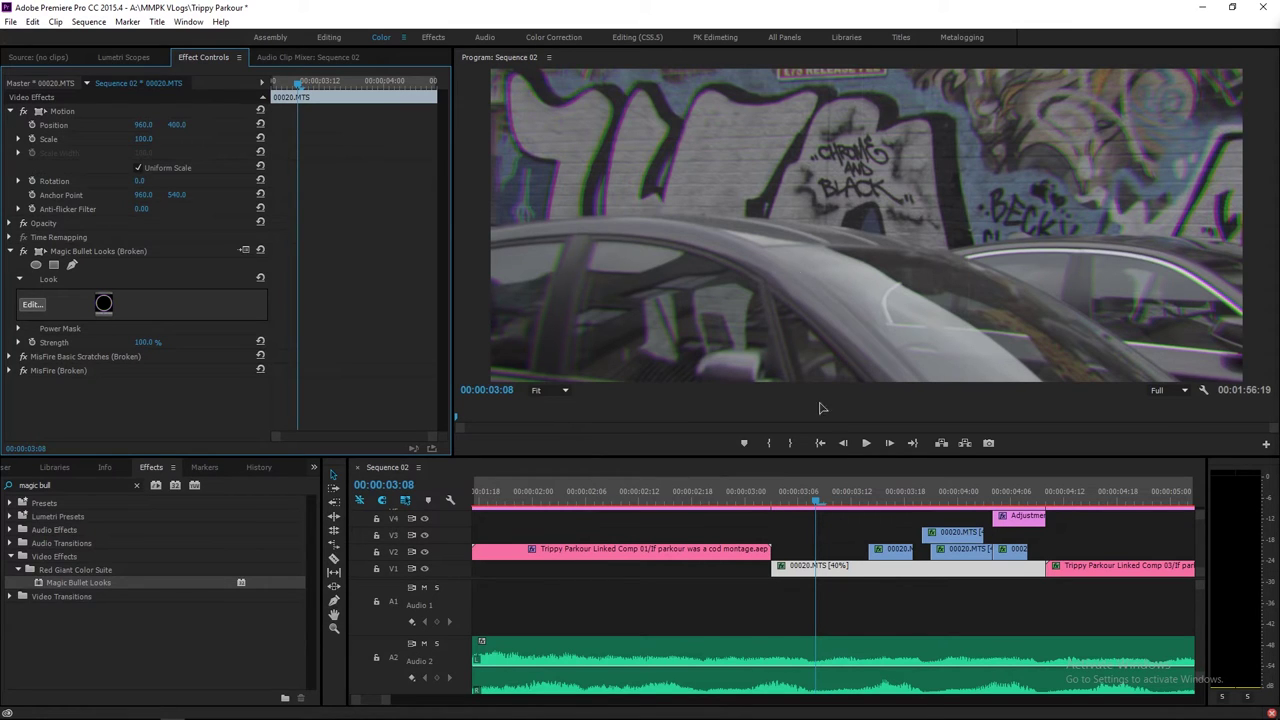
# Step: Go to the RONNIE title shot at 00:00:02:22 and zoom the timeline out
pyautogui.click(729, 501)
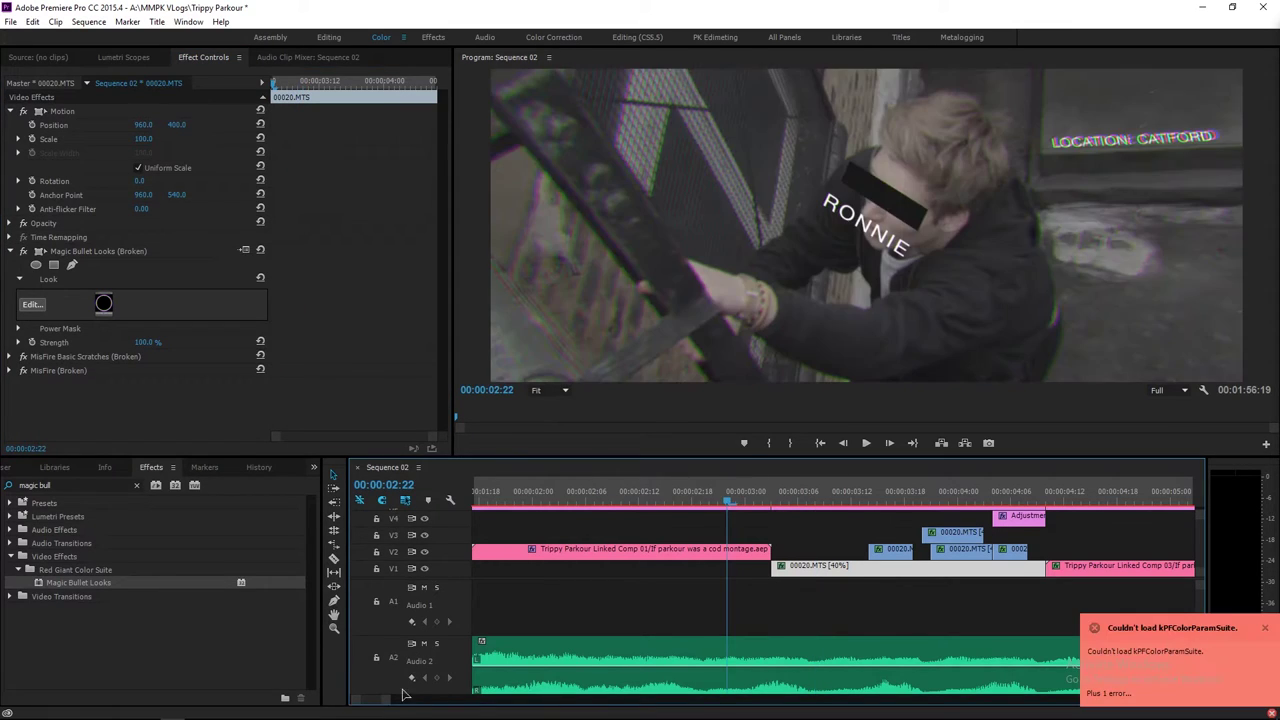
pyautogui.press('-')
pyautogui.scroll(3, 1205, 540)
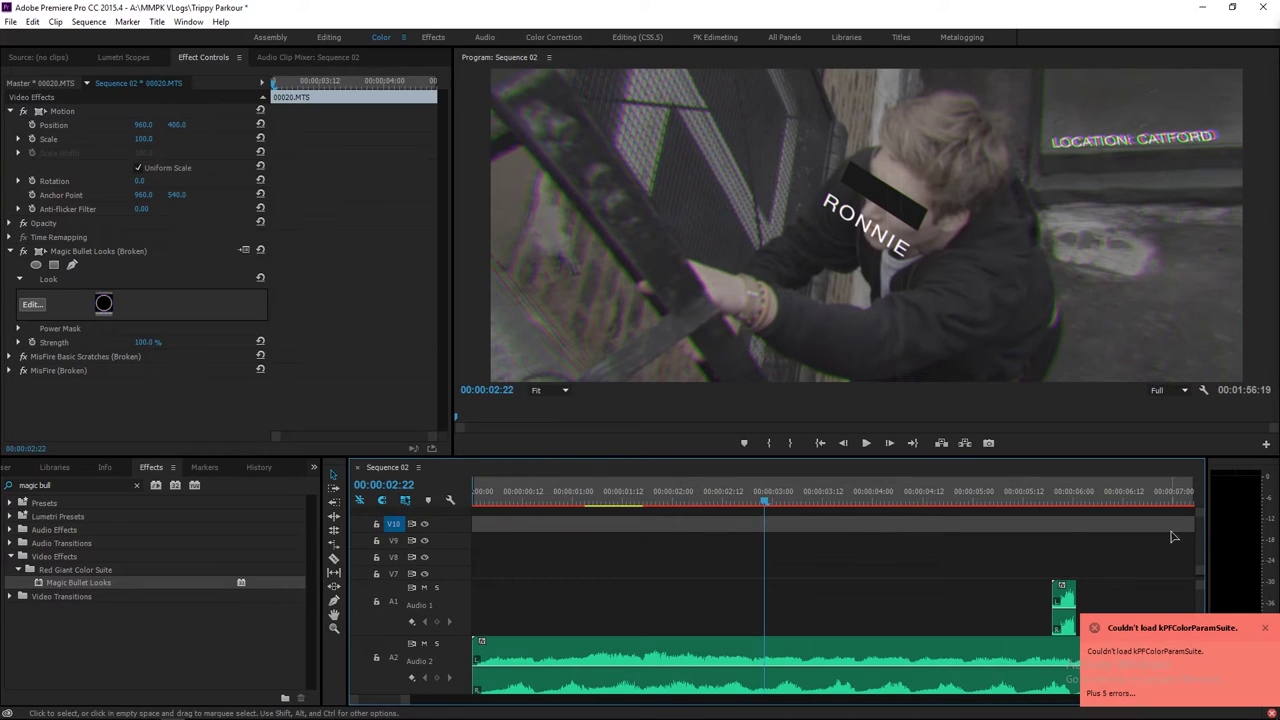
pyautogui.scroll(-1, 1205, 540)
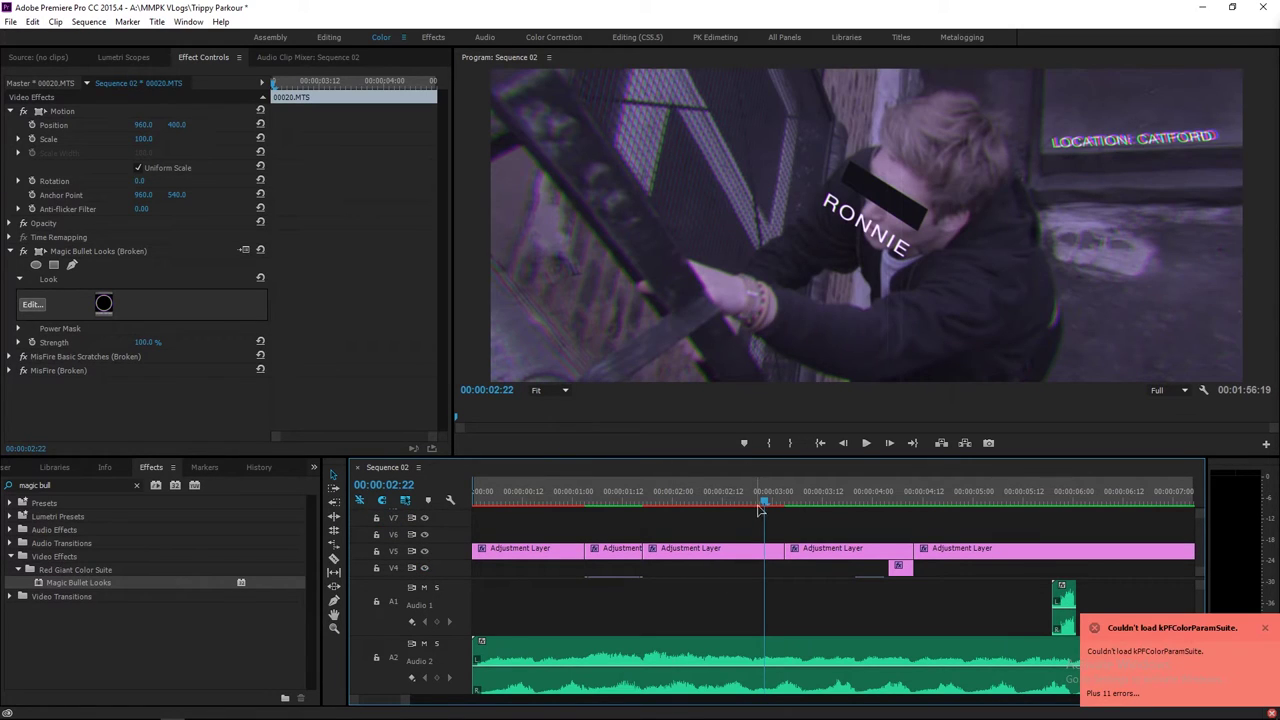
pyautogui.moveTo(758, 508); pyautogui.dragTo(763, 506)
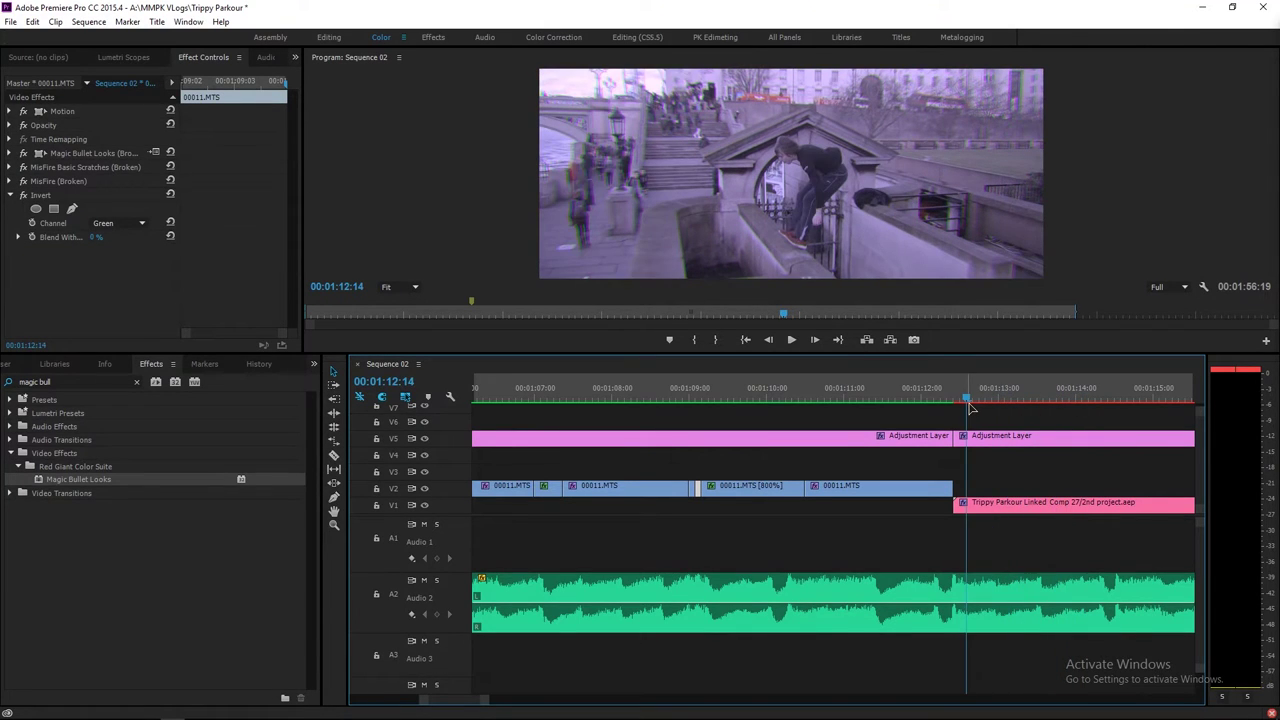
# Step: Enlarge the Program monitor, play from 00:01:12:14, then return to After Effects
pyautogui.moveTo(868, 356); pyautogui.dragTo(815, 431)
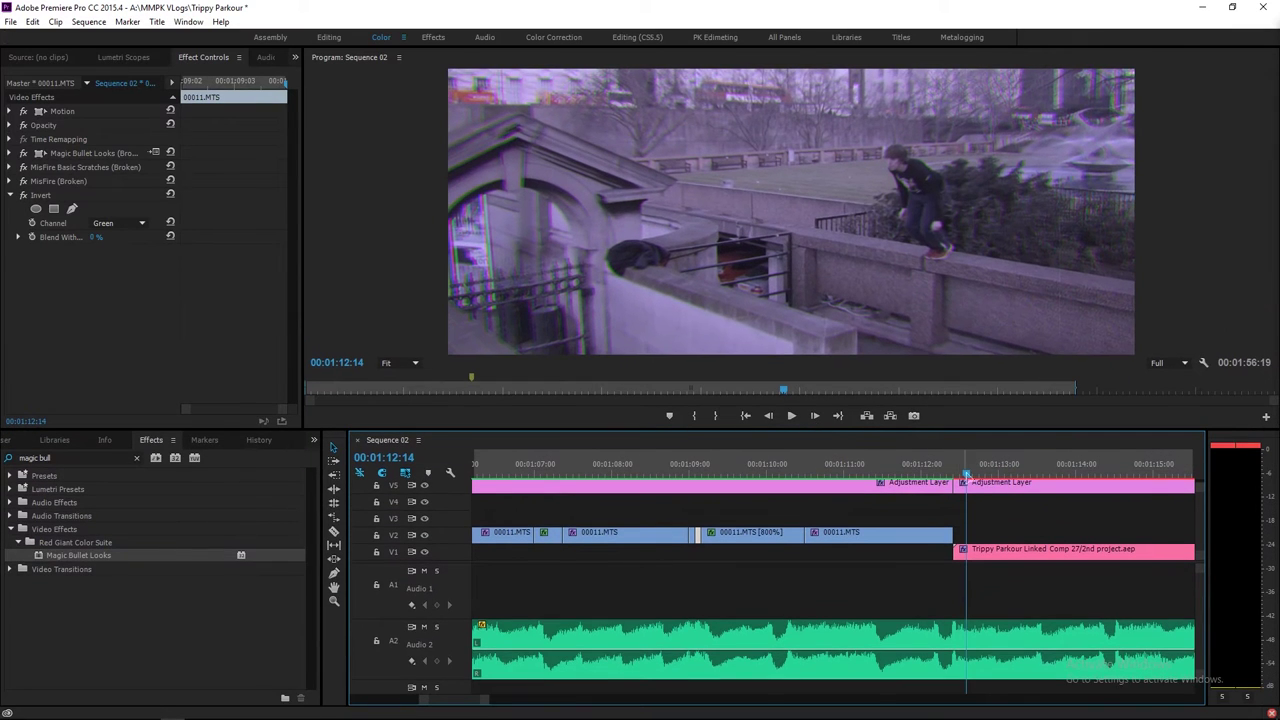
pyautogui.press('space')
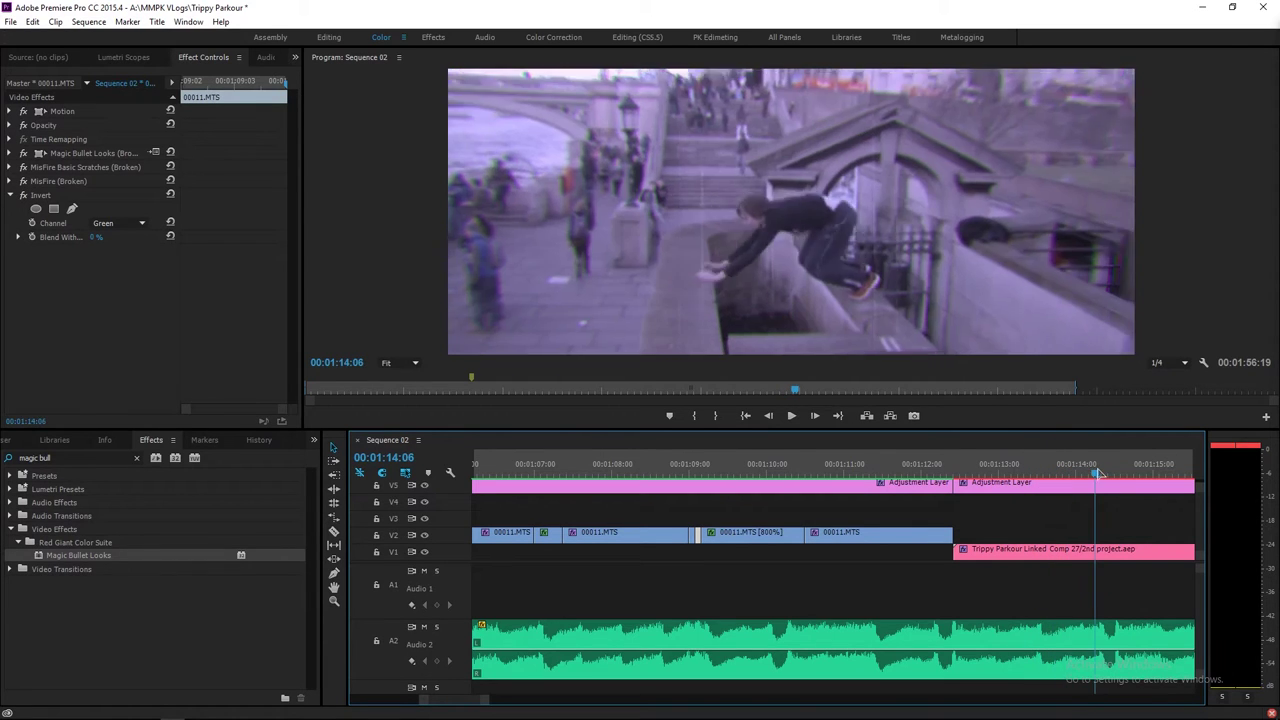
pyautogui.moveTo(1113, 470); pyautogui.dragTo(1153, 464)
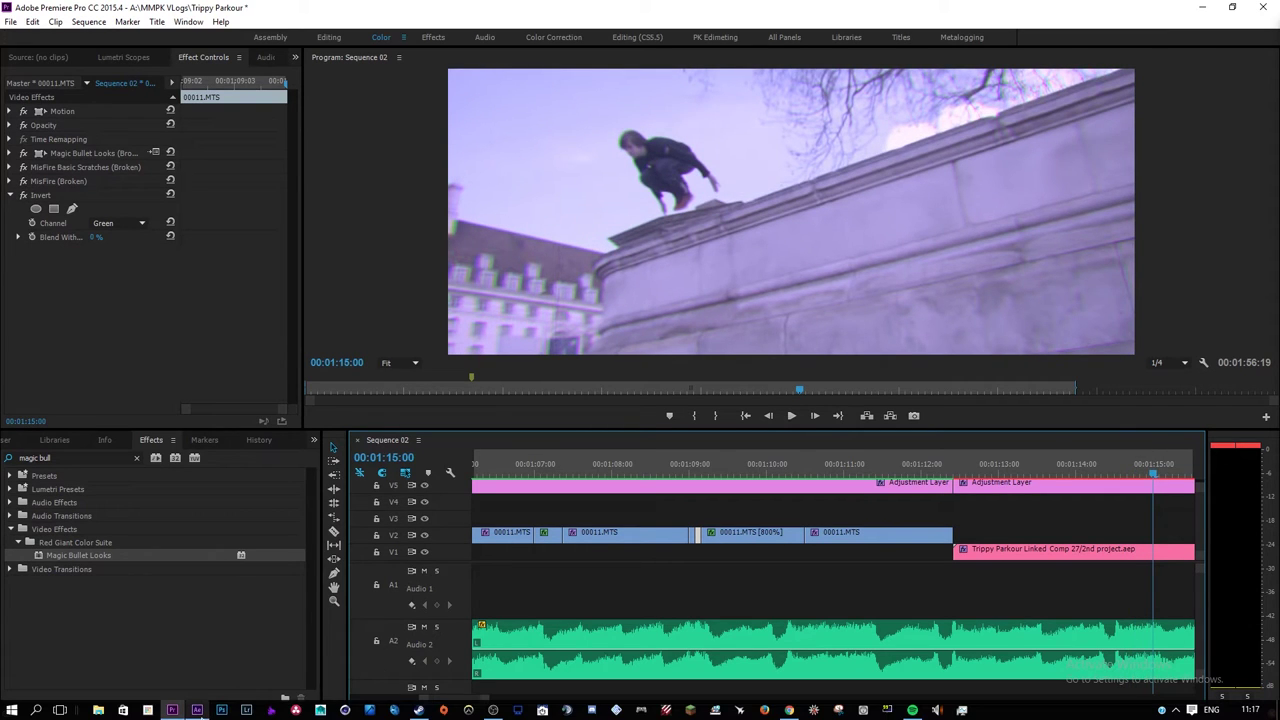
pyautogui.click(199, 710)
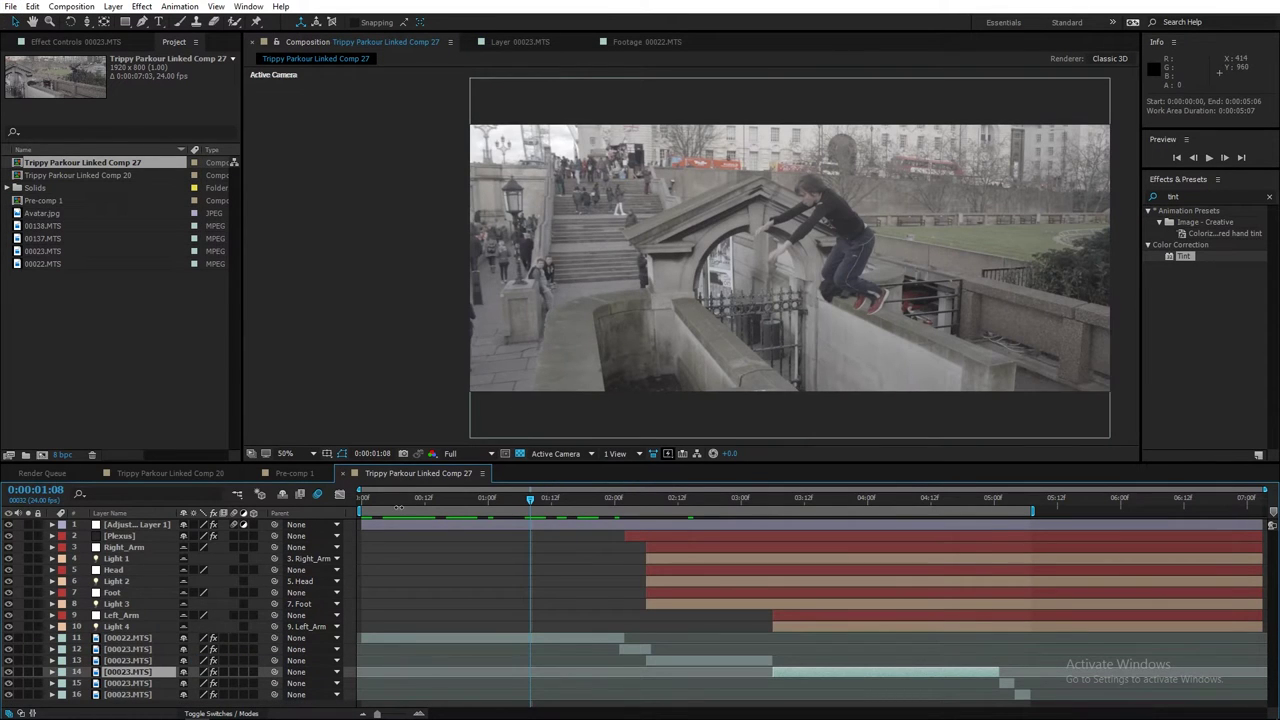
# Step: Scrub Comp 27 to one second and select 00022.MTS, collapsing its Magic Bullet Looks and MisFire effects
pyautogui.click(398, 500)
pyautogui.moveTo(404, 505); pyautogui.dragTo(489, 494)
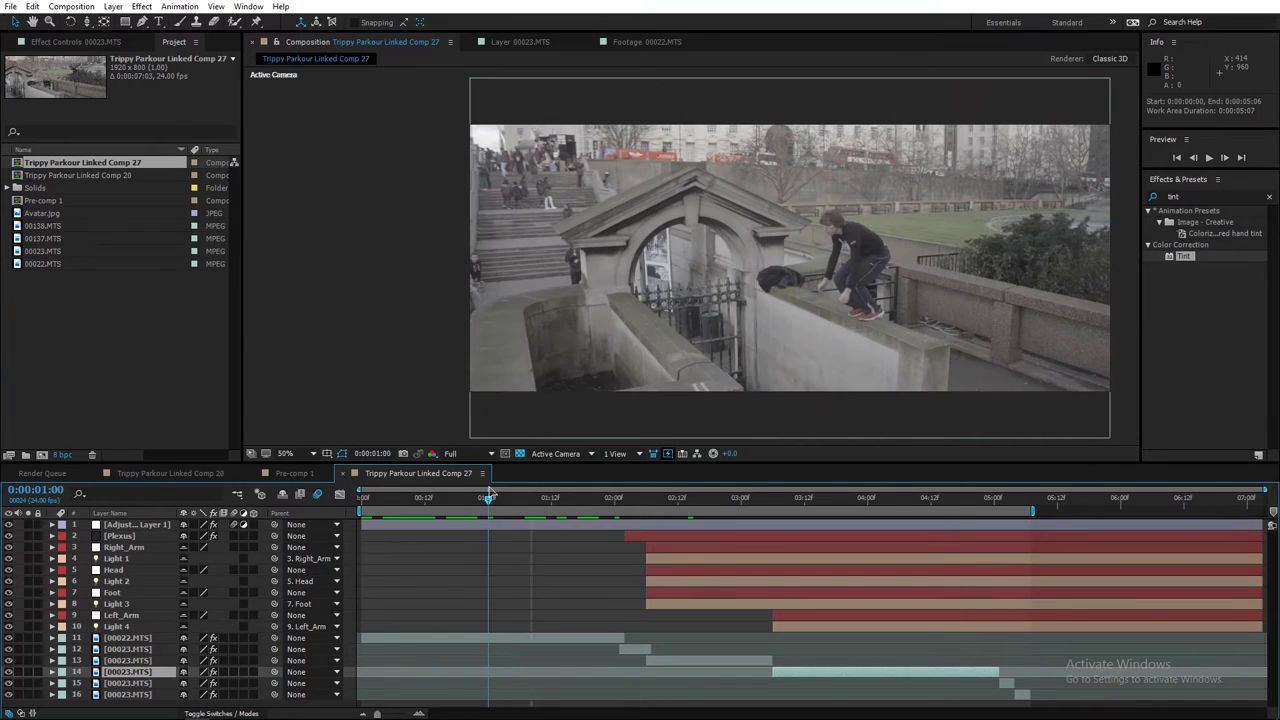
pyautogui.click(488, 643)
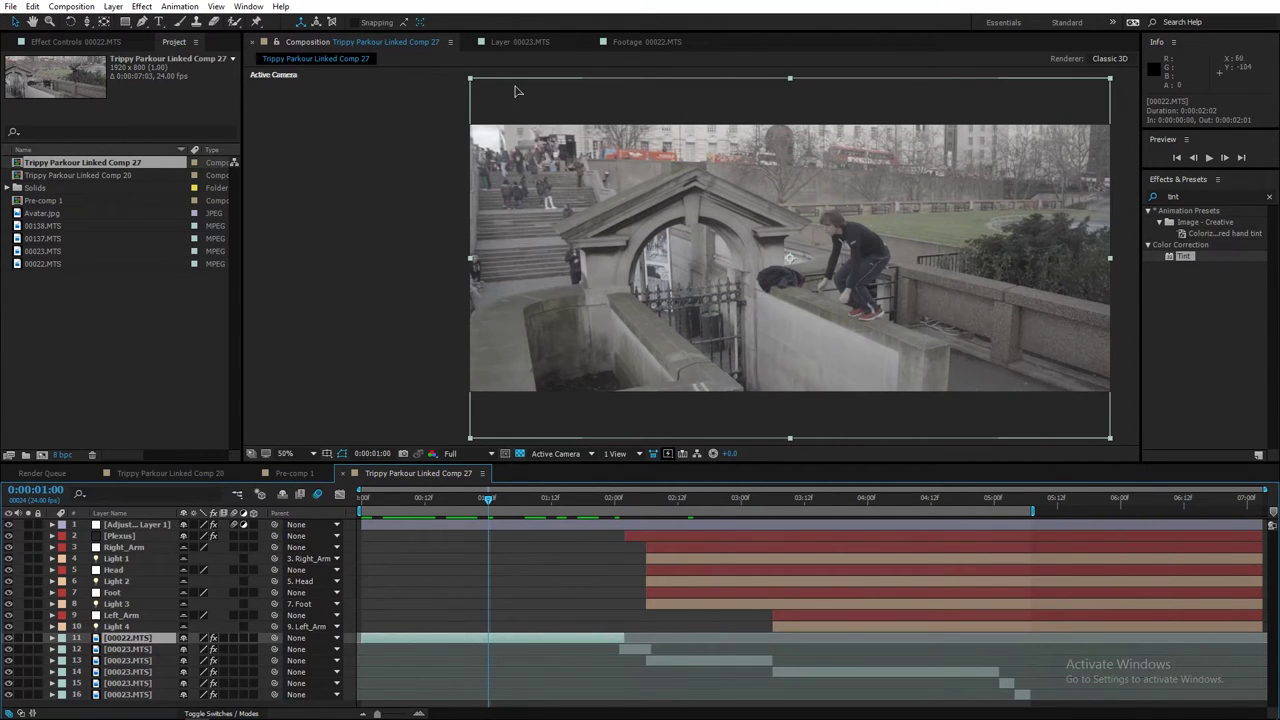
pyautogui.click(120, 42)
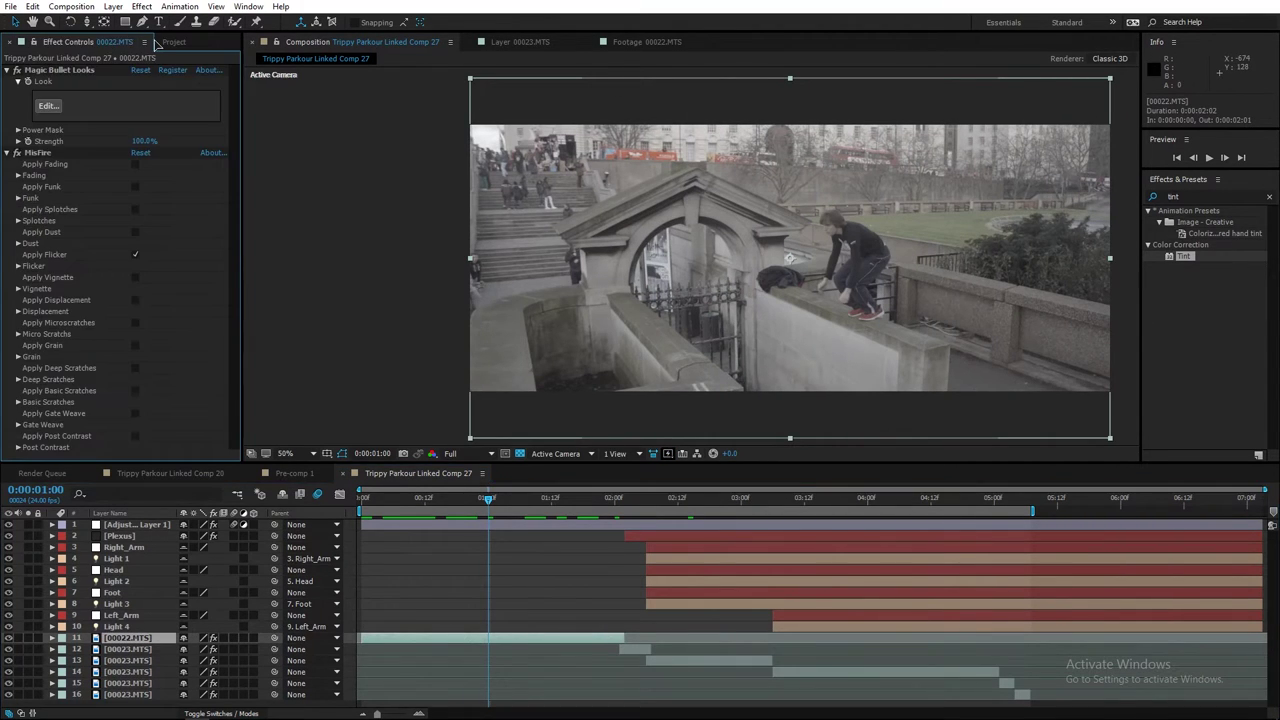
pyautogui.click(7, 71)
pyautogui.click(7, 81)
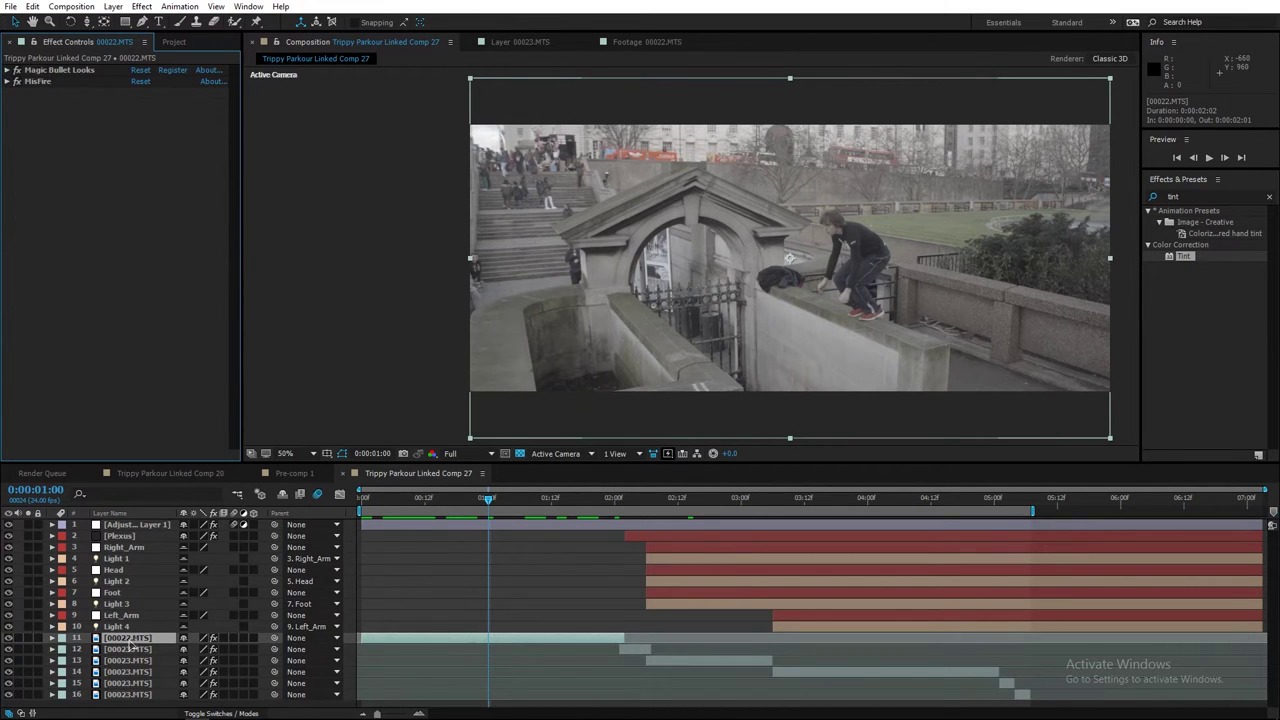
# Step: Show 00022.MTS's Scale keyframes (100%→120%→100%) and scrub through the zoom transition
pyautogui.press('s')
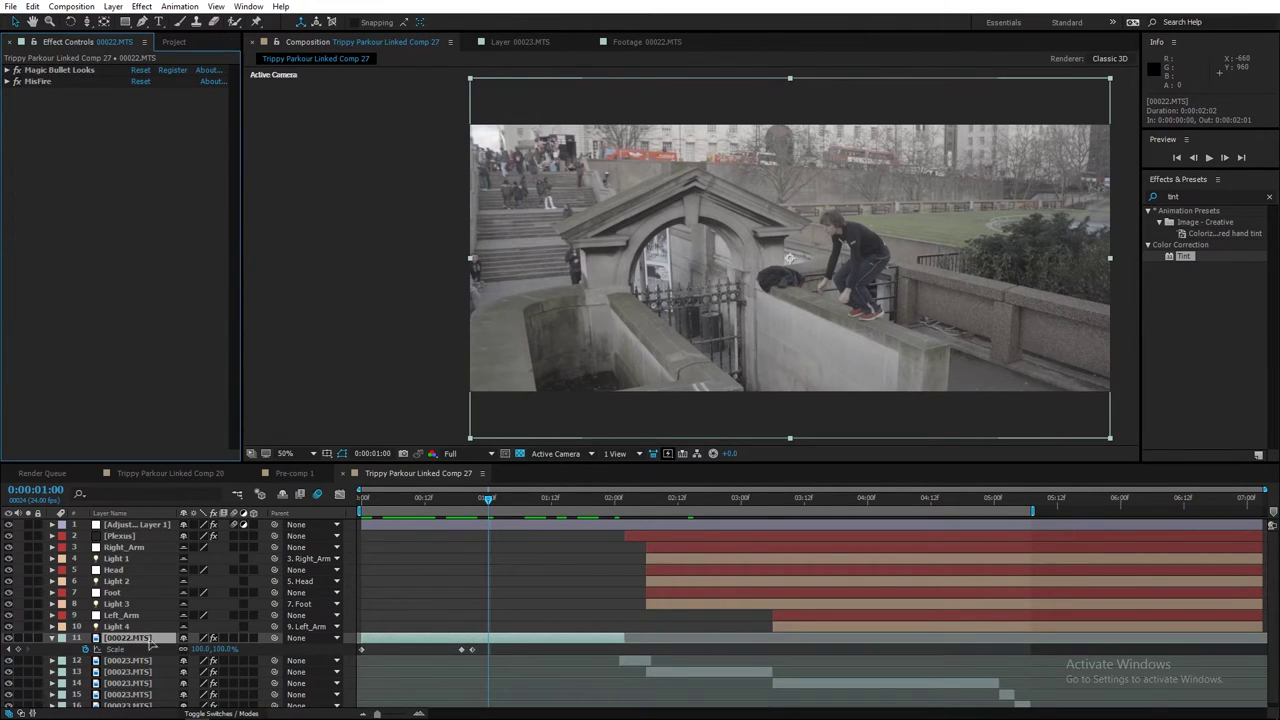
pyautogui.moveTo(393, 716); pyautogui.dragTo(397, 716)
pyautogui.press('j')
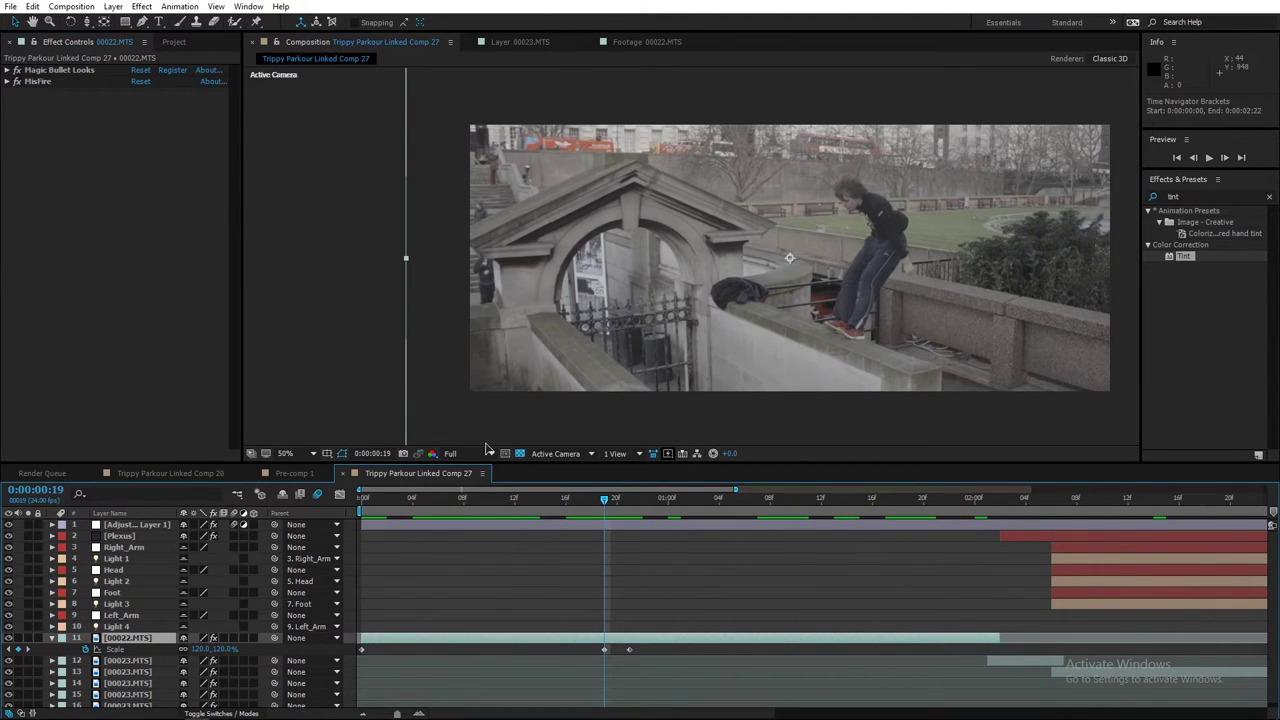
pyautogui.moveTo(460, 503); pyautogui.dragTo(591, 503)
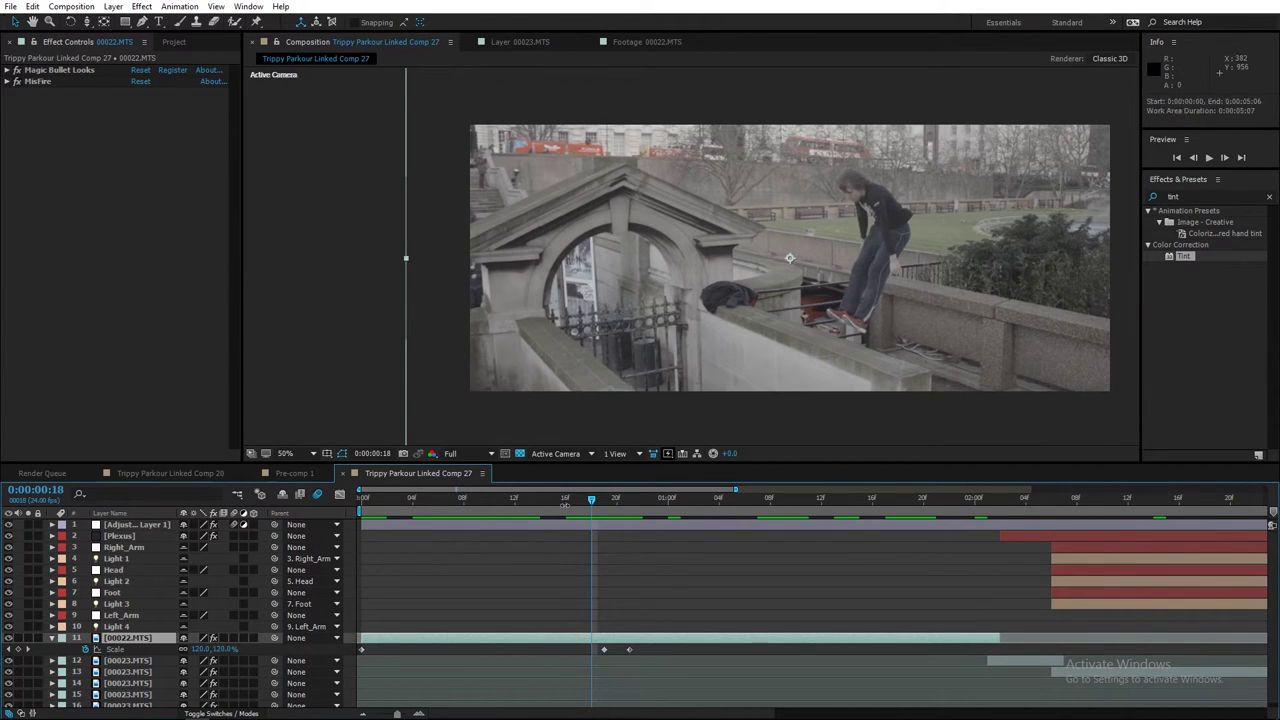
pyautogui.moveTo(570, 505); pyautogui.dragTo(582, 530)
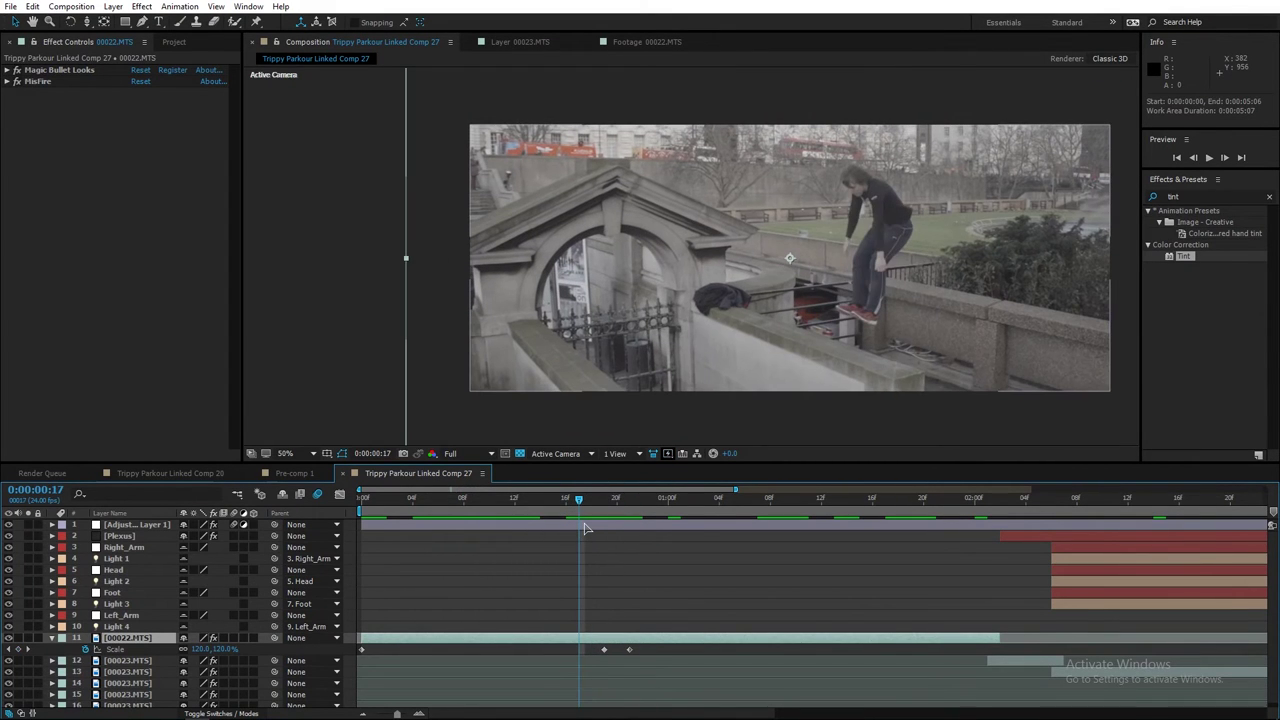
pyautogui.moveTo(579, 503); pyautogui.dragTo(656, 534)
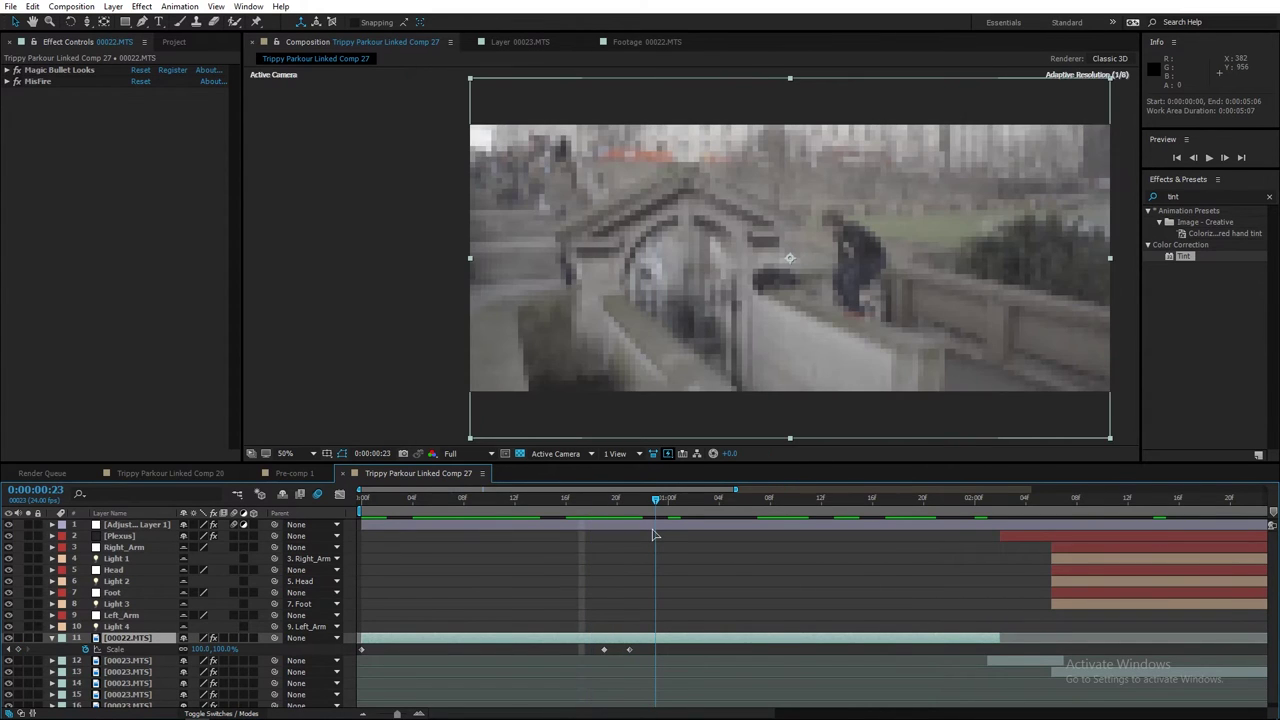
pyautogui.click(848, 497)
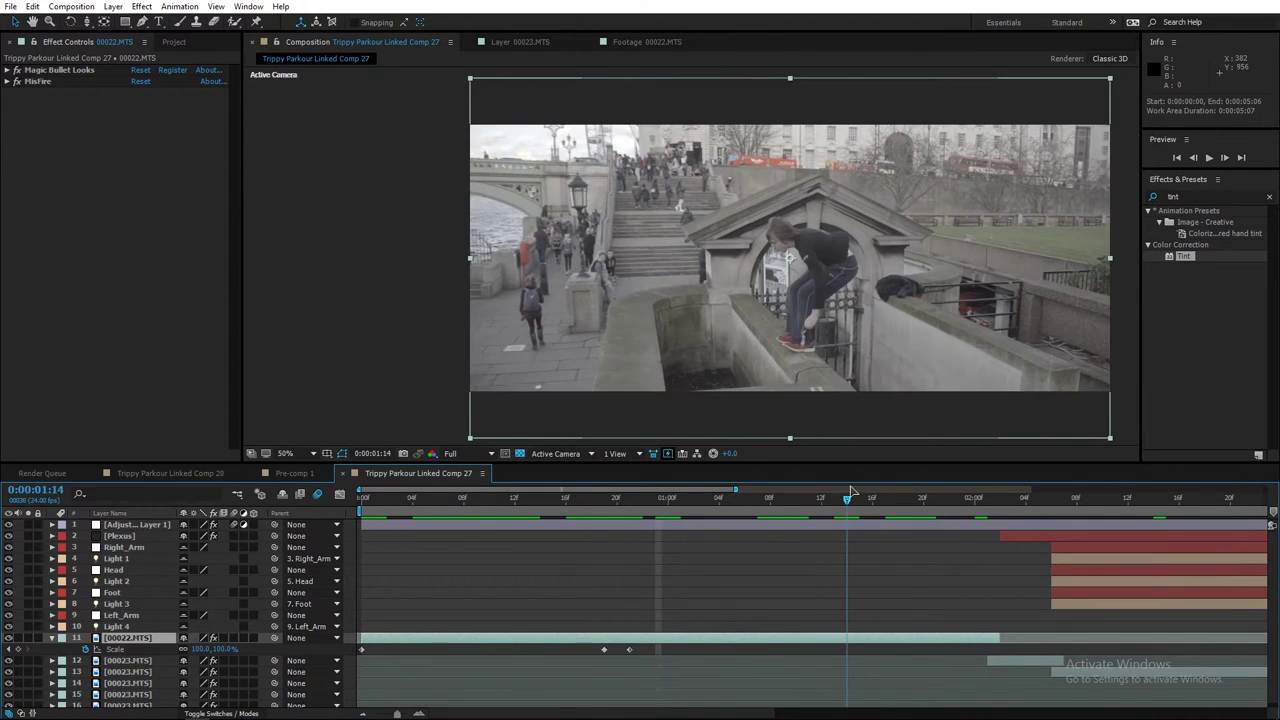
pyautogui.moveTo(850, 490); pyautogui.dragTo(1037, 499)
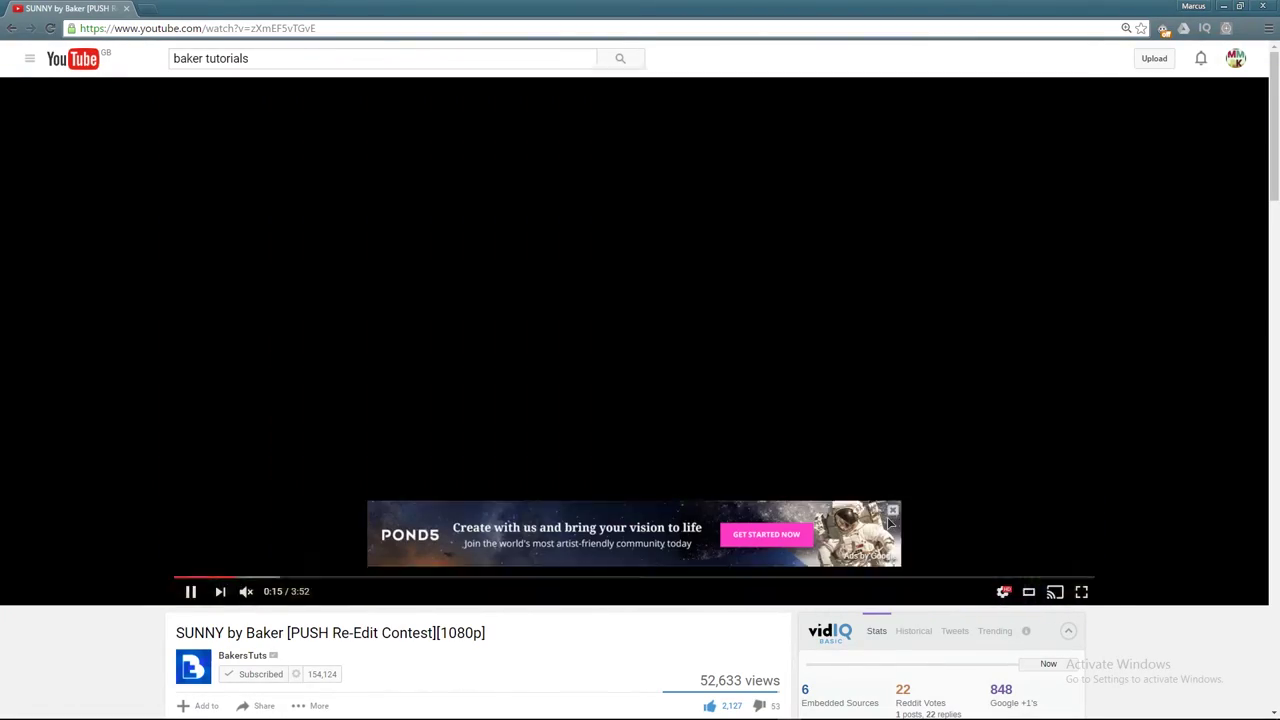
# Step: Close the ad, skip around the SUNNY video, pause it and go back to the BakersTuts channel
pyautogui.click(892, 511)
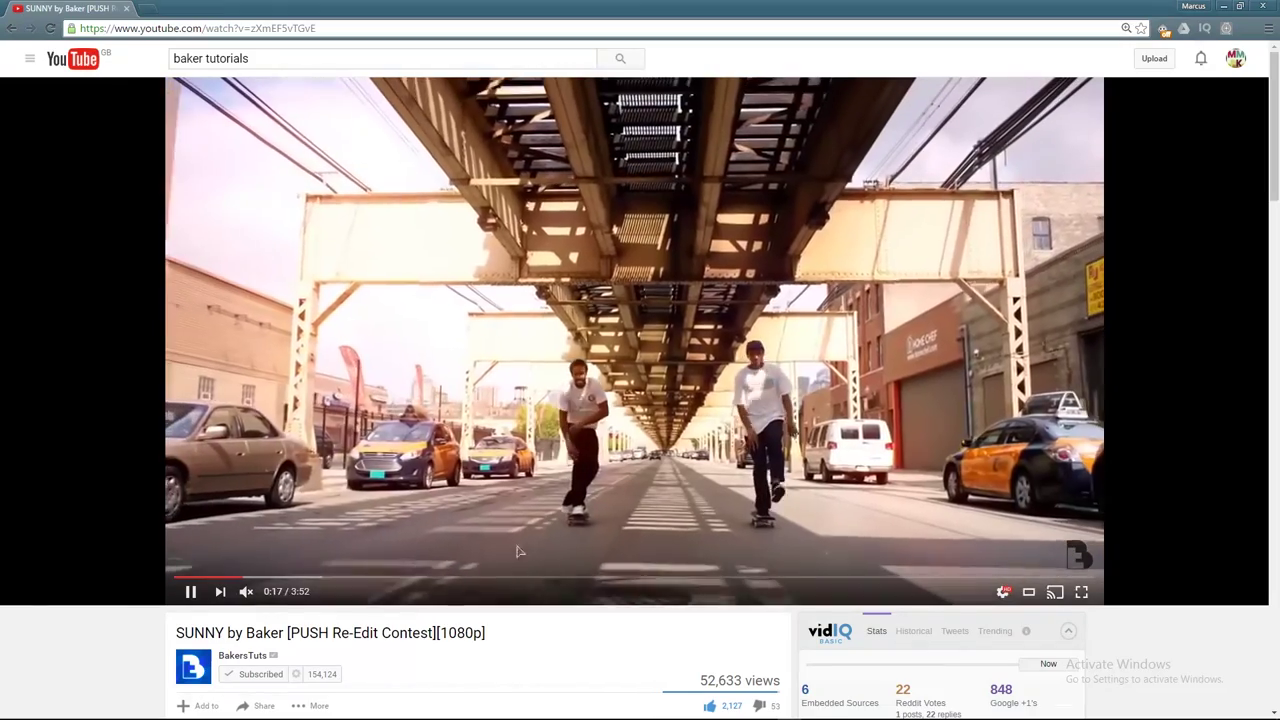
pyautogui.click(229, 577)
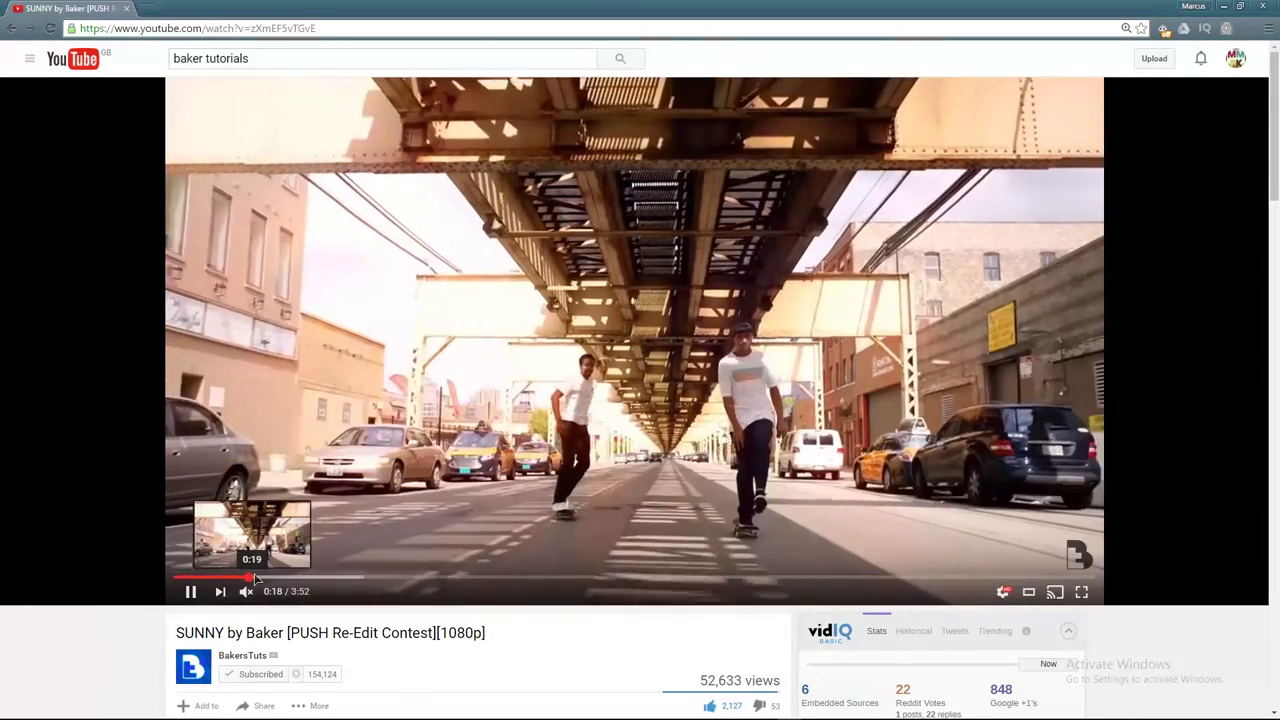
pyautogui.click(262, 578)
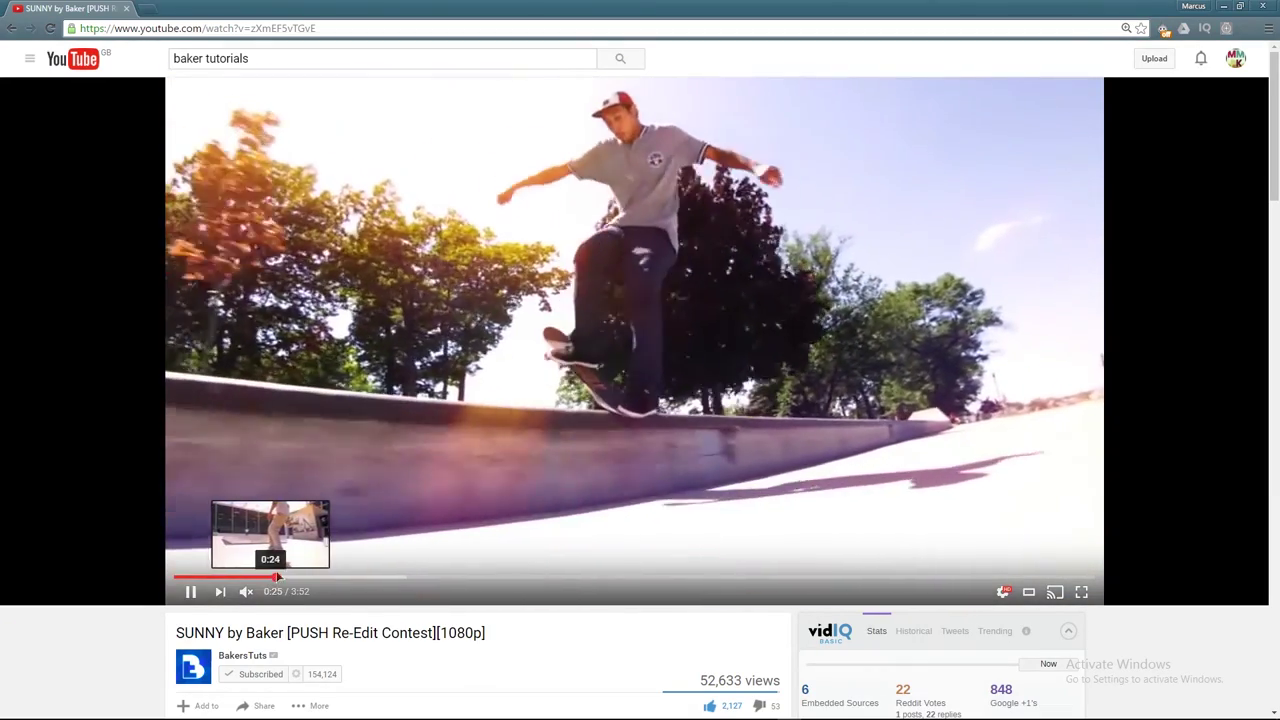
pyautogui.click(303, 457)
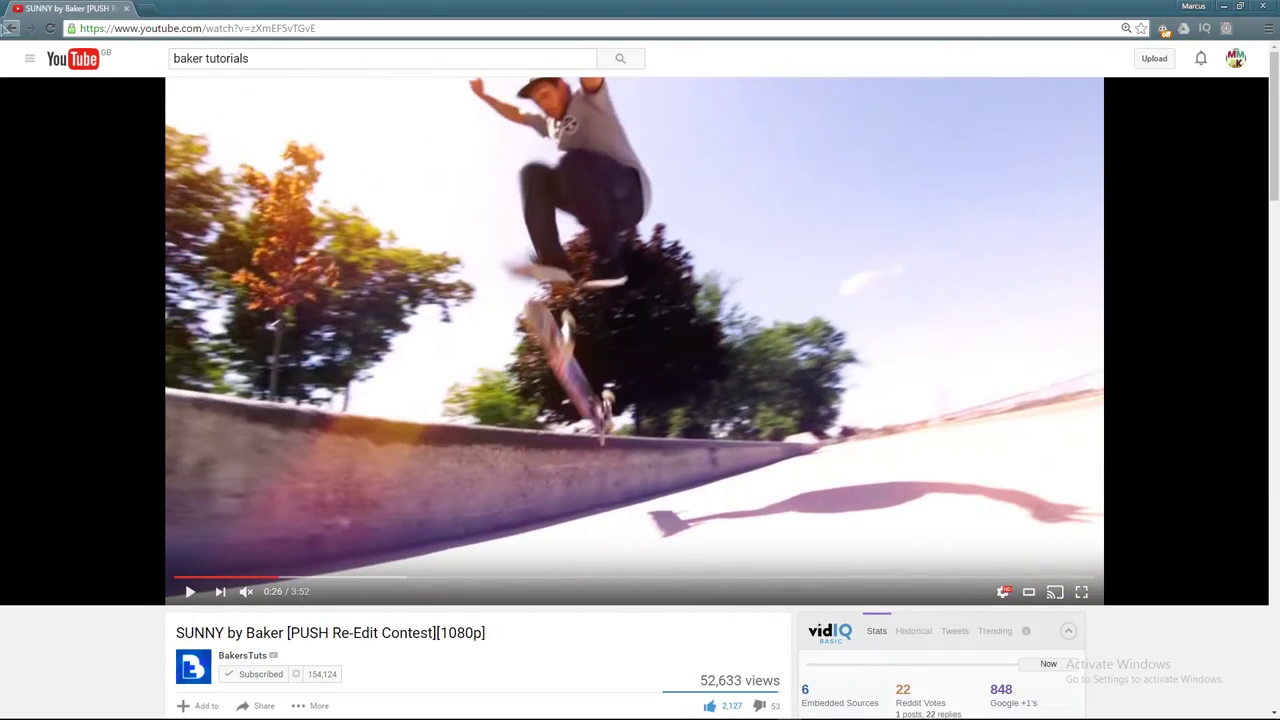
pyautogui.click(10, 28)
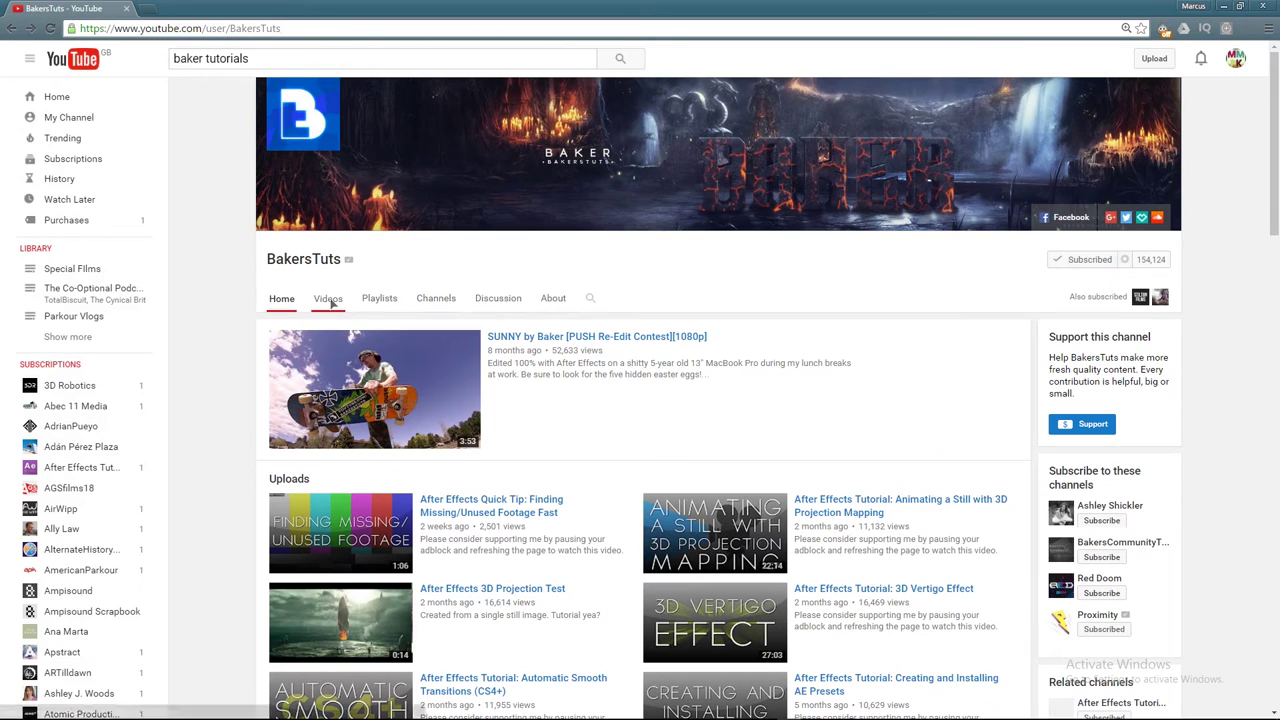
# Step: Open 'Automatic Smooth Transitions (CS6+)' from the channel's Videos list and expand its full description
pyautogui.click(329, 298)
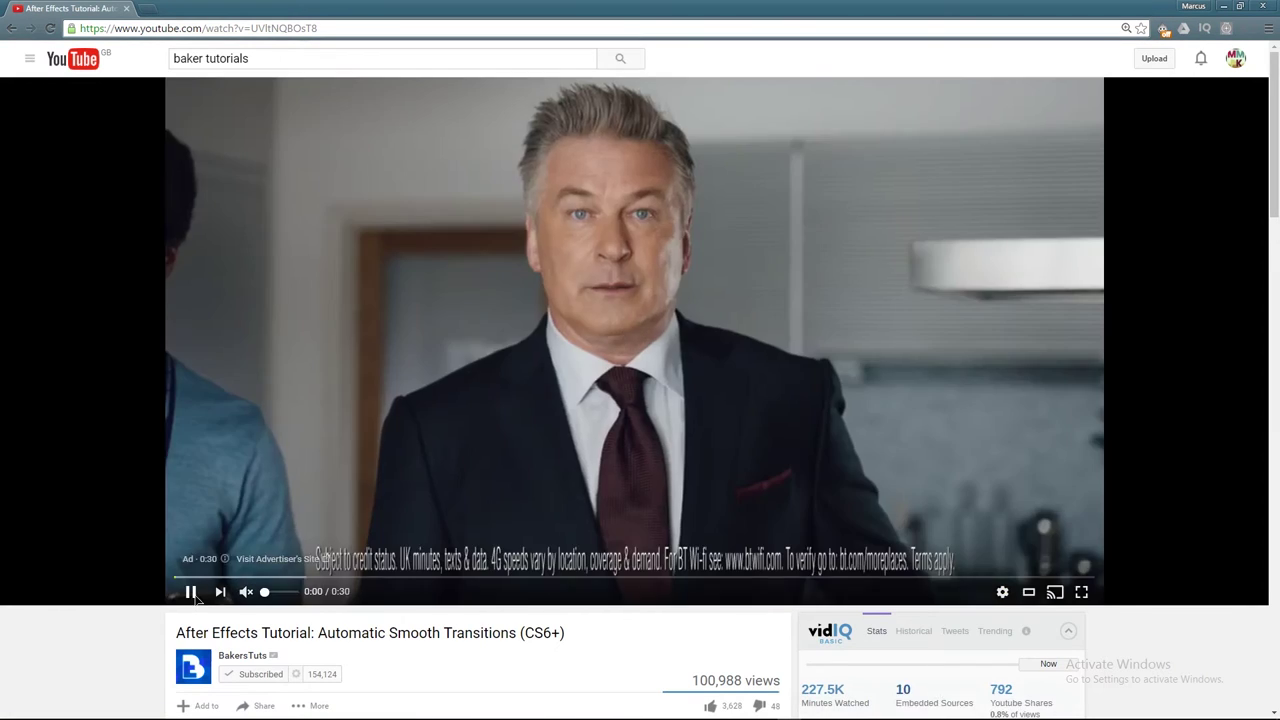
pyautogui.scroll(-5, 193, 600)
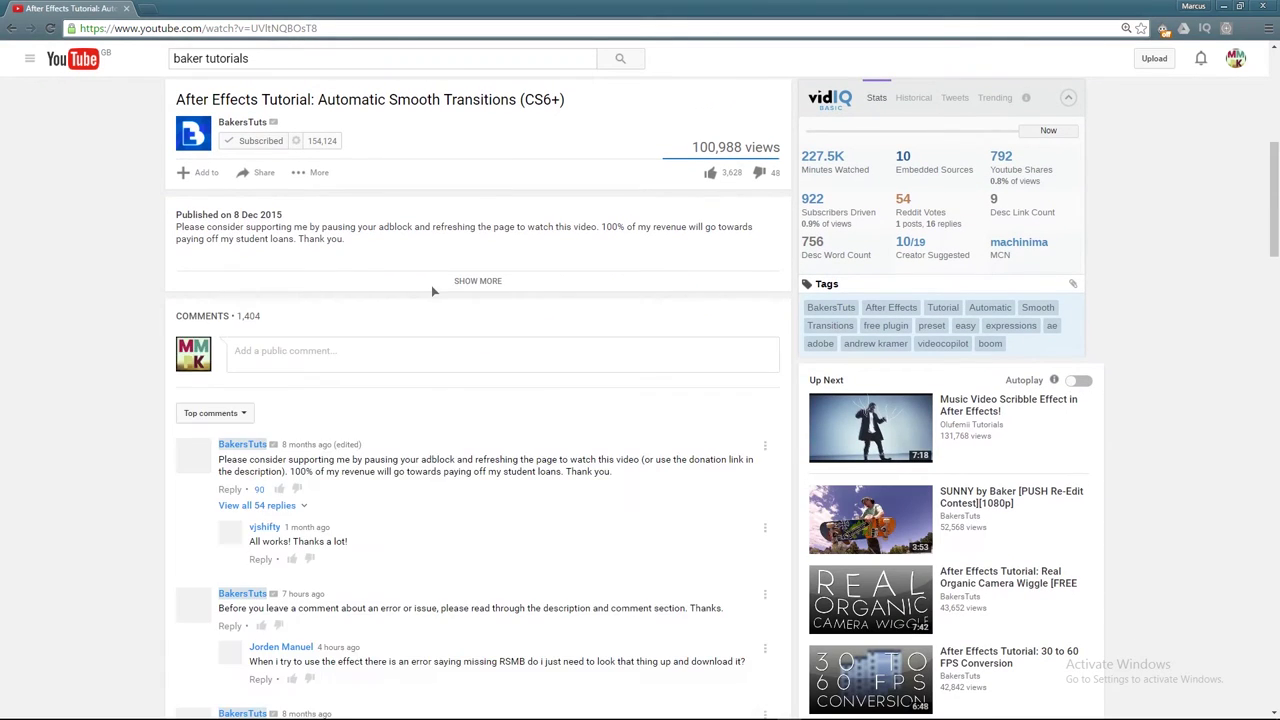
pyautogui.click(431, 281)
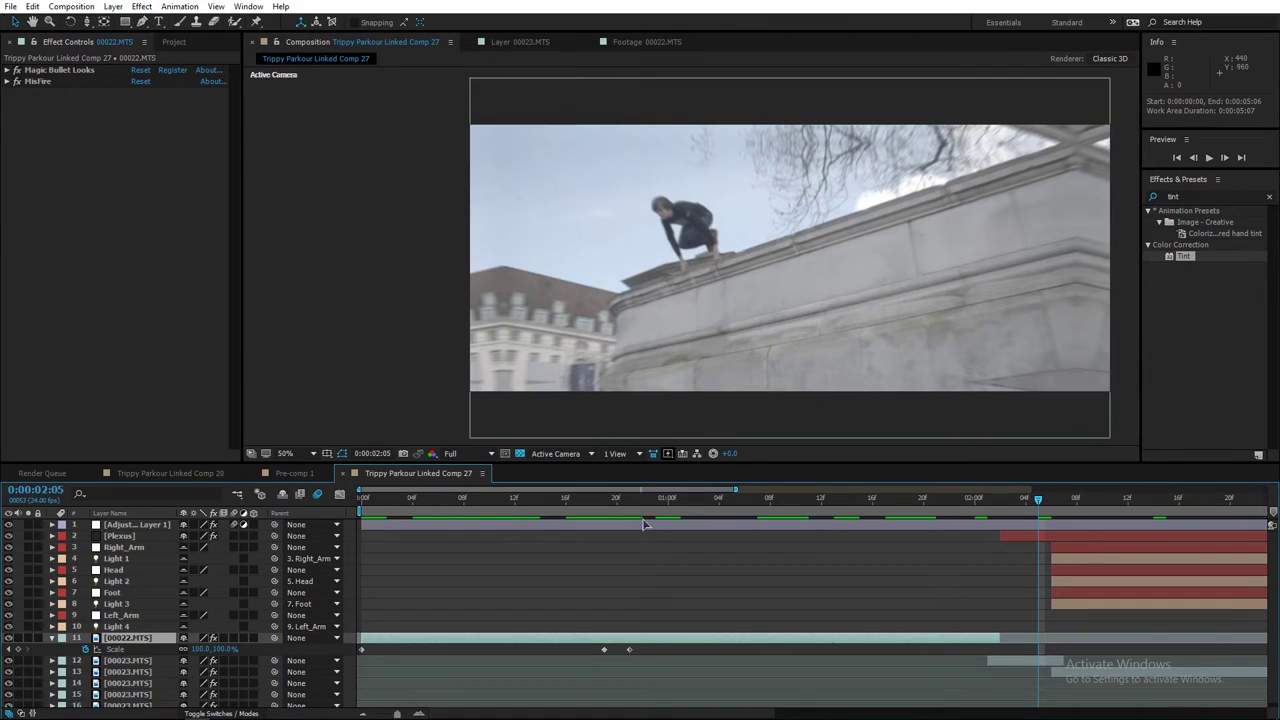
# Step: Select Adjustment Layer 1, checking the new-layer menu without adding anything
pyautogui.click(1005, 527)
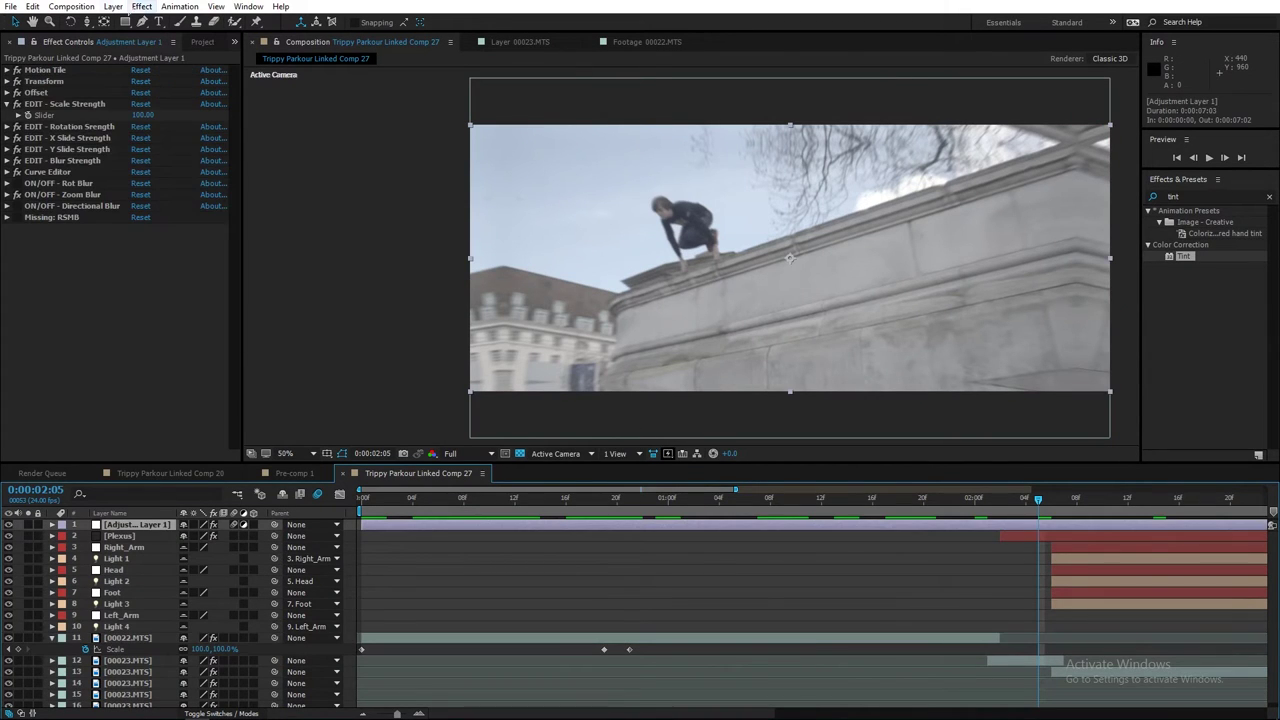
pyautogui.click(113, 6)
pyautogui.moveTo(130, 21)
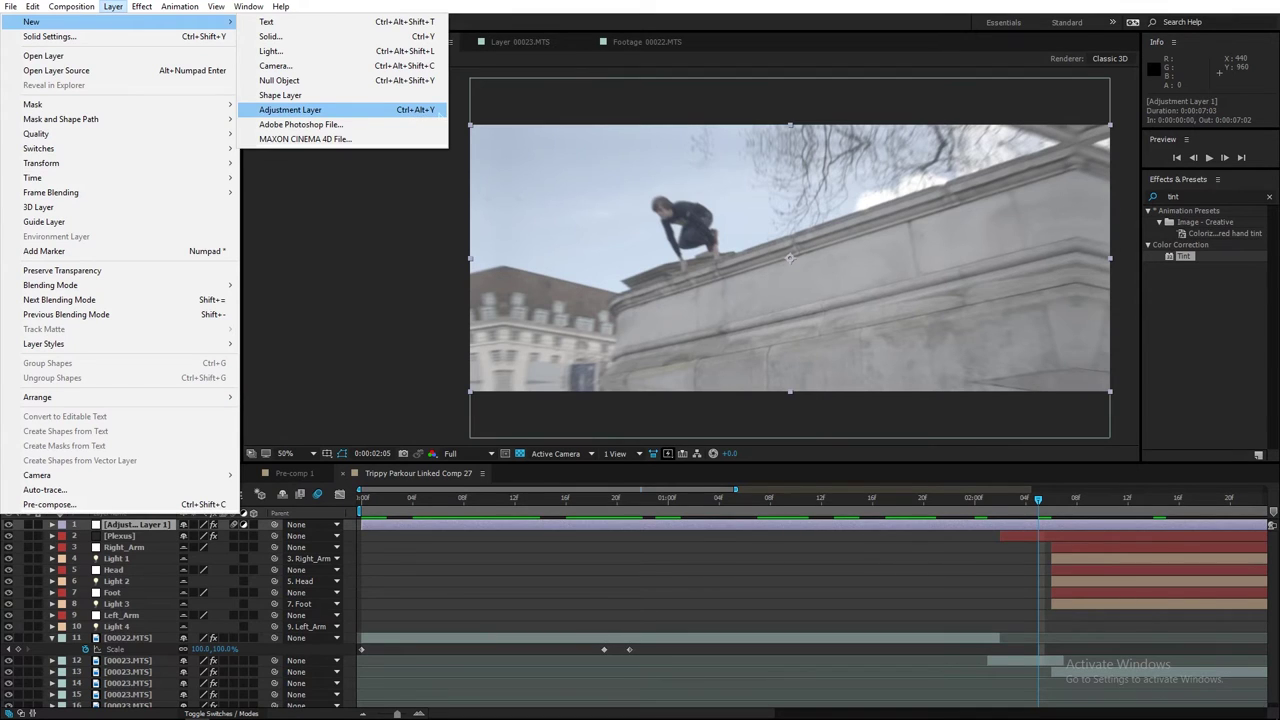
pyautogui.click(1160, 275)
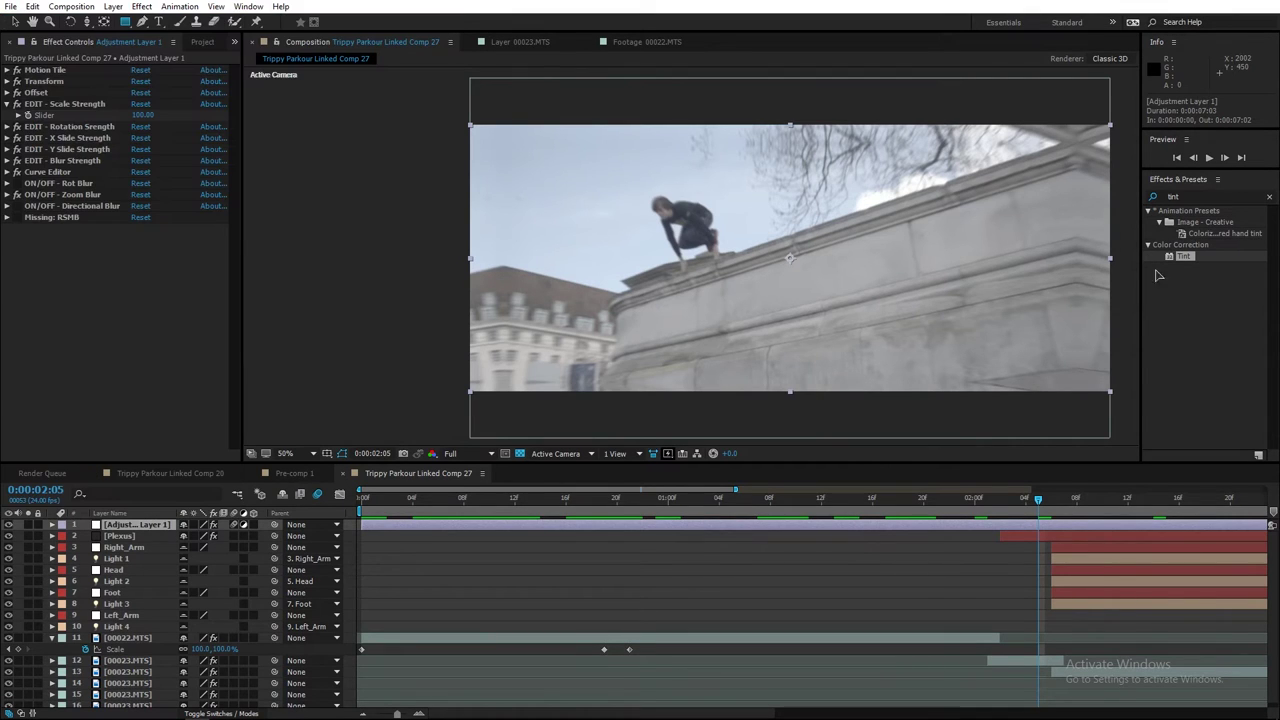
# Step: Search 'baker' in Effects & Presets, apply BakerEasyTransition, and reveal the layer's effects
pyautogui.click(1269, 197)
pyautogui.write('baker')
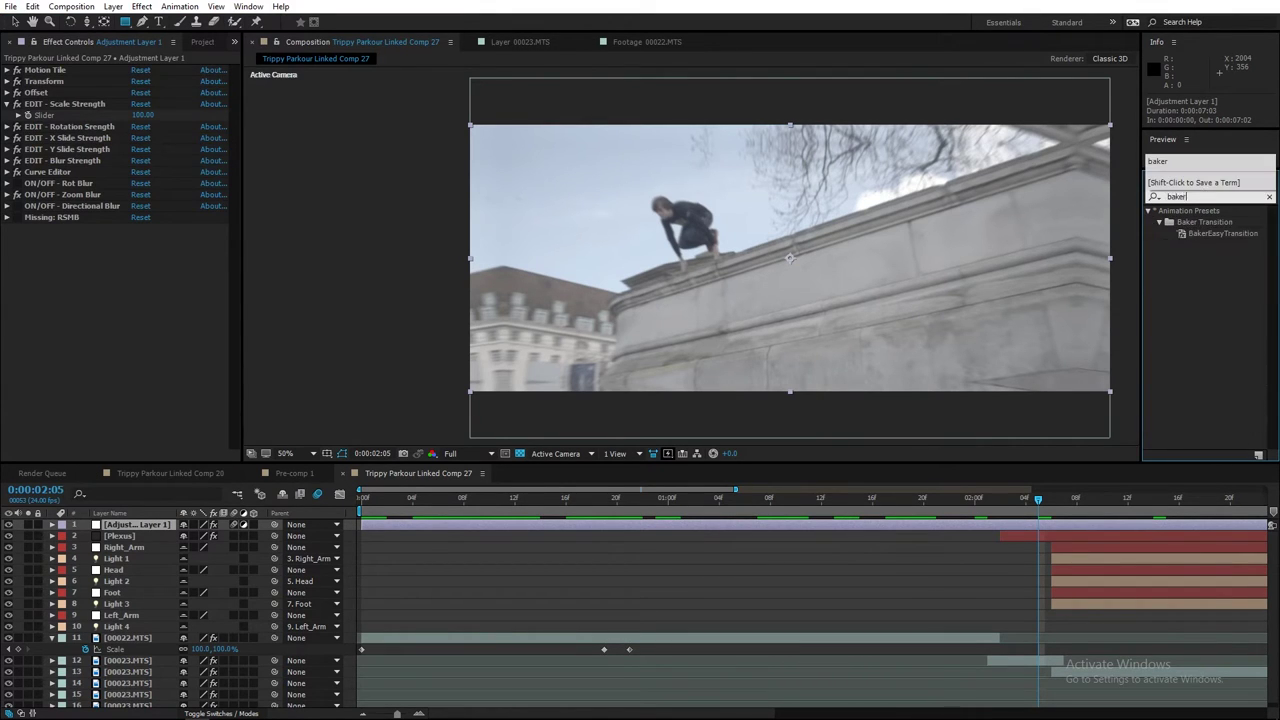
pyautogui.doubleClick(1208, 234)
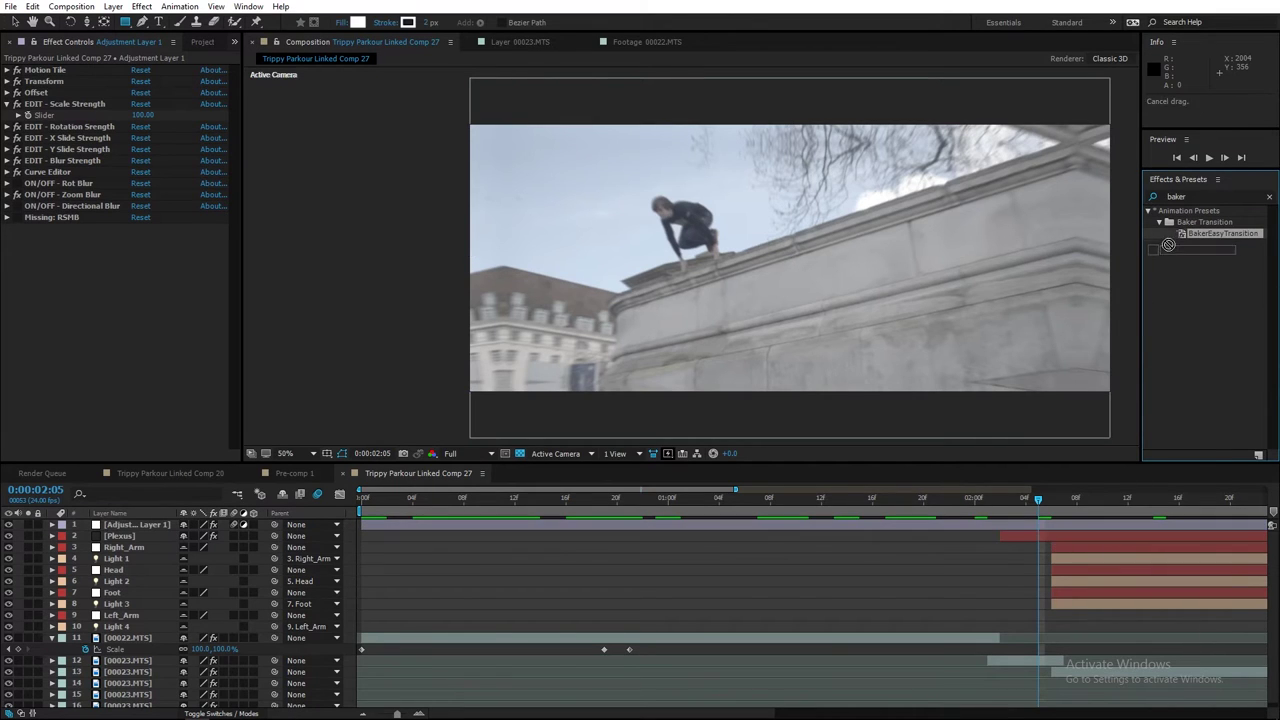
pyautogui.click(53, 525)
# Step: Select all Curve Editor Slider keyframes and enlarge the timeline to show more layers
pyautogui.click(120, 639)
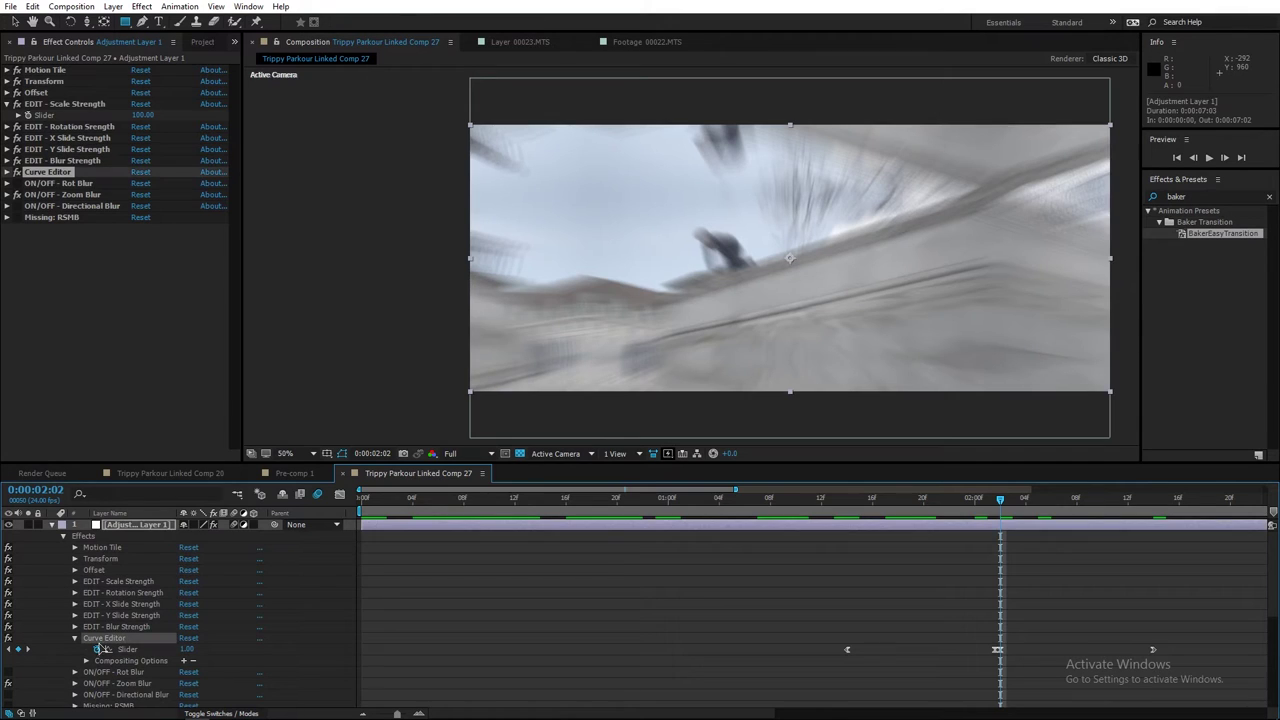
pyautogui.moveTo(810, 622); pyautogui.dragTo(1226, 663)
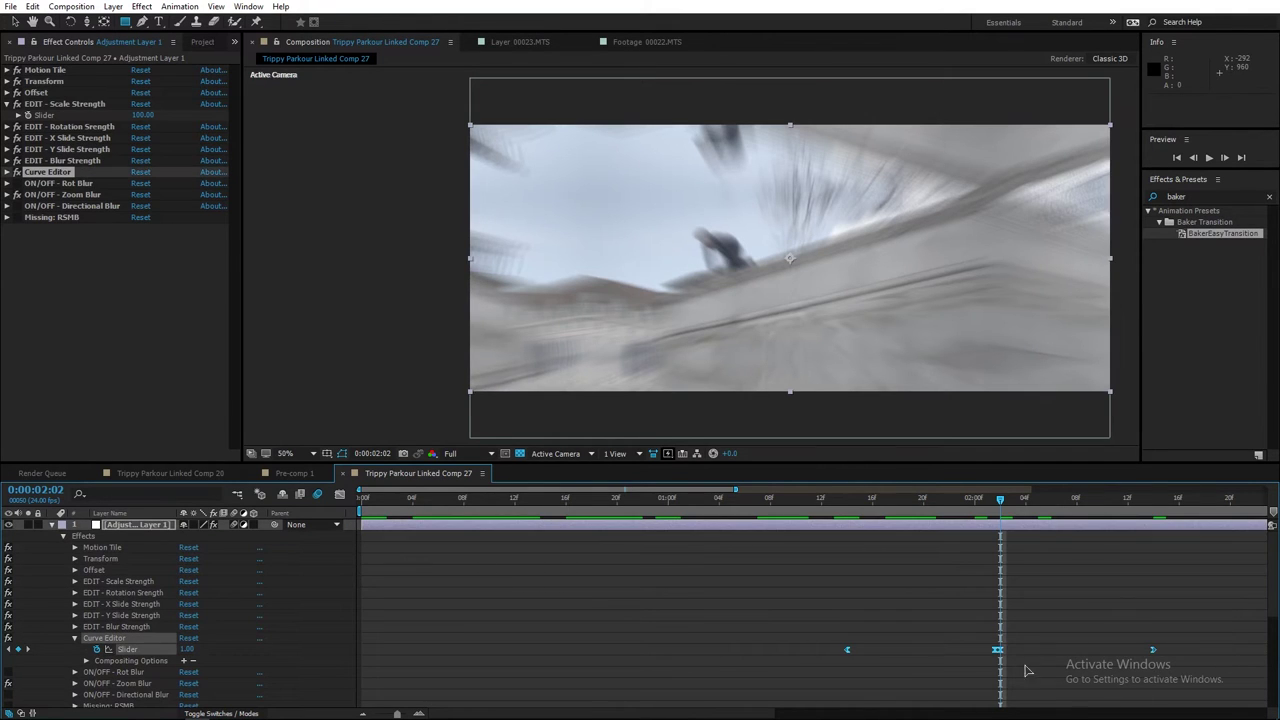
pyautogui.moveTo(848, 655)
pyautogui.mouseDown()
pyautogui.moveTo(826, 654)
pyautogui.moveTo(849, 651)
pyautogui.mouseUp()
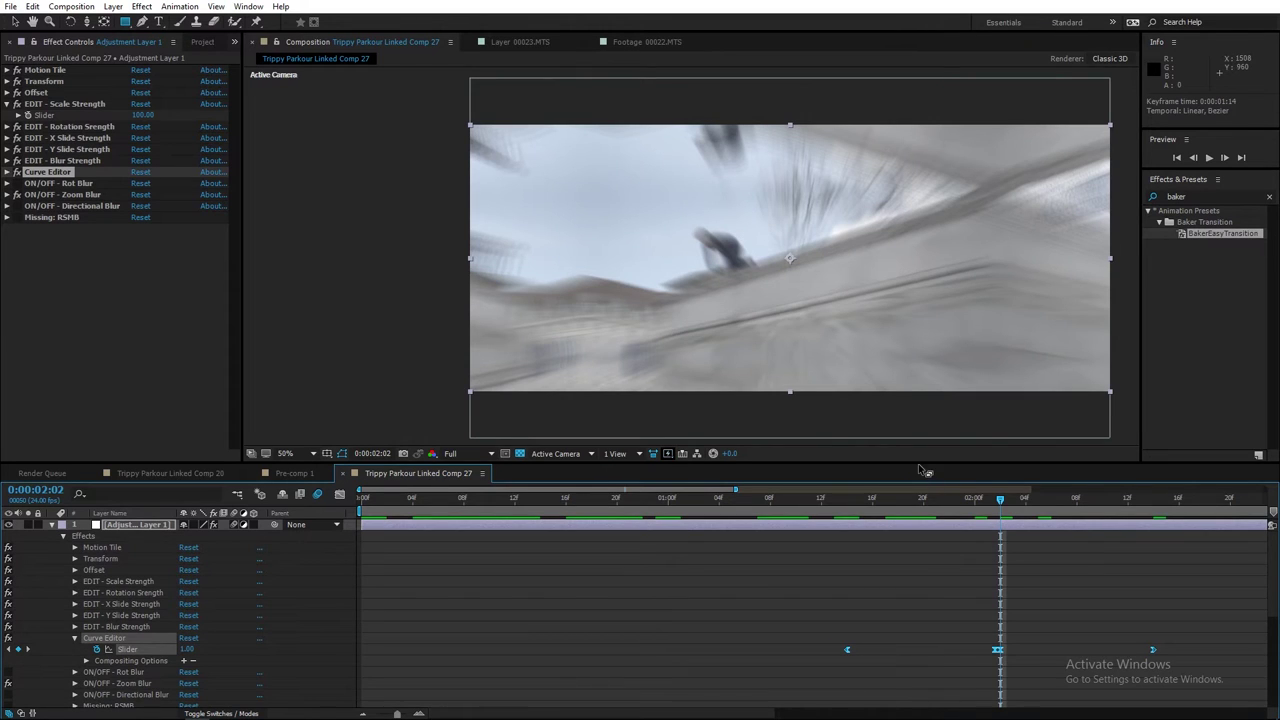
pyautogui.moveTo(916, 463); pyautogui.dragTo(903, 311)
# Step: Preview the 00022.MTS footage leading into the cut
pyautogui.click(989, 345)
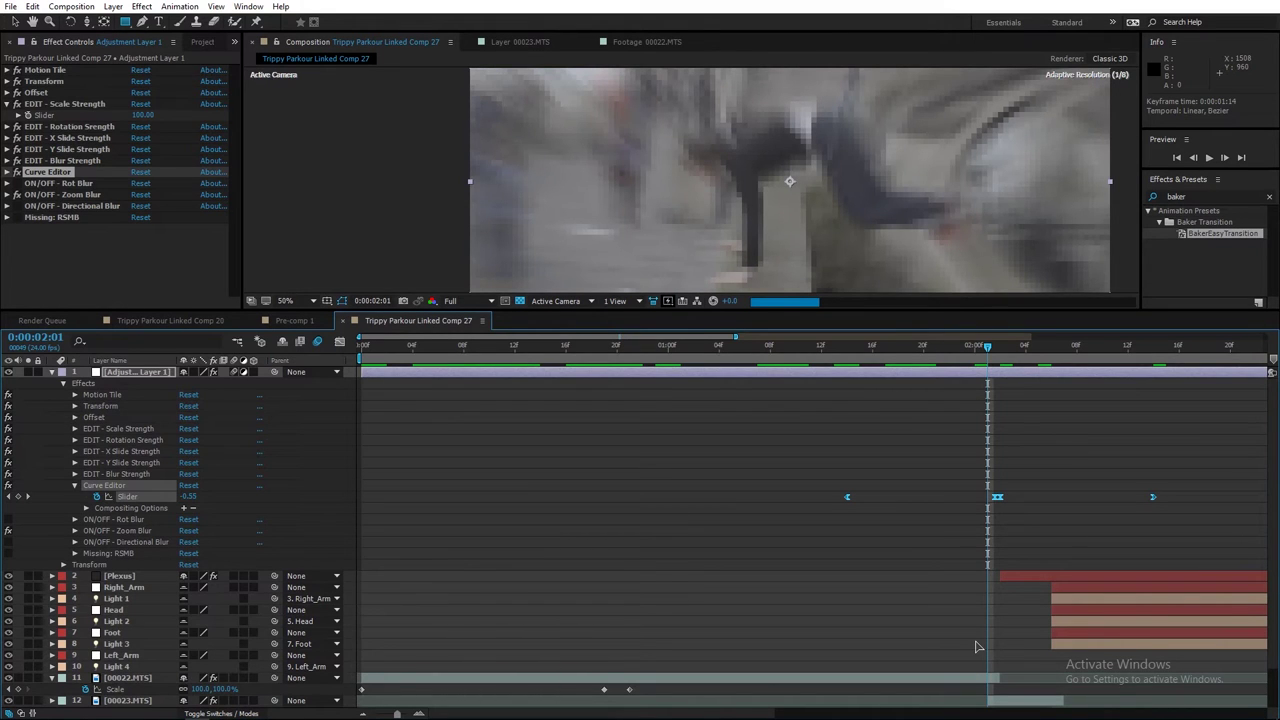
pyautogui.click(397, 679)
pyautogui.click(578, 345)
pyautogui.press('space')
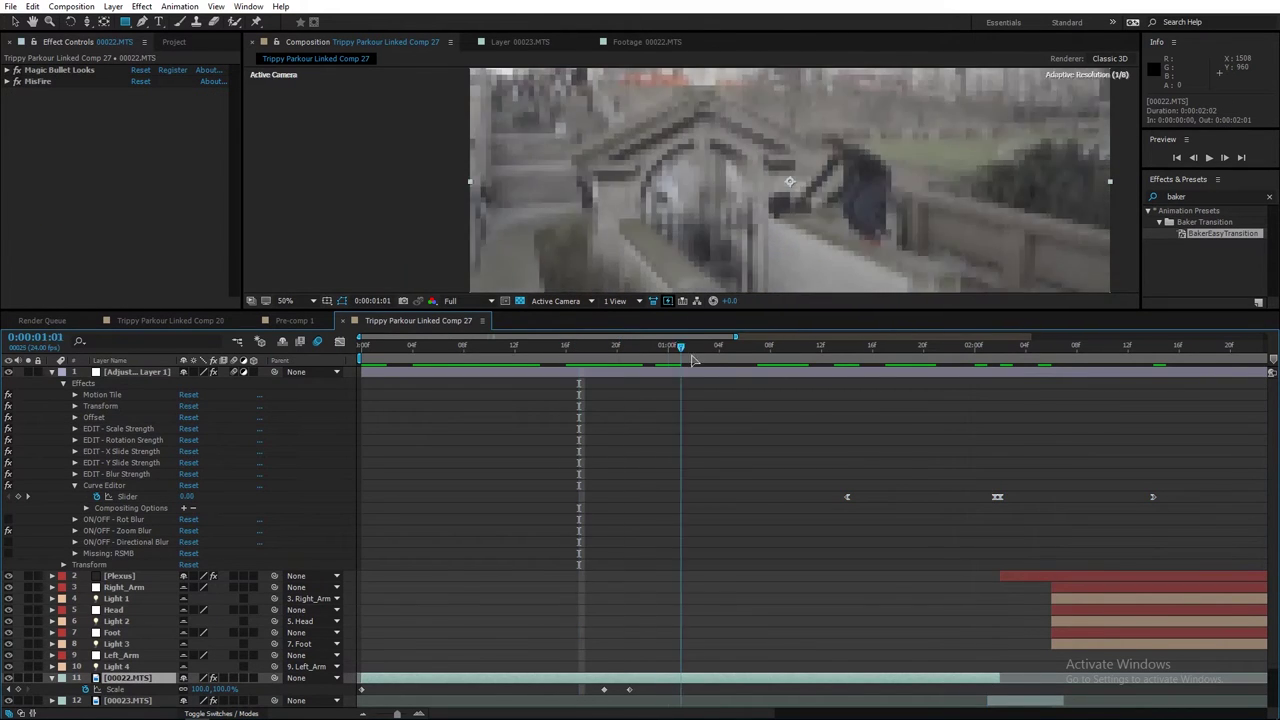
pyautogui.press('space')
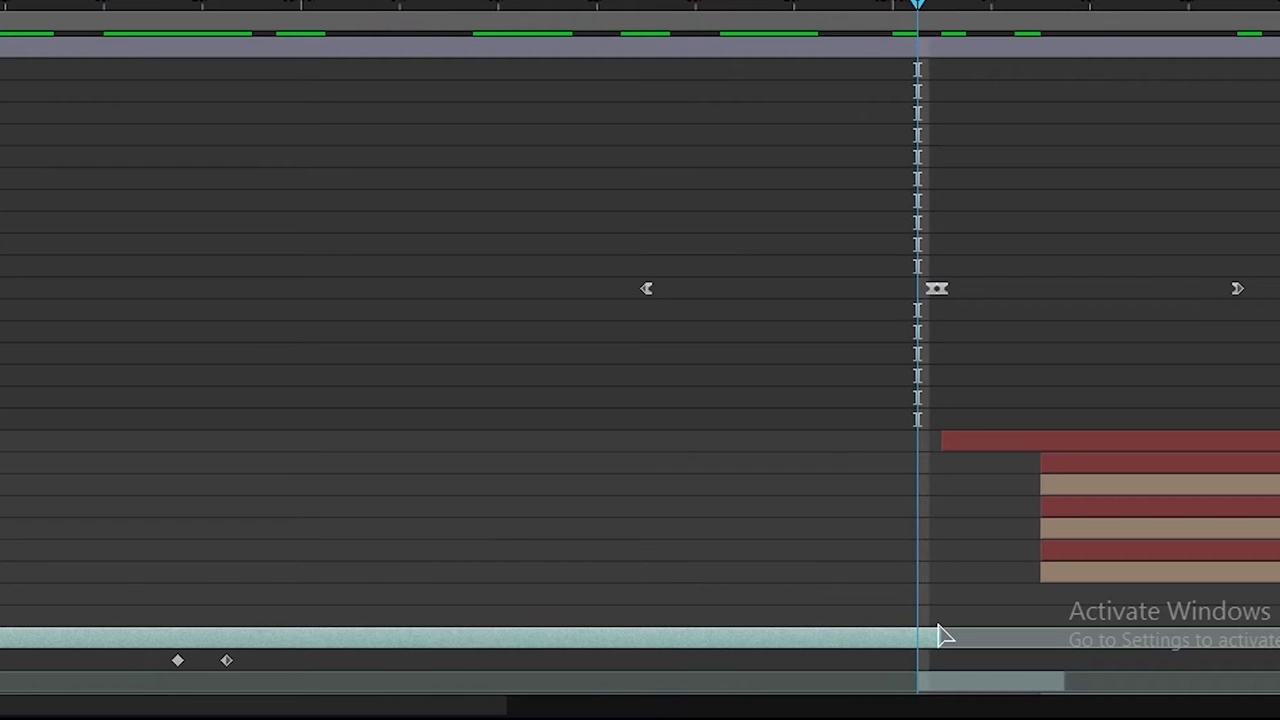
# Step: Move the transition keyframes onto the 00023.MTS start at 0:00:02:02
pyautogui.click(930, 686)
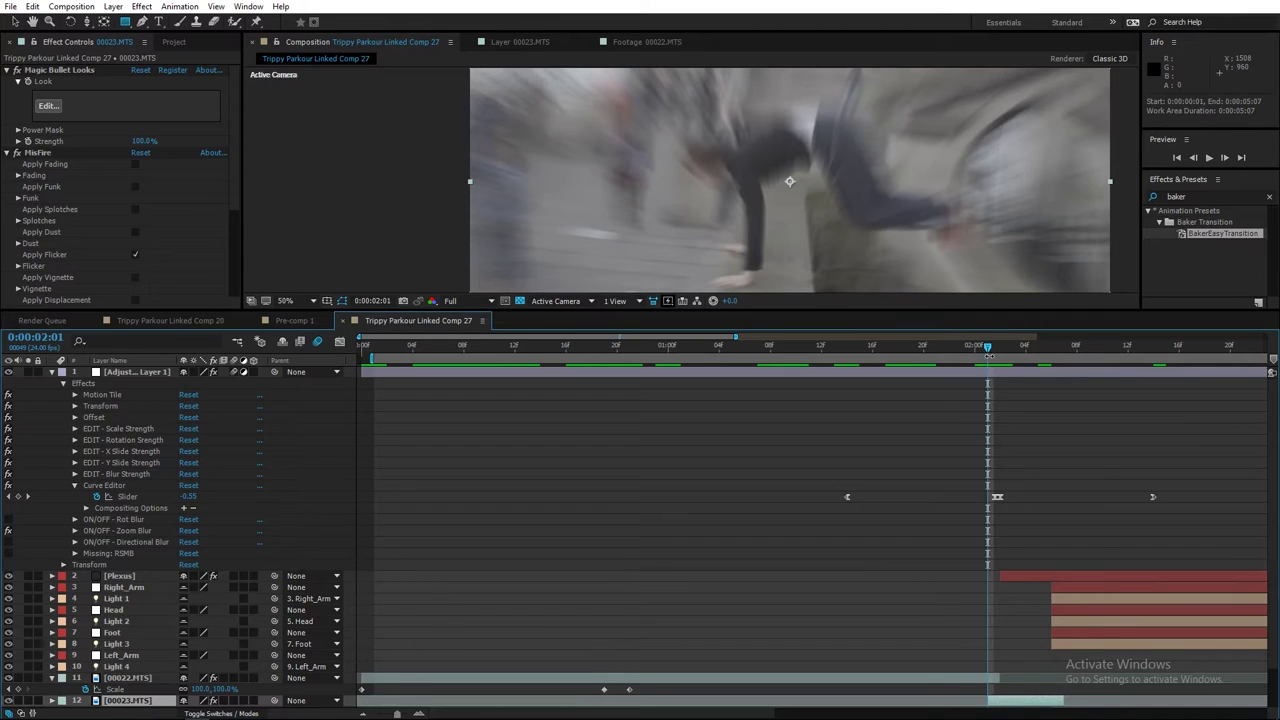
pyautogui.click(946, 7)
pyautogui.moveTo(1006, 358); pyautogui.dragTo(1008, 360)
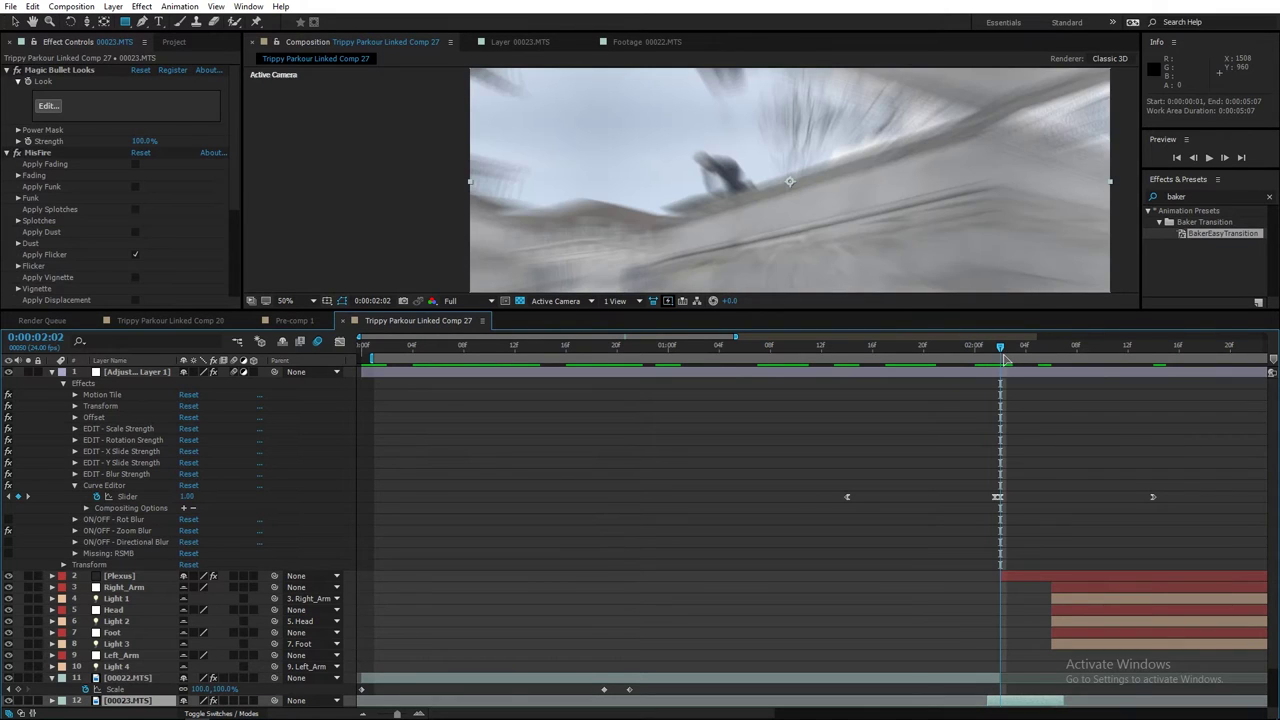
pyautogui.click(998, 497)
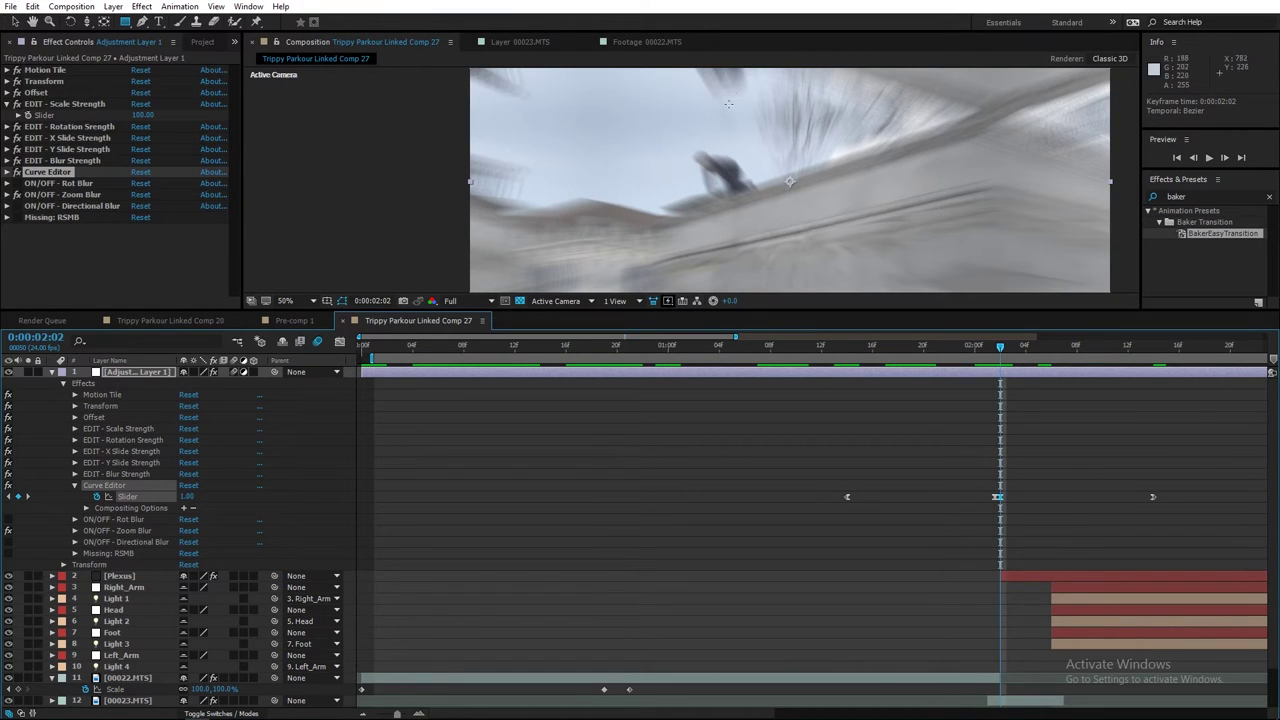
# Step: Preview the transition, then set the Scale Strength Slider to -100
pyautogui.press('space')
pyautogui.press('space')
pyautogui.click(141, 116)
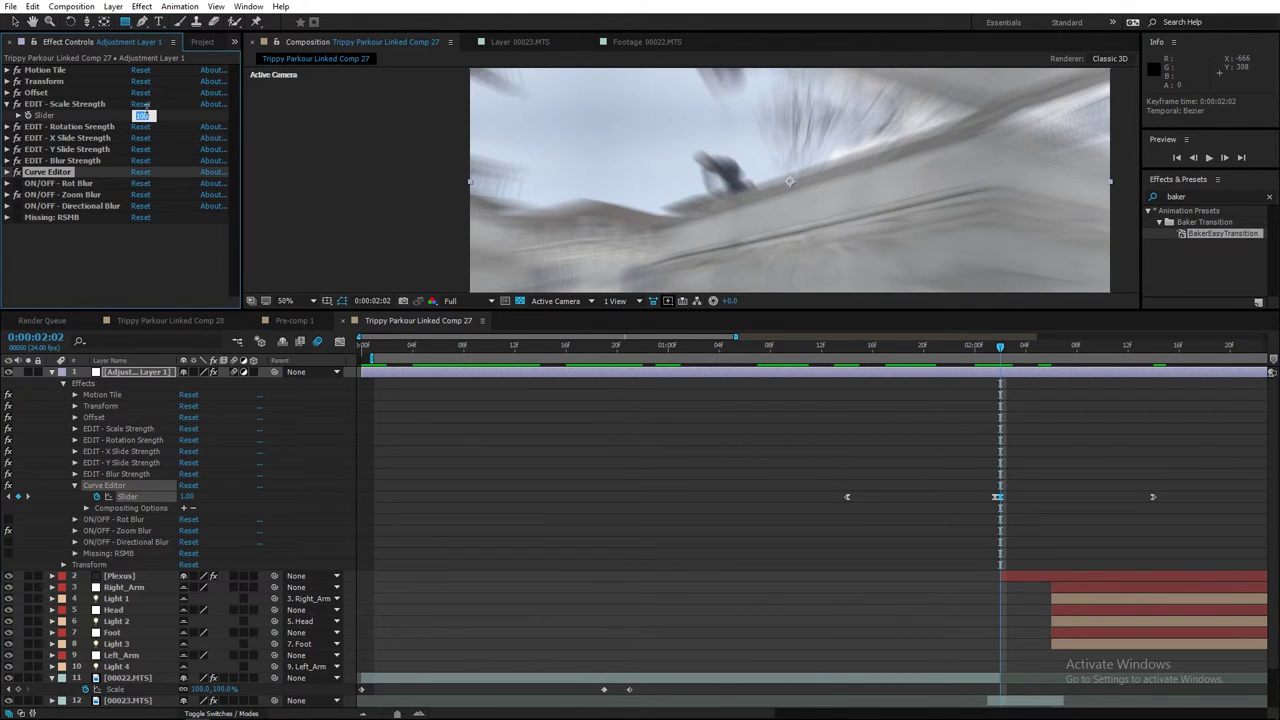
pyautogui.write('-100')
pyautogui.press('Return')
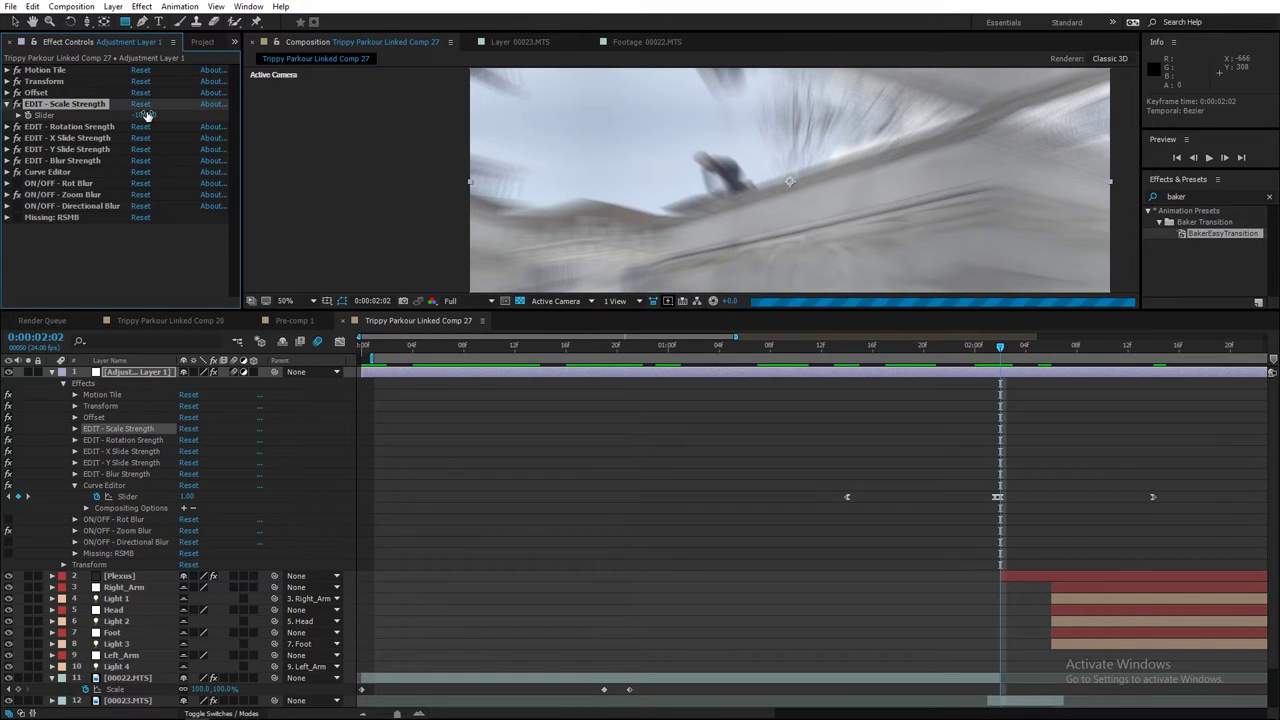
# Step: Scrub from 0:00:01:09 through the transition to check the -100 result
pyautogui.click(783, 345)
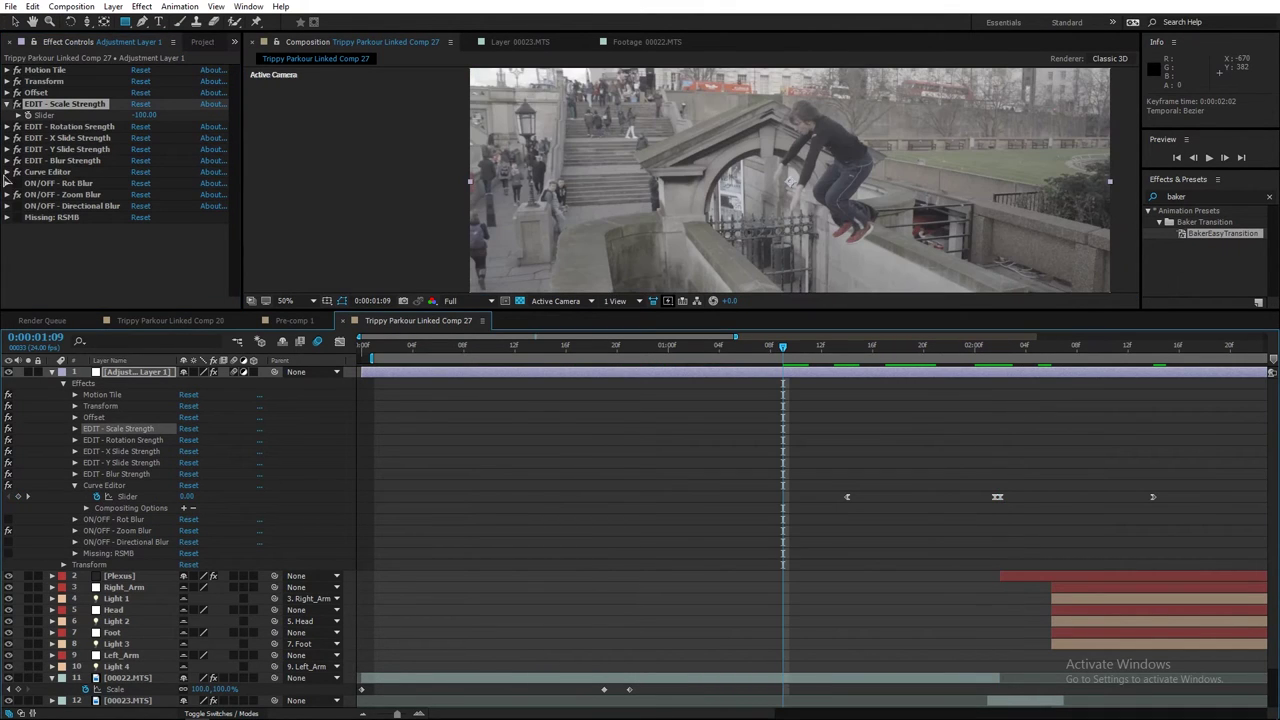
pyautogui.moveTo(783, 350); pyautogui.dragTo(1100, 355)
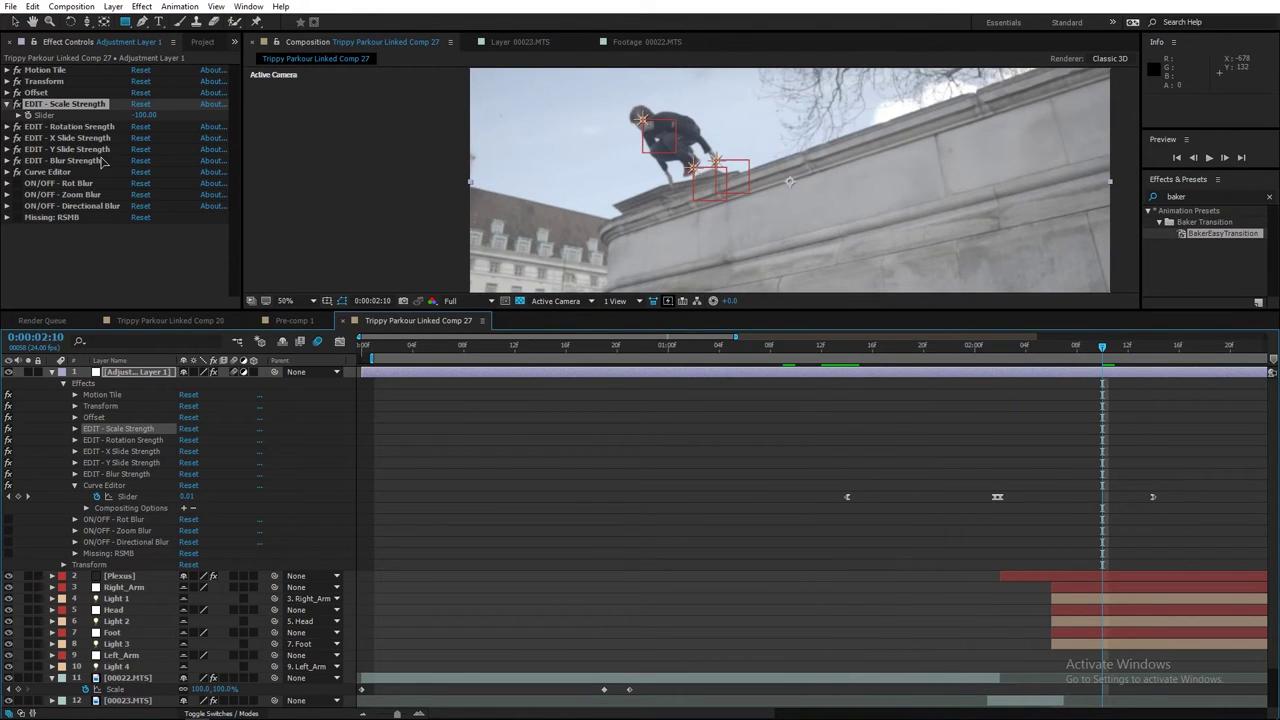
pyautogui.click(861, 351)
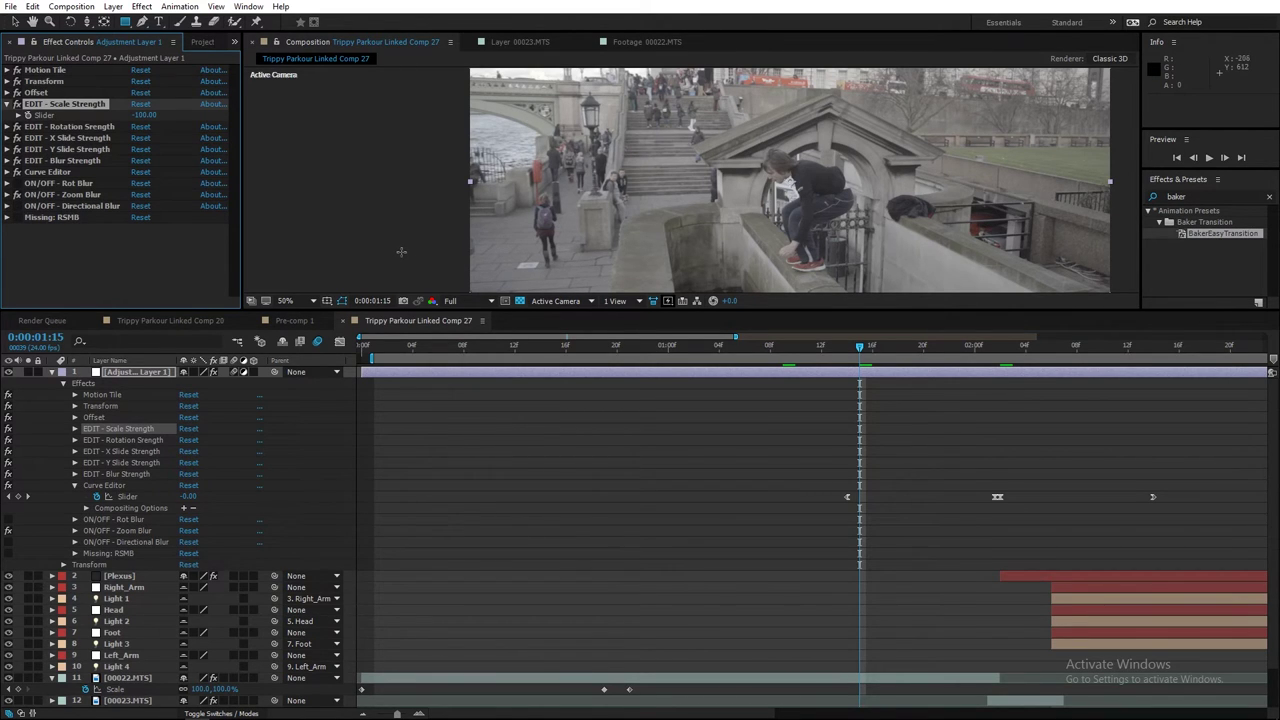
# Step: At the next keyframe, try a Scale Strength of 300 and scrub through the transition
pyautogui.press('k')
pyautogui.click(146, 116)
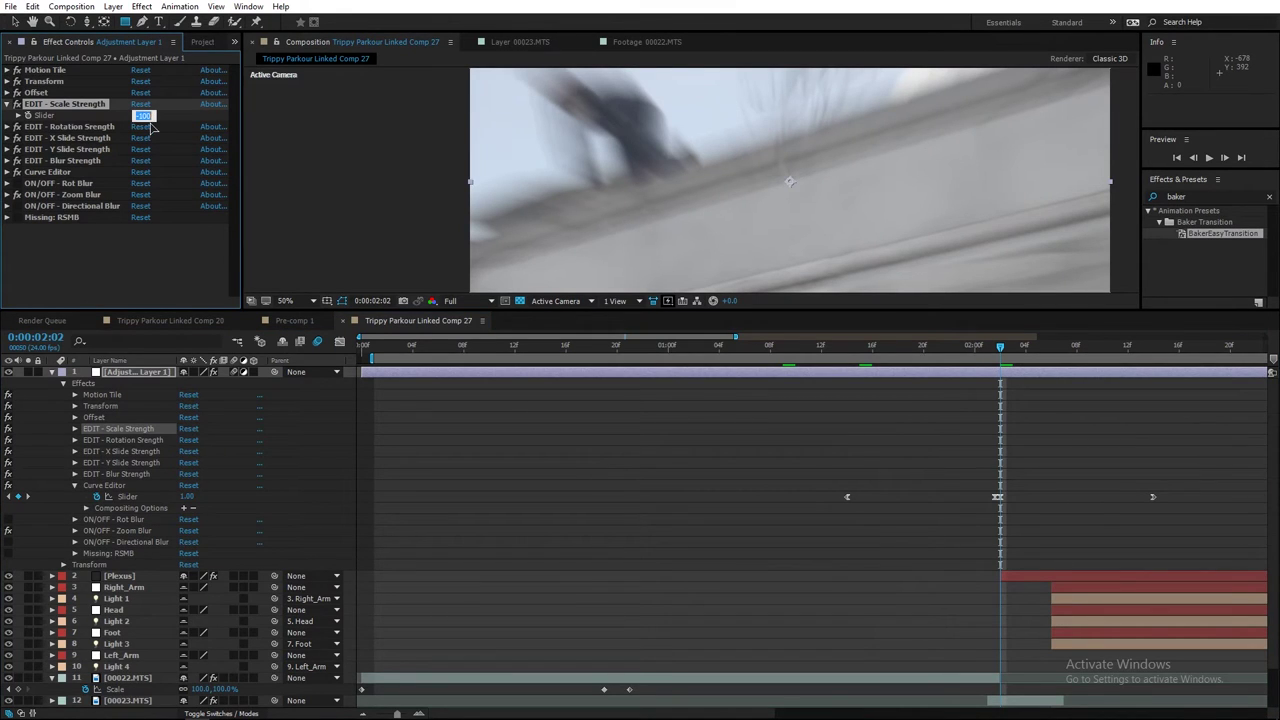
pyautogui.write('300')
pyautogui.press('Return')
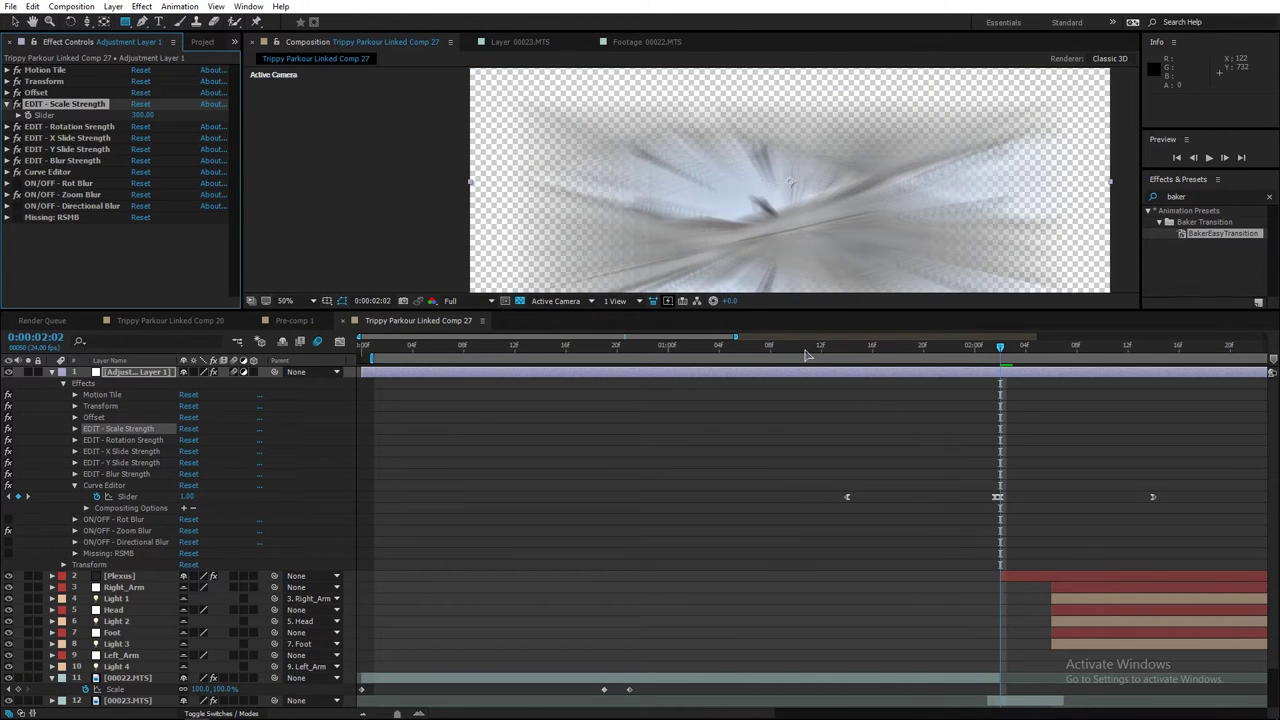
pyautogui.moveTo(809, 352); pyautogui.dragTo(1158, 374)
# Step: Set Scale Strength back to 100 and recheck the transition from 0:00:01:12
pyautogui.click(144, 115)
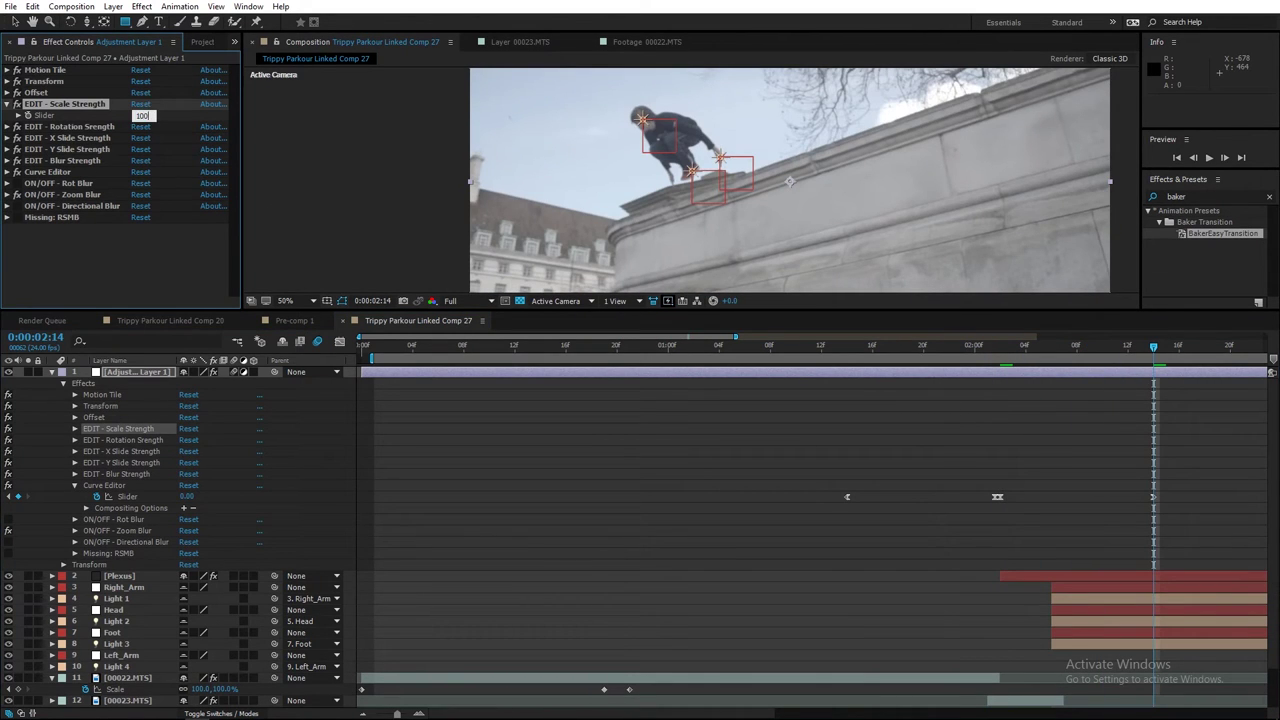
pyautogui.write('100')
pyautogui.press('Return')
pyautogui.click(822, 346)
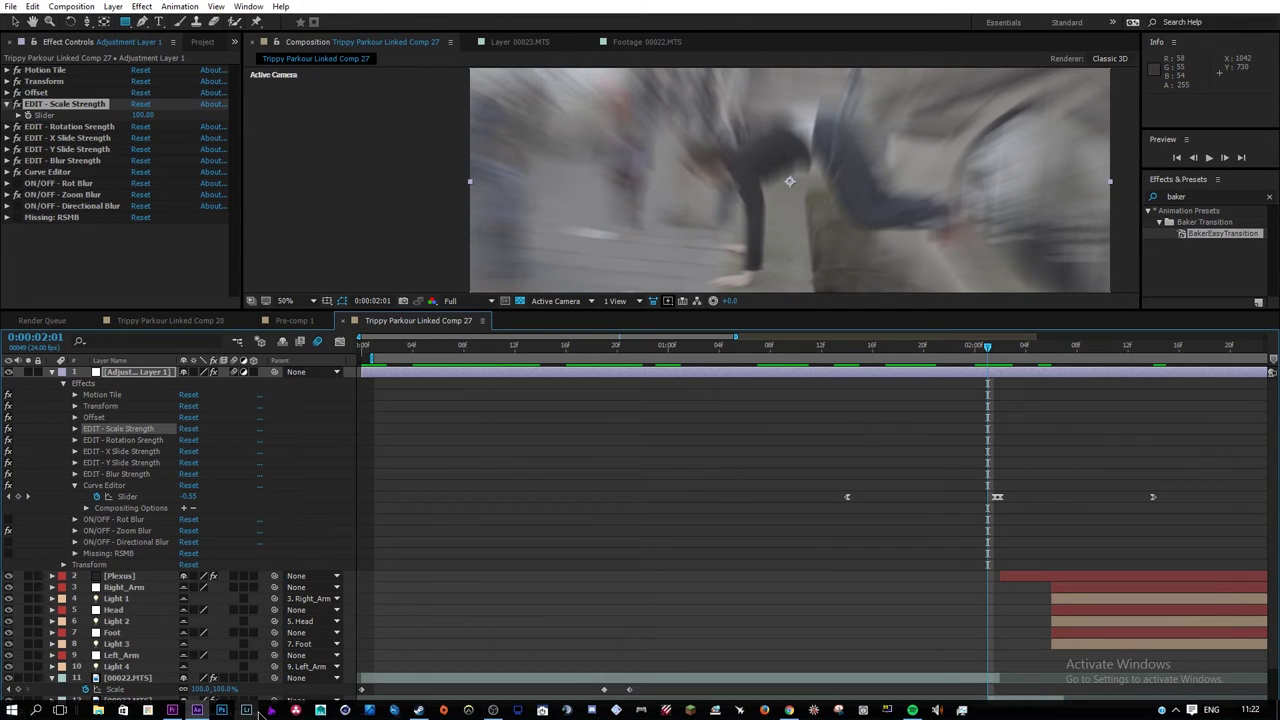
# Step: In Premiere, scrub Sequence 02 and make its timeline taller before returning to After Effects
pyautogui.click(542, 710)
pyautogui.moveTo(612, 497); pyautogui.dragTo(535, 497)
pyautogui.moveTo(568, 455); pyautogui.dragTo(579, 649)
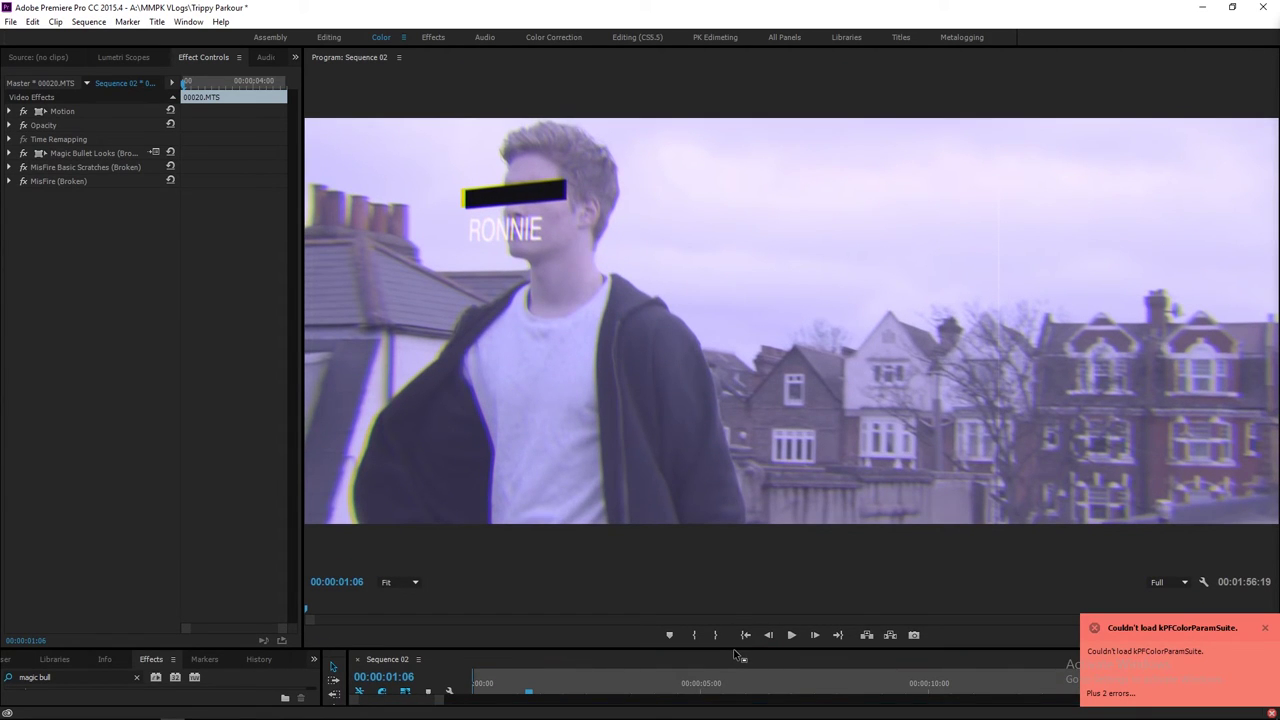
pyautogui.click(652, 484)
pyautogui.moveTo(733, 649); pyautogui.dragTo(820, 487)
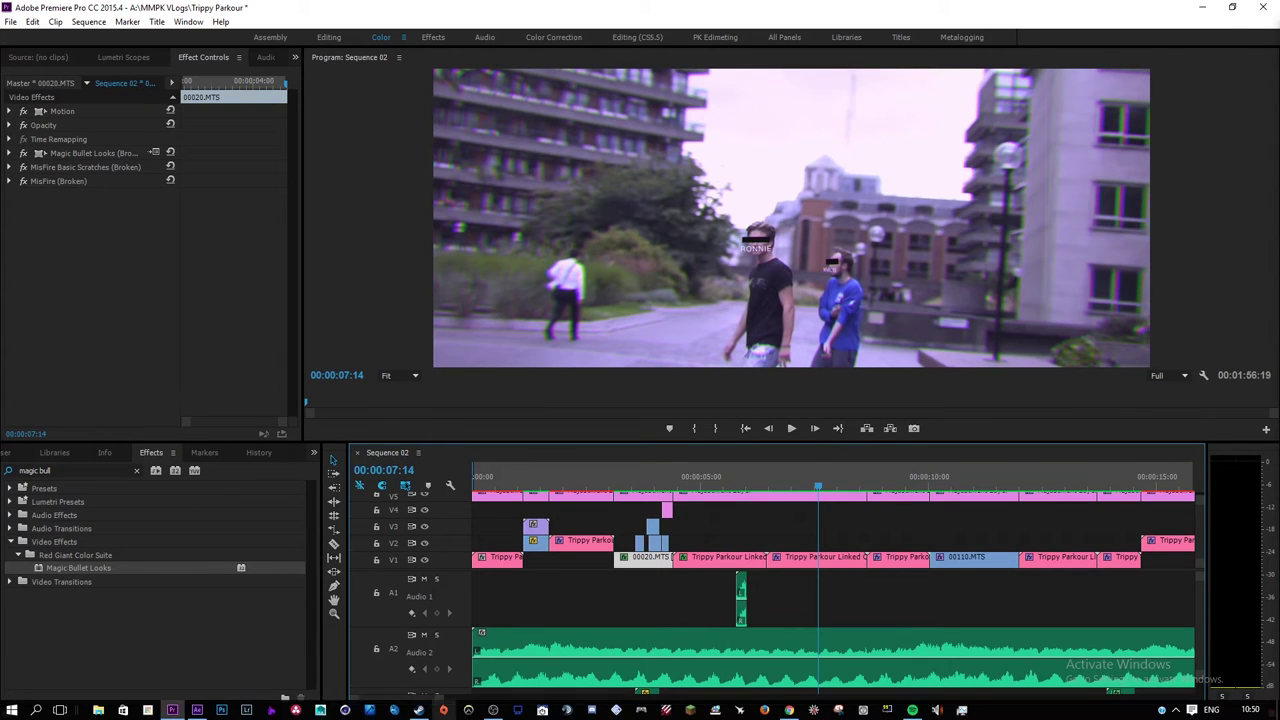
pyautogui.click(197, 714)
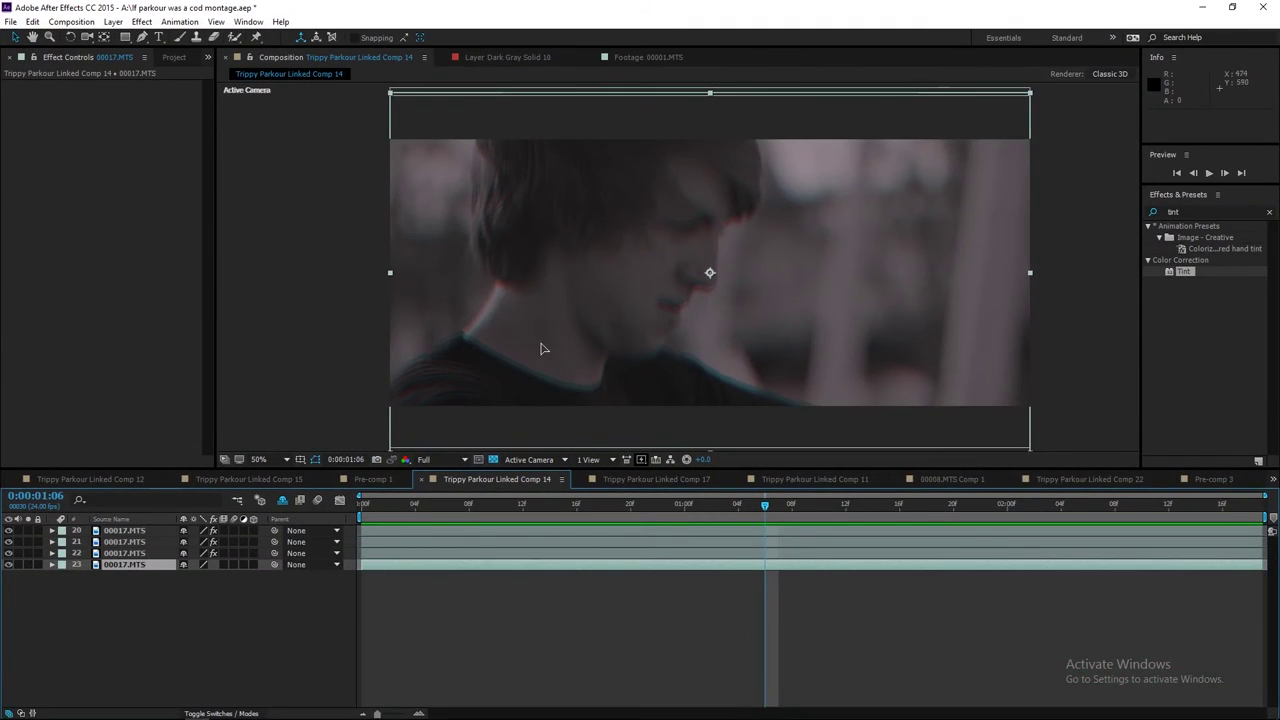
# Step: Delete the three duplicate tinted clip layers
pyautogui.click(143, 555)
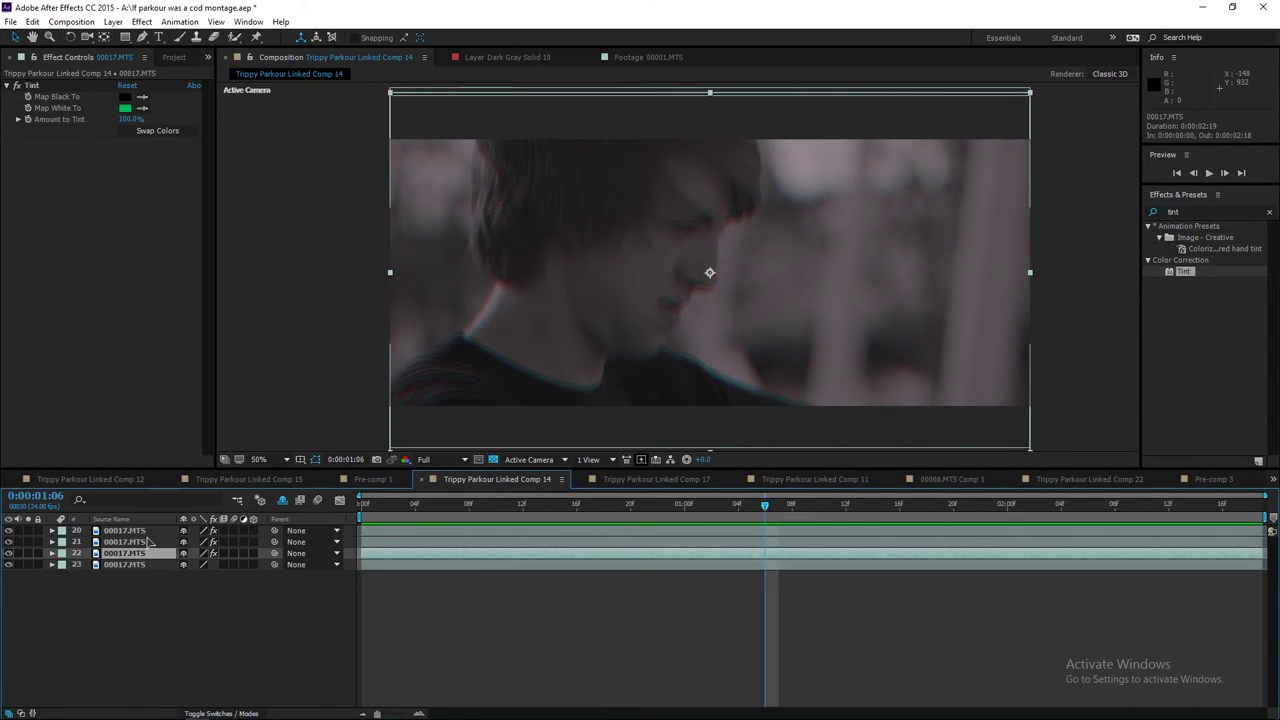
pyautogui.keyDown('shift'); pyautogui.click(148, 531); pyautogui.keyUp('shift')
pyautogui.press('Delete')
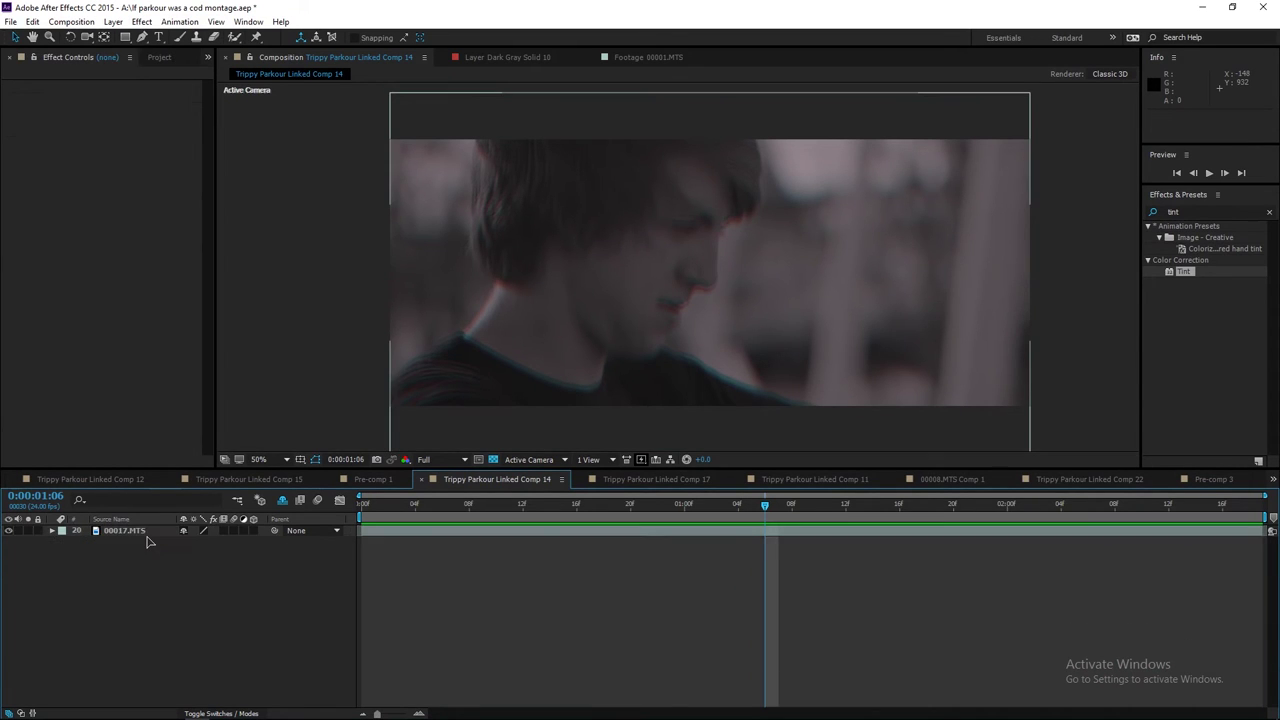
# Step: Hide shy layers, switch off the camera, black bar and NATANIEL layers, and scrub the opening
pyautogui.scroll(5, 148, 540)
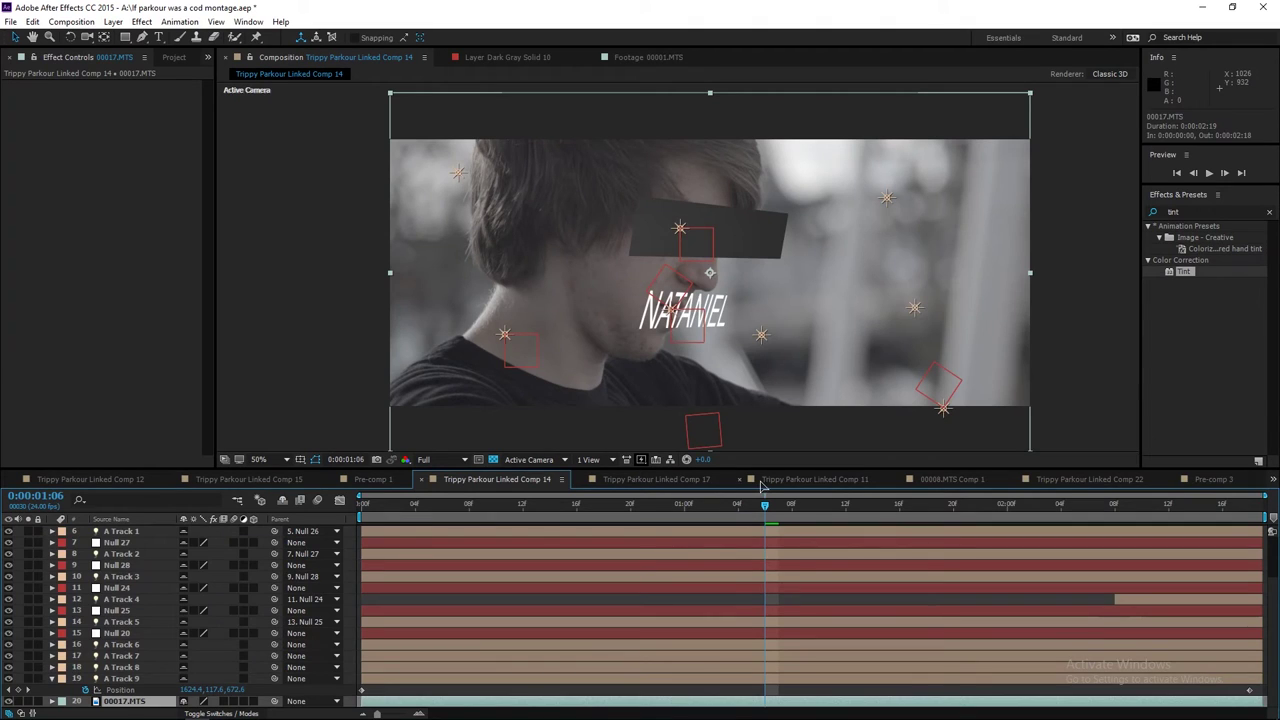
pyautogui.click(402, 503)
pyautogui.click(282, 500)
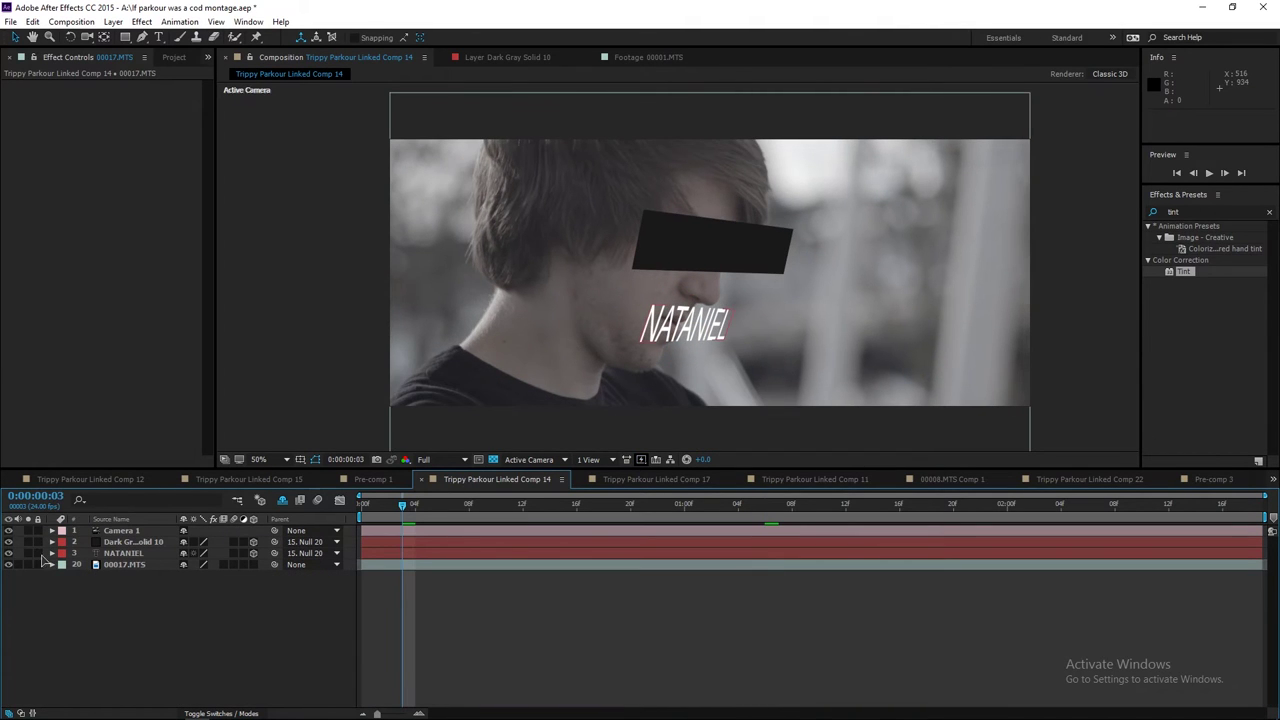
pyautogui.moveTo(8, 553); pyautogui.dragTo(9, 520)
pyautogui.moveTo(414, 504); pyautogui.dragTo(550, 503)
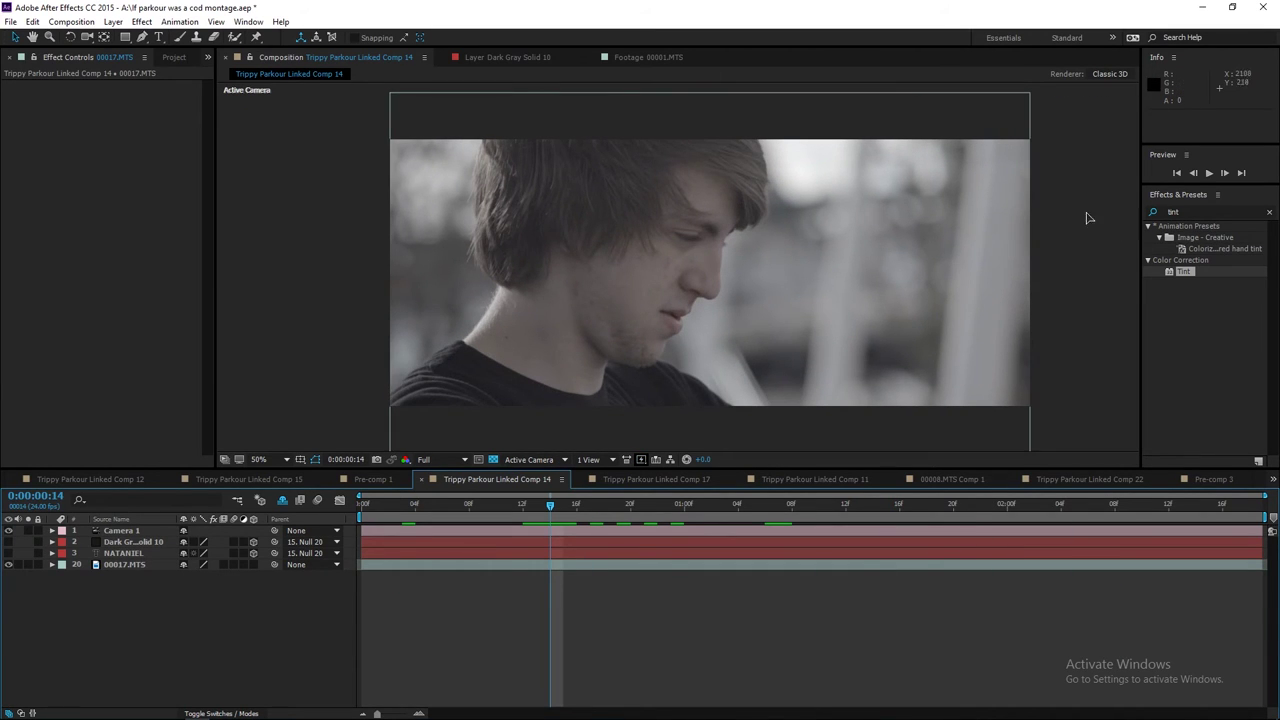
# Step: Switch to the Motion Tracking workspace and select the 00017.MTS face layer
pyautogui.click(248, 21)
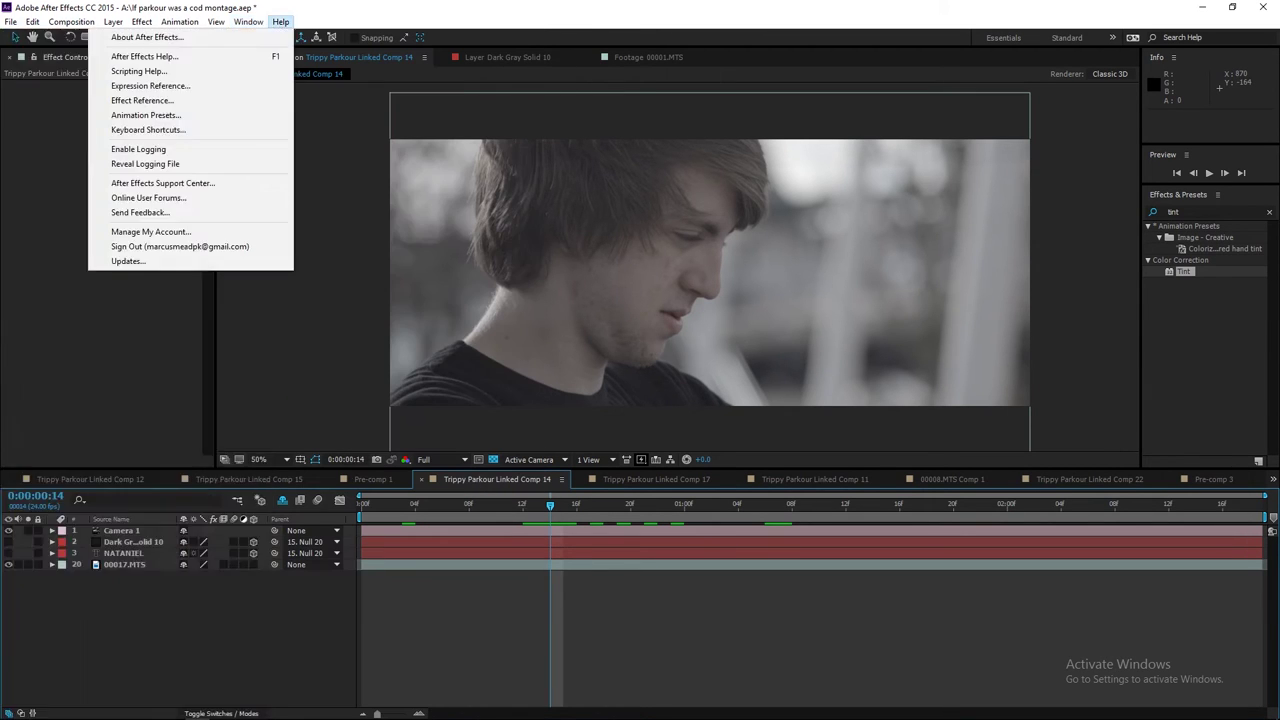
pyautogui.moveTo(247, 37)
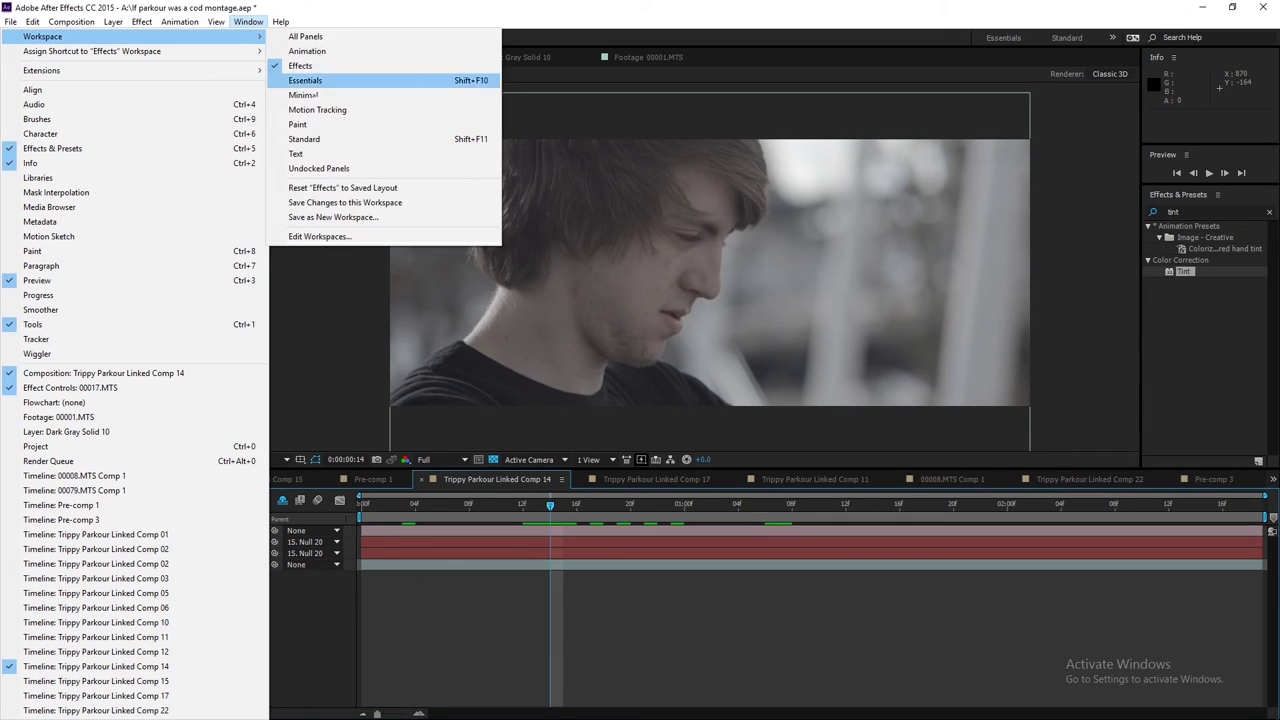
pyautogui.click(316, 110)
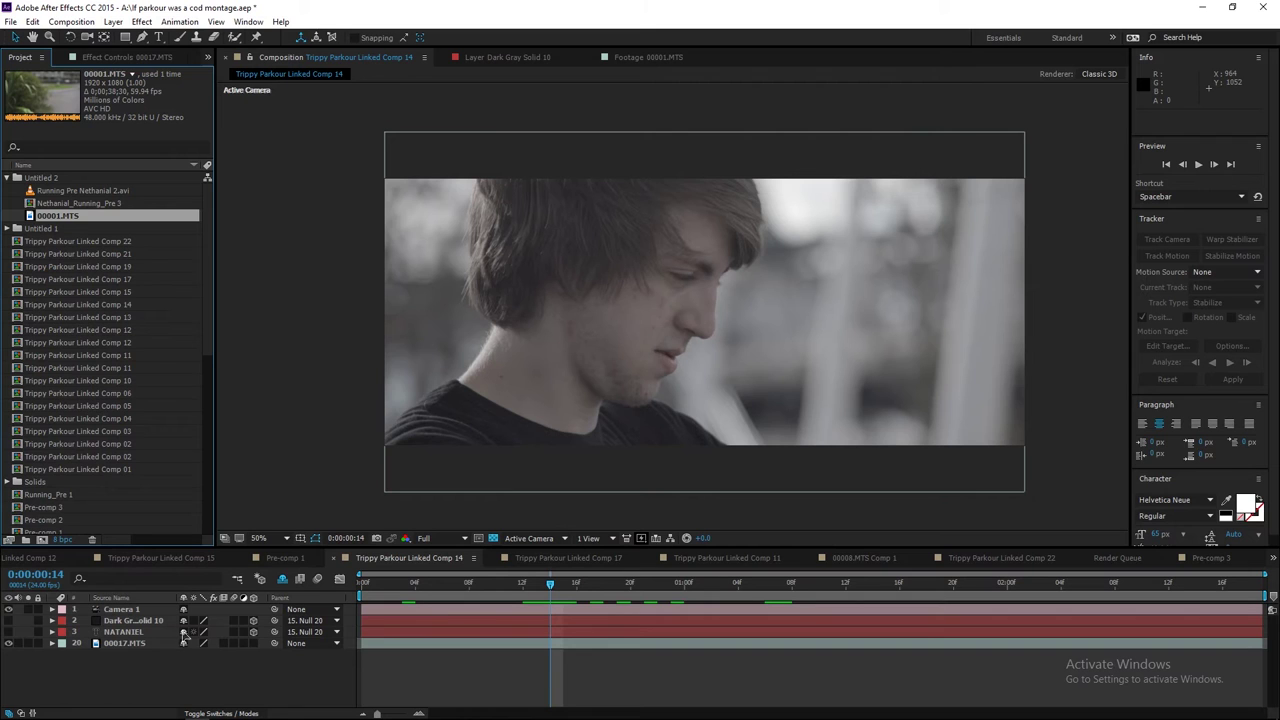
pyautogui.click(176, 643)
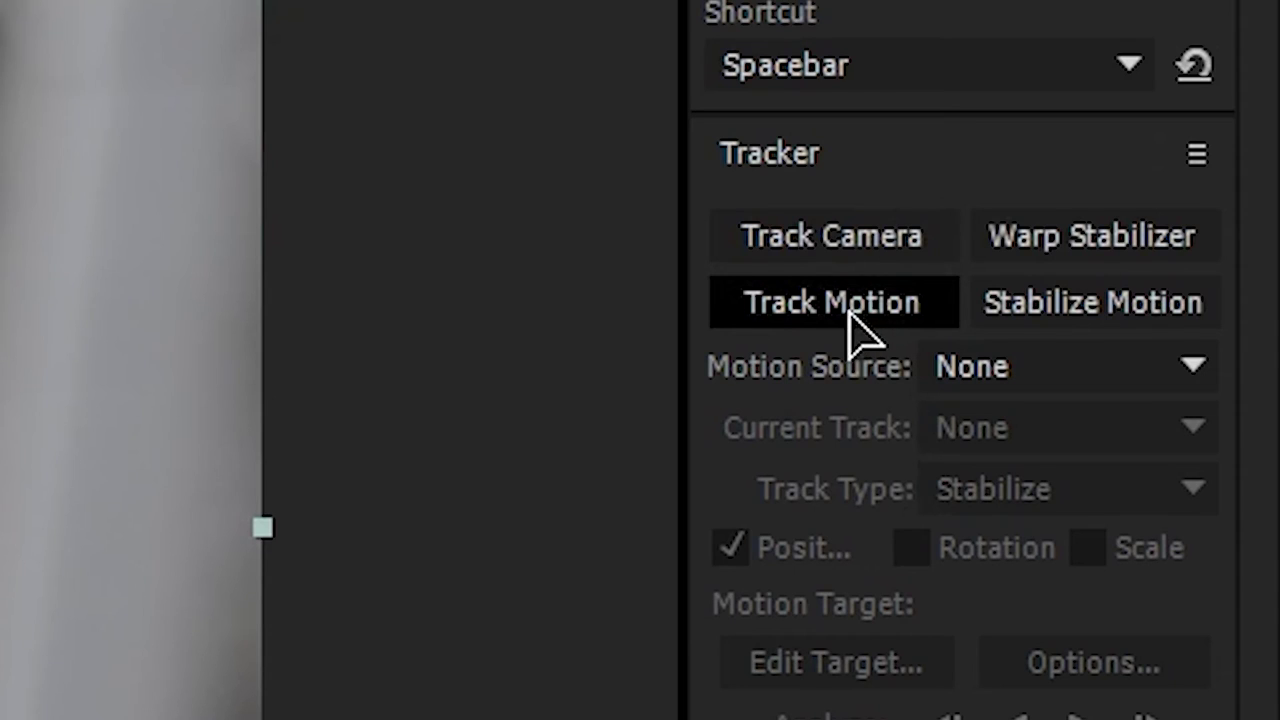
# Step: Start a motion track and fit Track Point 1's feature and search boxes over the eye
pyautogui.click(848, 318)
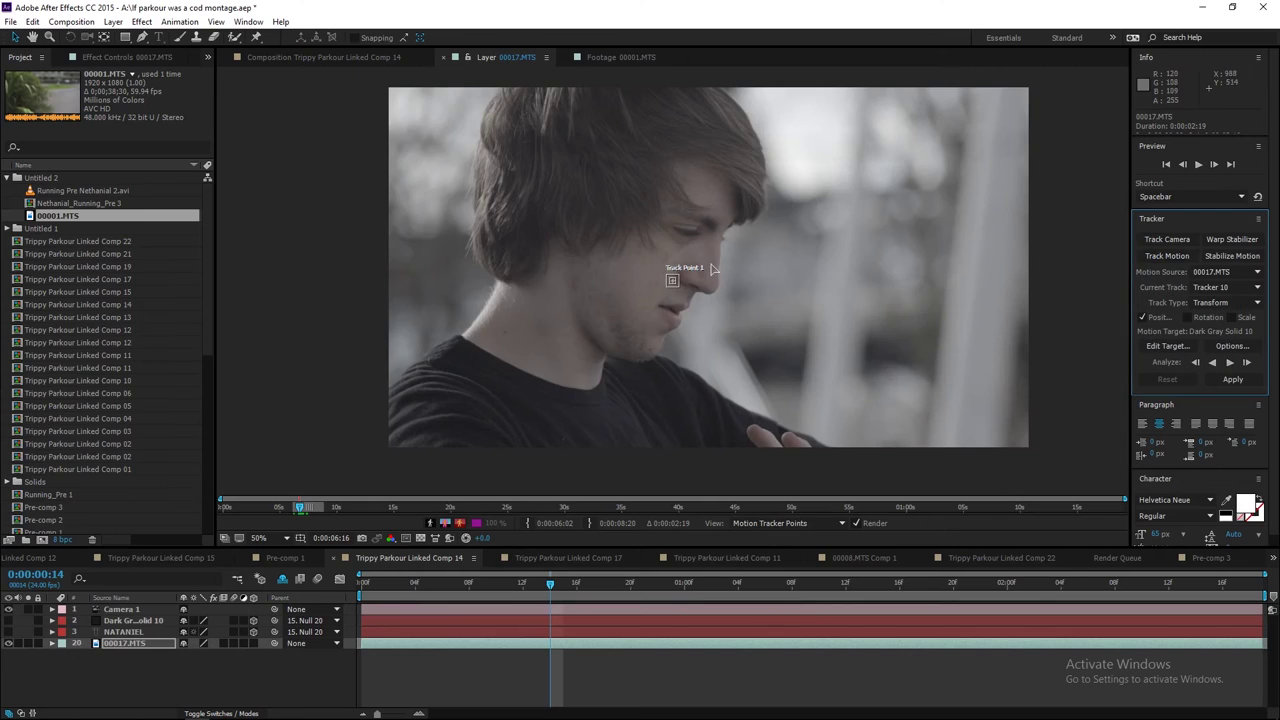
pyautogui.scroll(2, 700, 272)
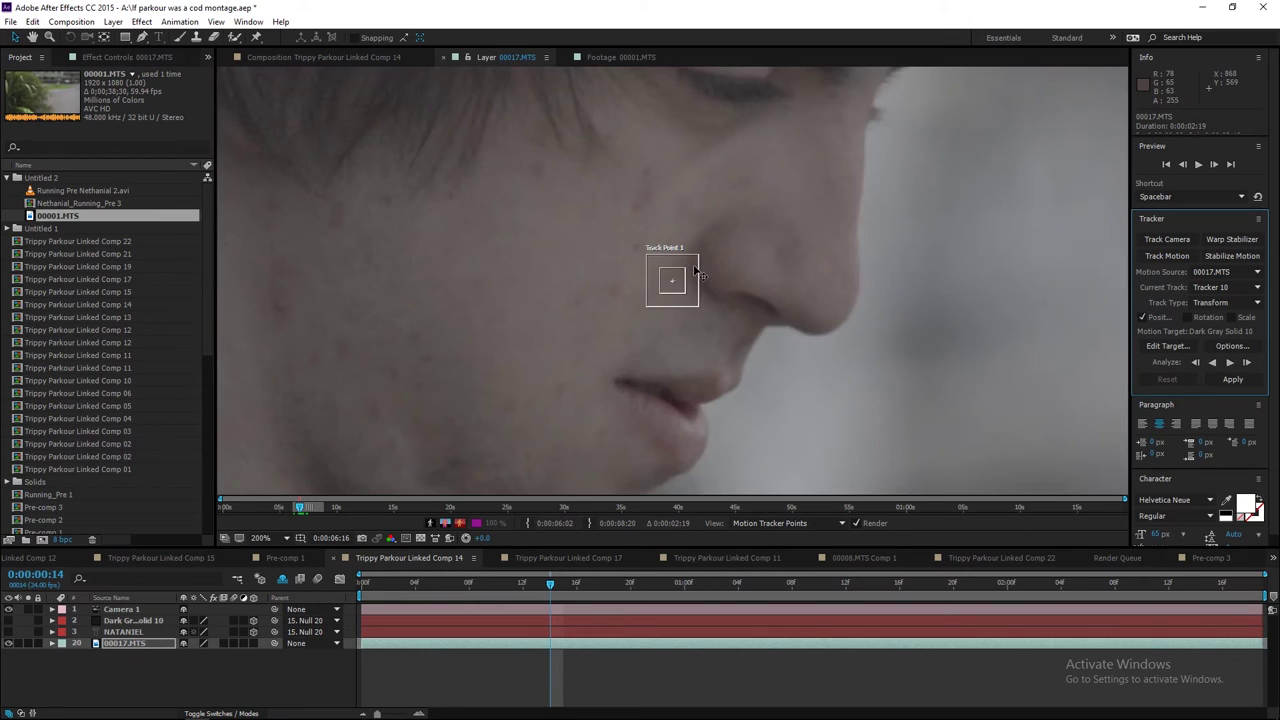
pyautogui.moveTo(697, 271); pyautogui.dragTo(686, 270)
pyautogui.moveTo(705, 223); pyautogui.dragTo(742, 102)
pyautogui.scroll(-1, 730, 203)
pyautogui.moveTo(716, 207); pyautogui.dragTo(757, 245)
pyautogui.moveTo(707, 201)
pyautogui.mouseDown()
pyautogui.moveTo(736, 226)
pyautogui.moveTo(711, 190)
pyautogui.mouseUp()
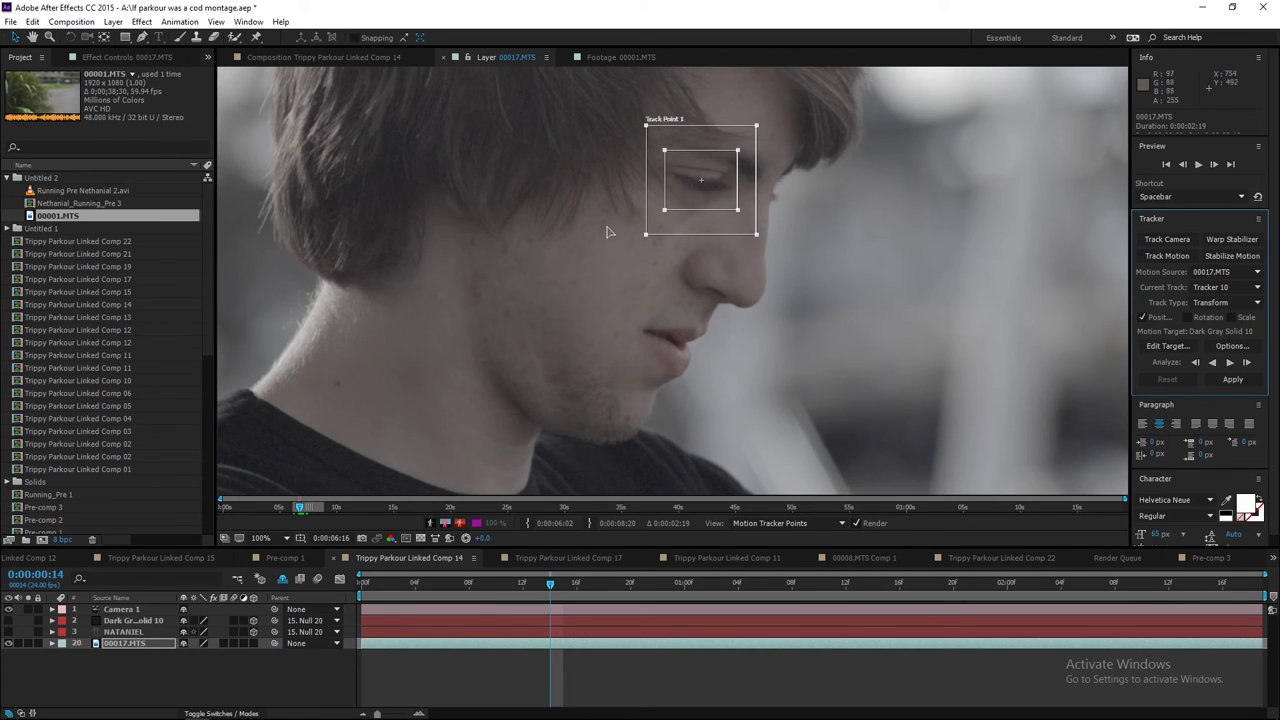
pyautogui.moveTo(700, 198); pyautogui.dragTo(699, 198)
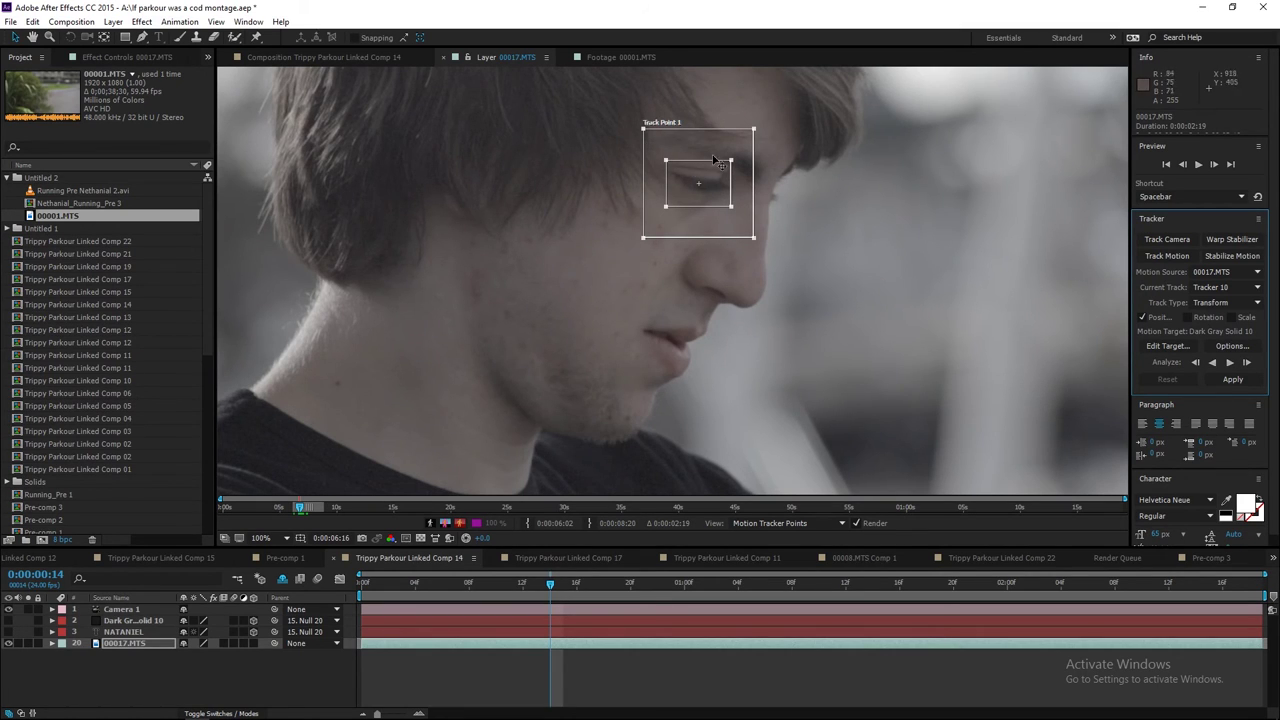
pyautogui.moveTo(754, 237)
pyautogui.mouseDown()
pyautogui.moveTo(766, 246)
pyautogui.moveTo(757, 225)
pyautogui.moveTo(748, 232)
pyautogui.mouseUp()
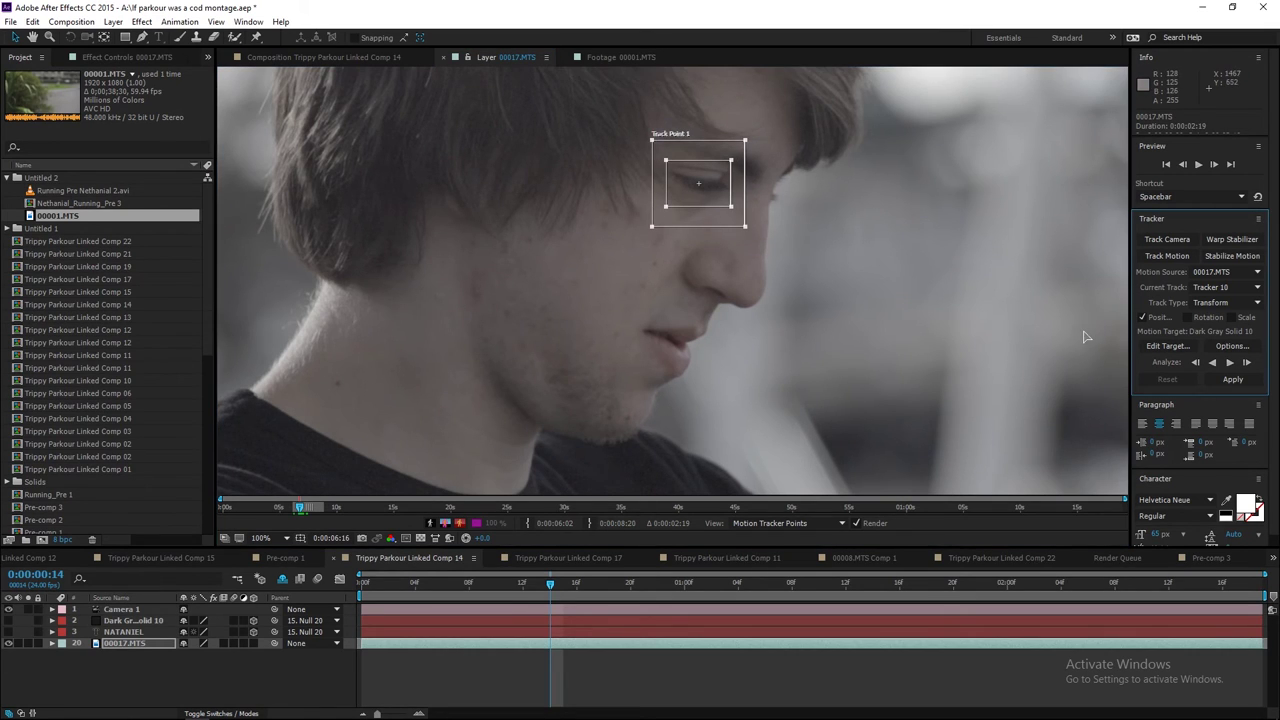
# Step: Enable Rotation and Scale, place Track Point 2 on the mouth, and analyse forward
pyautogui.click(1187, 318)
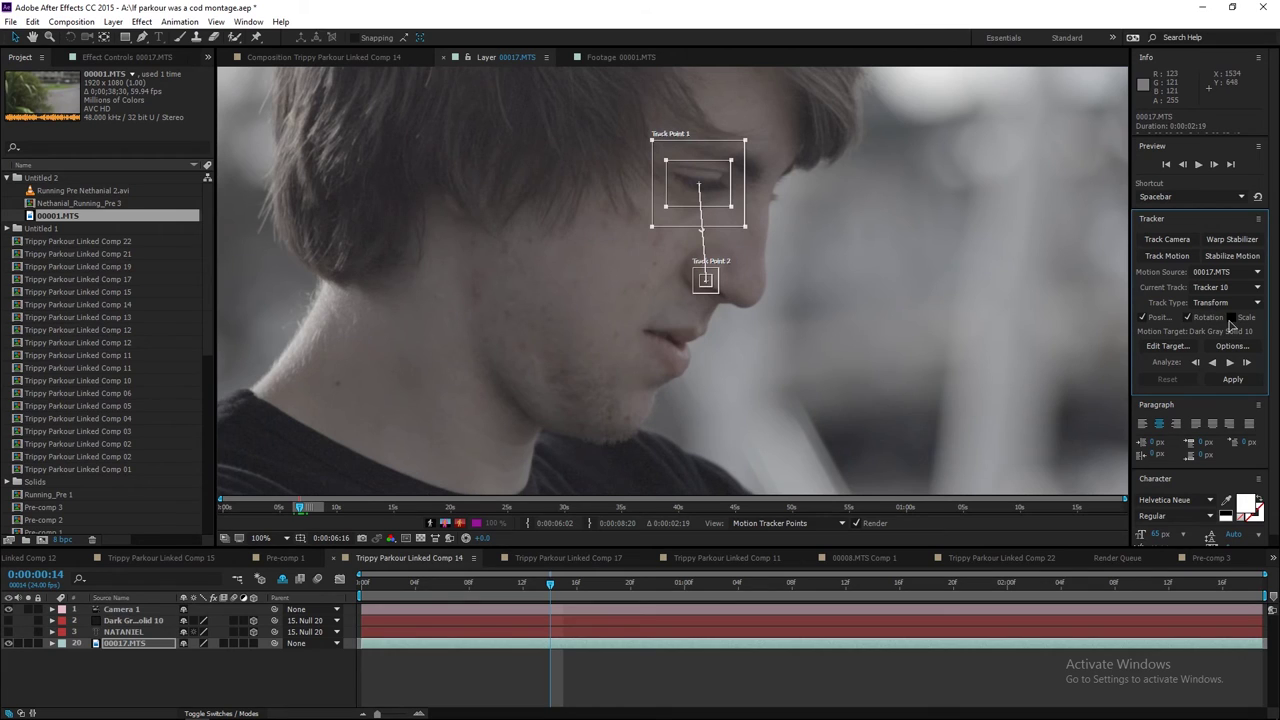
pyautogui.moveTo(708, 287); pyautogui.dragTo(674, 332)
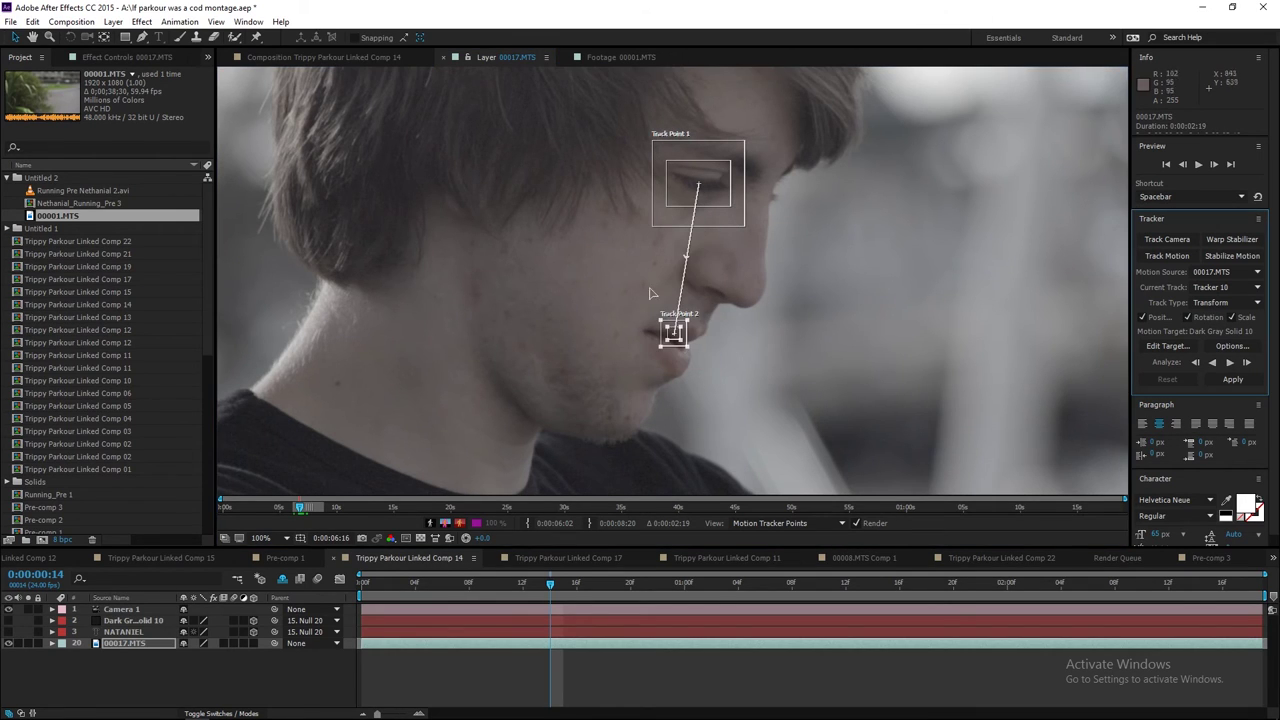
pyautogui.click(690, 352)
pyautogui.moveTo(683, 343); pyautogui.dragTo(699, 368)
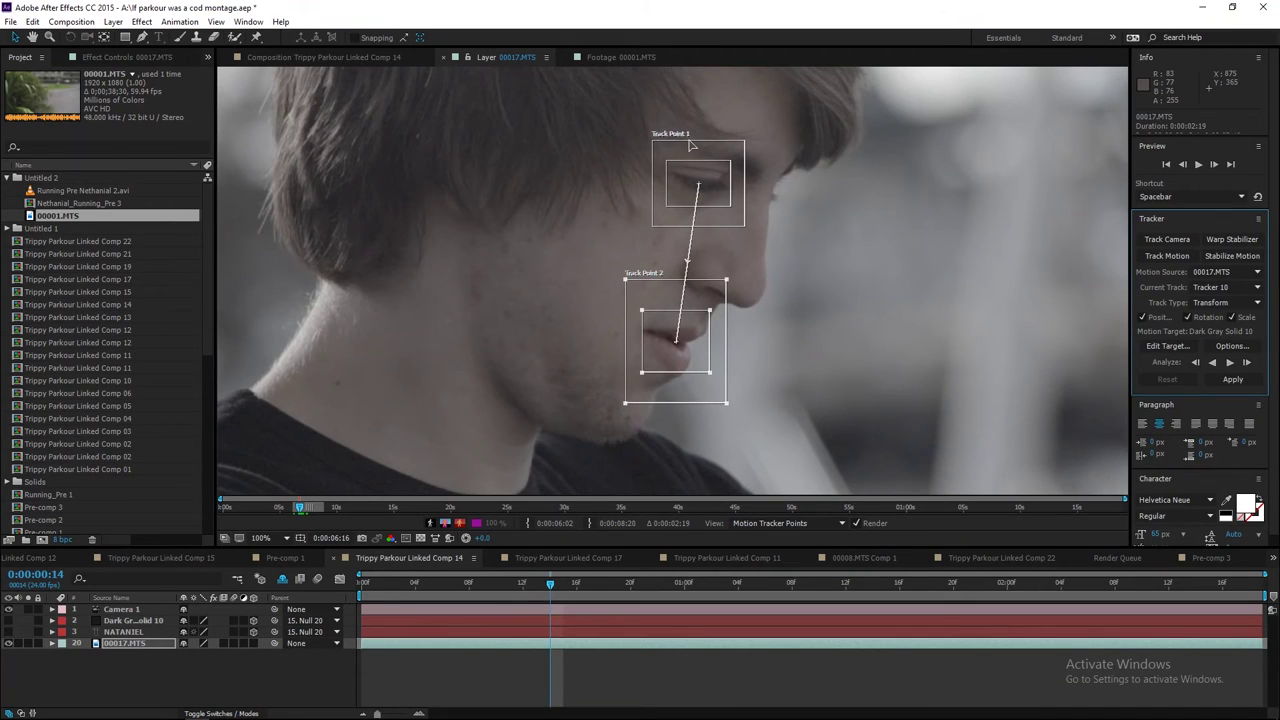
pyautogui.click(1230, 363)
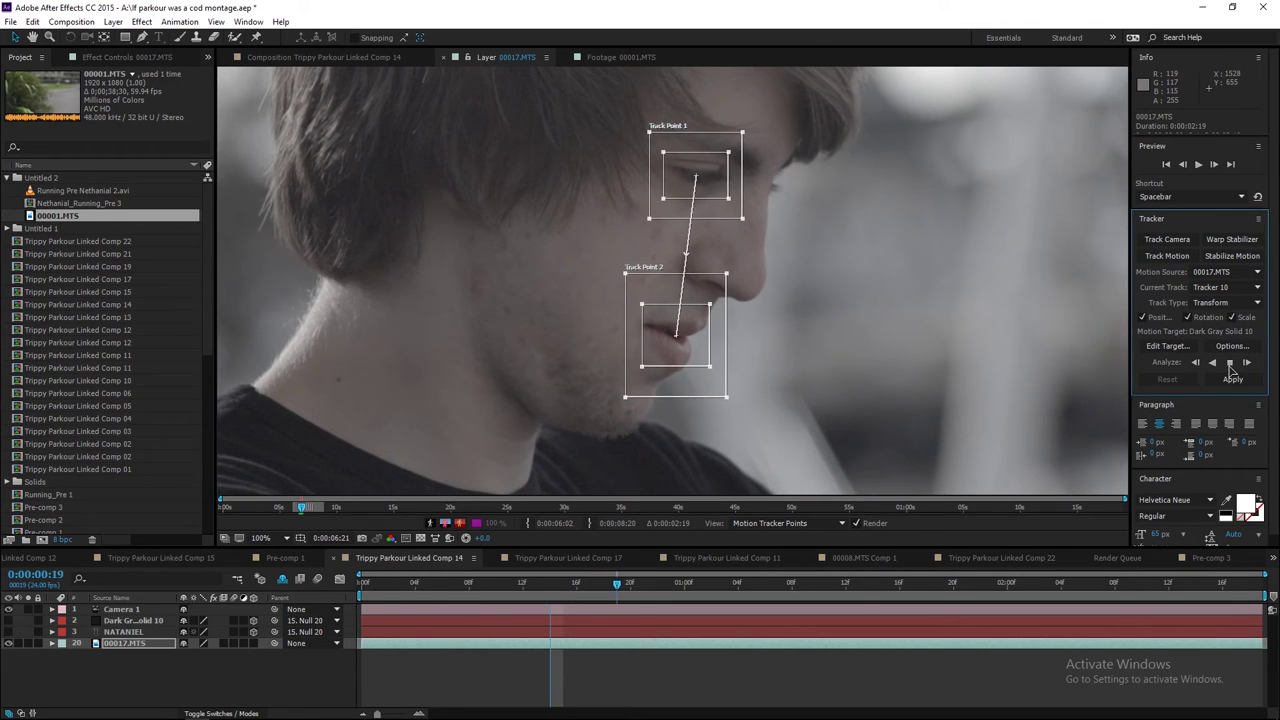
pyautogui.click(1230, 363)
# Step: Open the tracker's Edit Target dialog for the face track and dismiss it without changing the target
pyautogui.click(113, 21)
pyautogui.moveTo(141, 37)
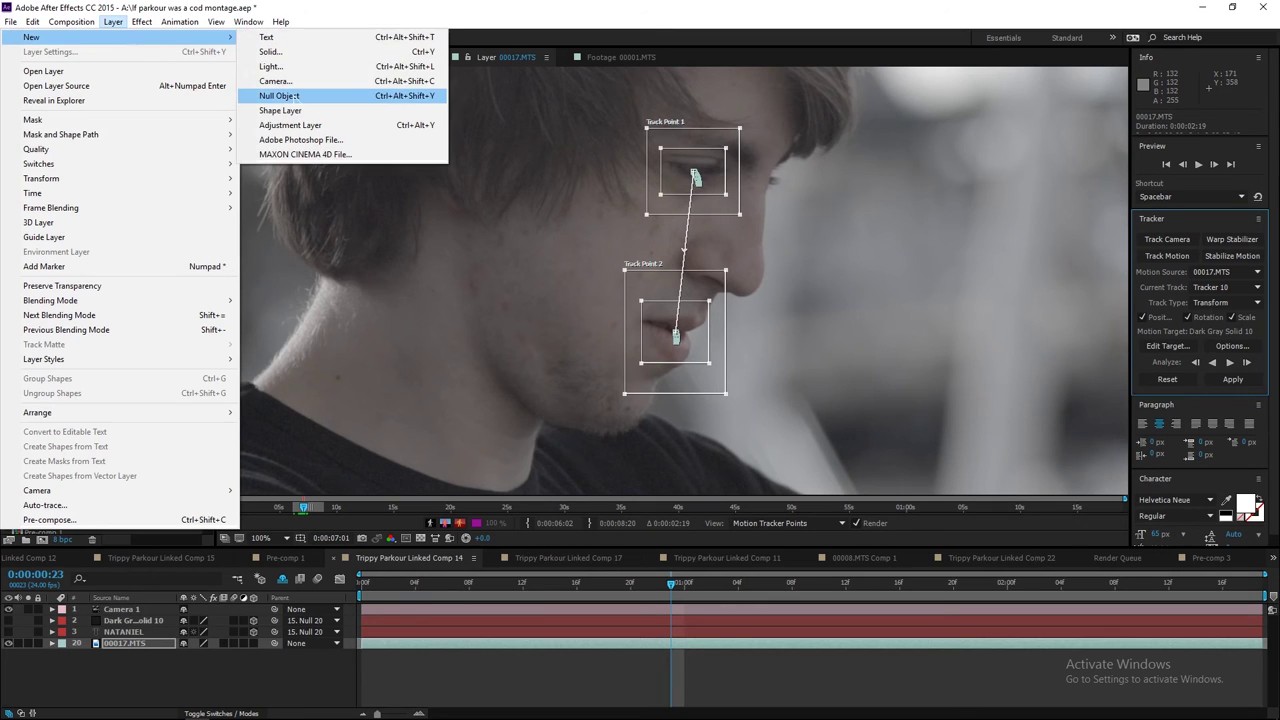
pyautogui.click(125, 632)
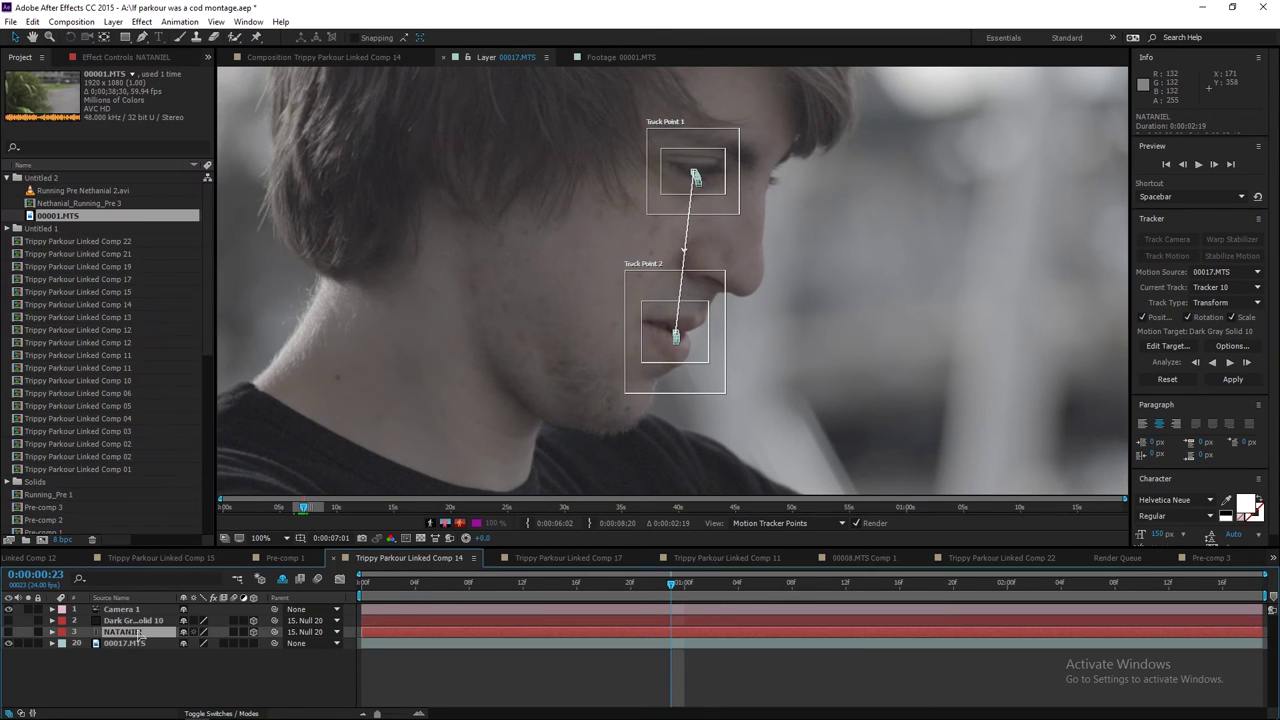
pyautogui.click(230, 643)
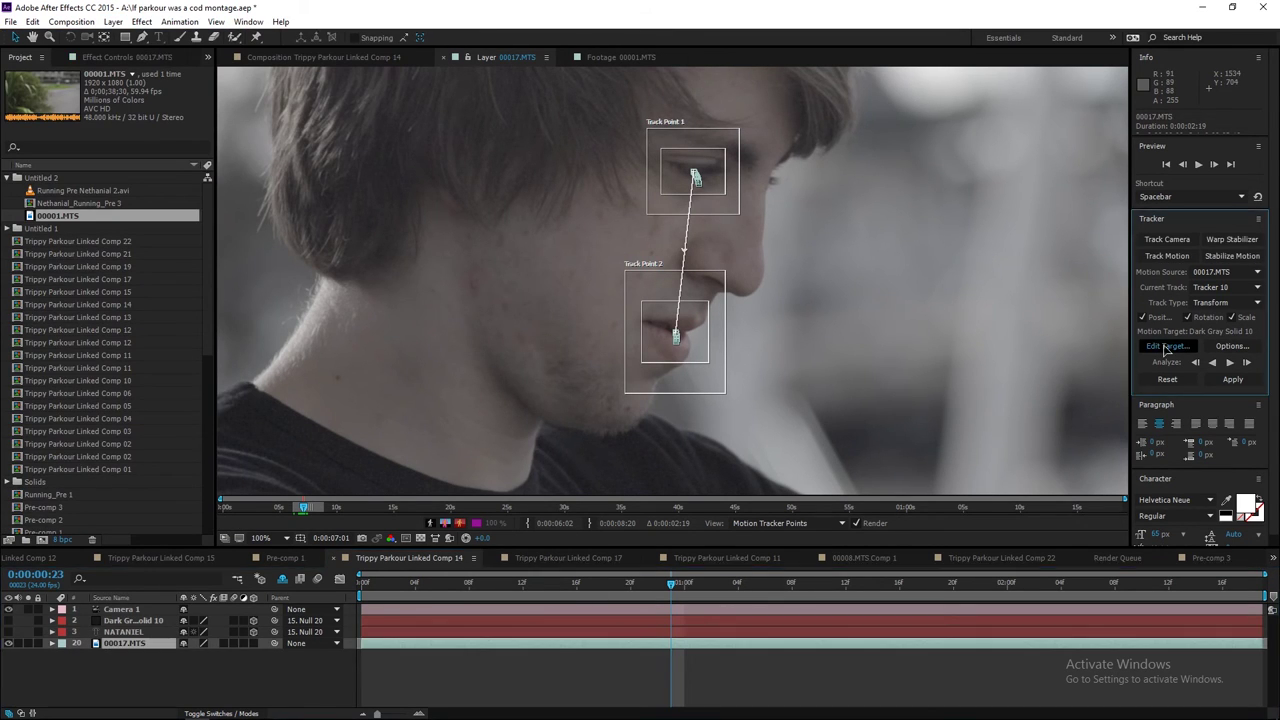
pyautogui.click(1167, 346)
pyautogui.click(682, 347)
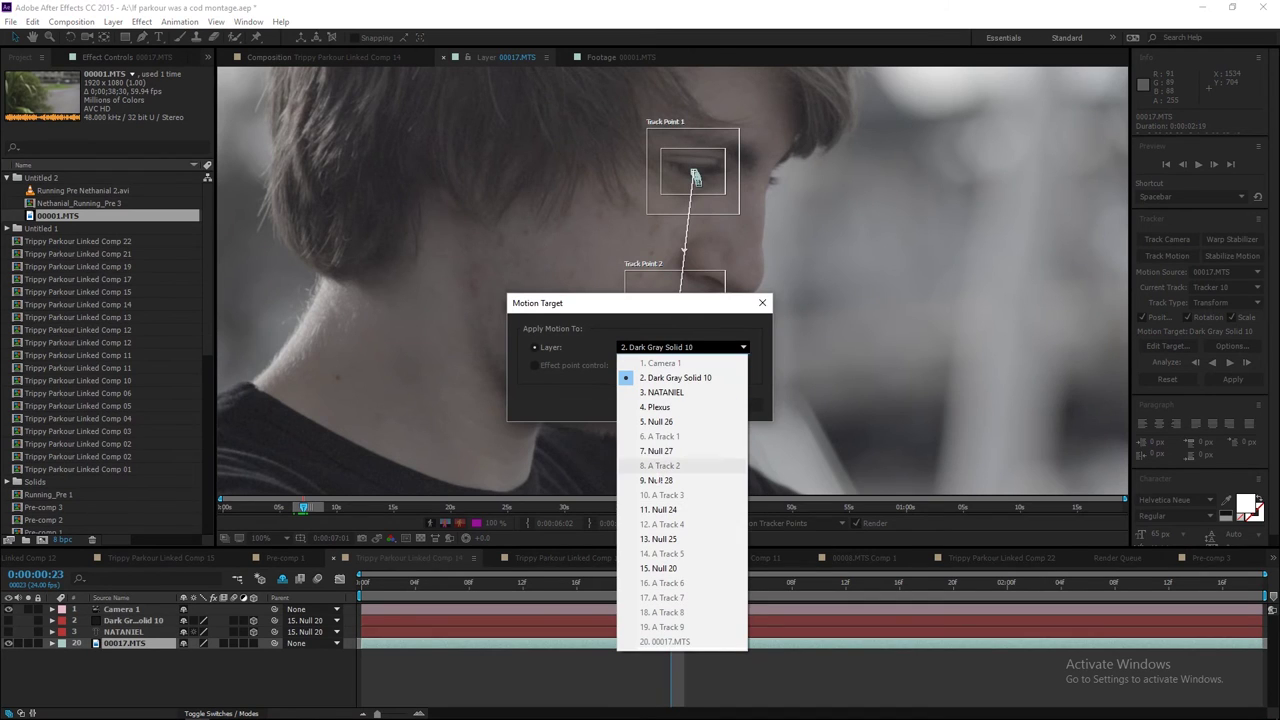
pyautogui.press('Return')
pyautogui.press('Return')
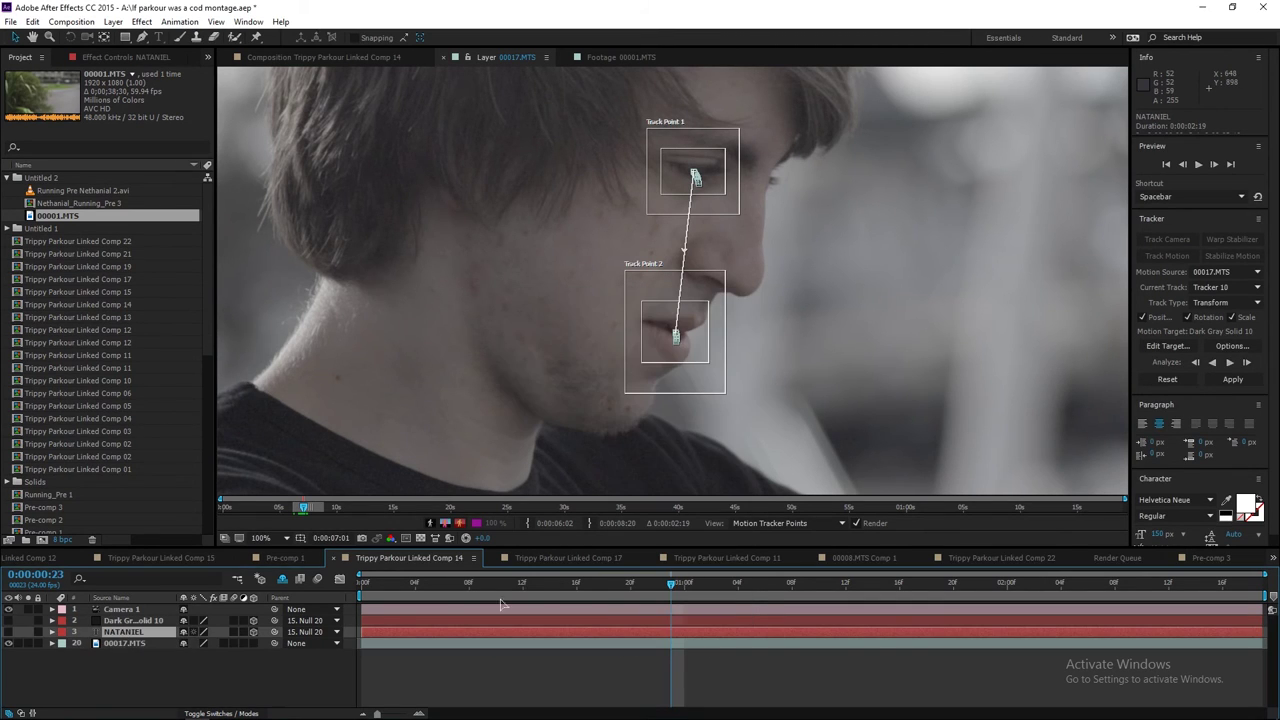
# Step: Return to the Composition view and move the playhead to frame 0:00:00:14
pyautogui.click(315, 58)
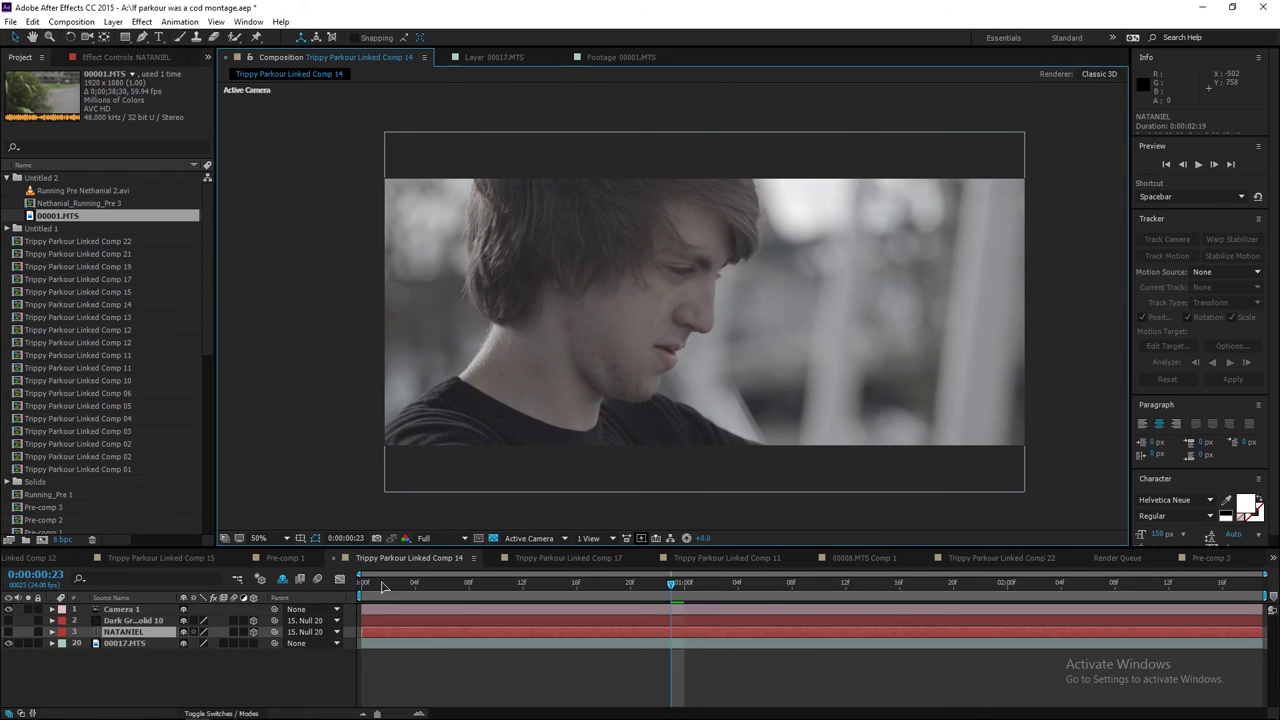
pyautogui.click(522, 583)
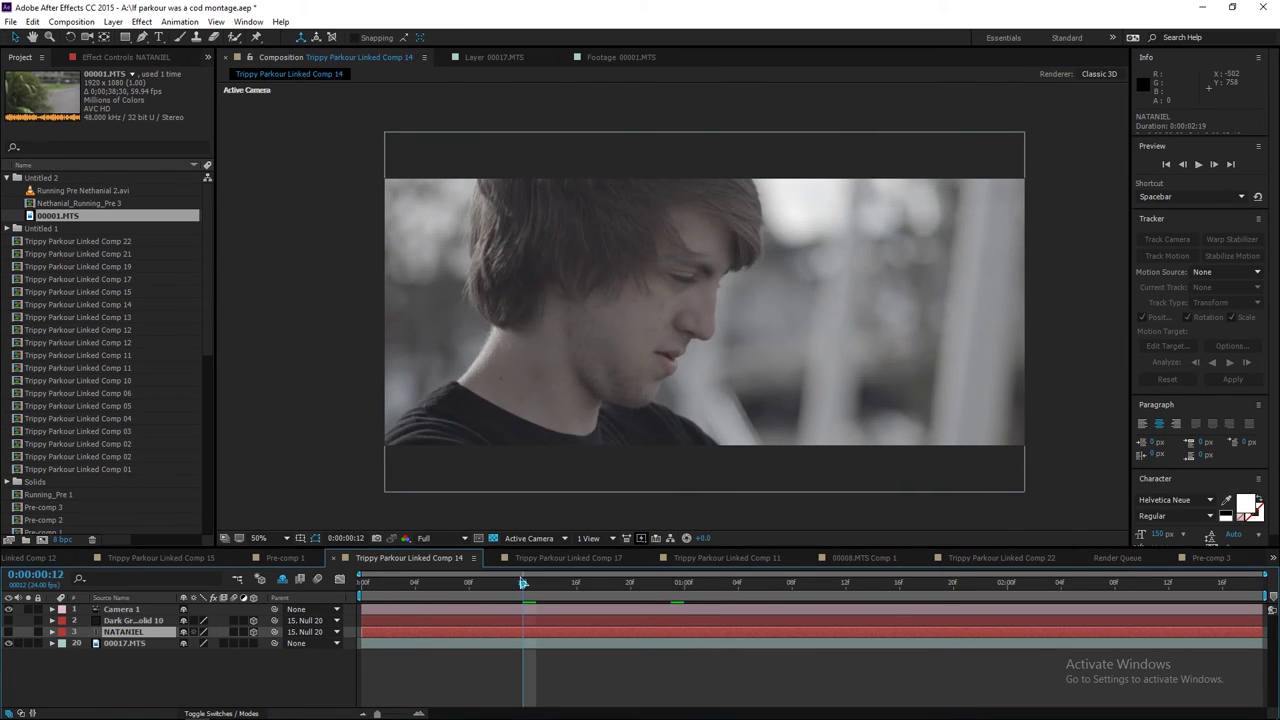
pyautogui.click(541, 598)
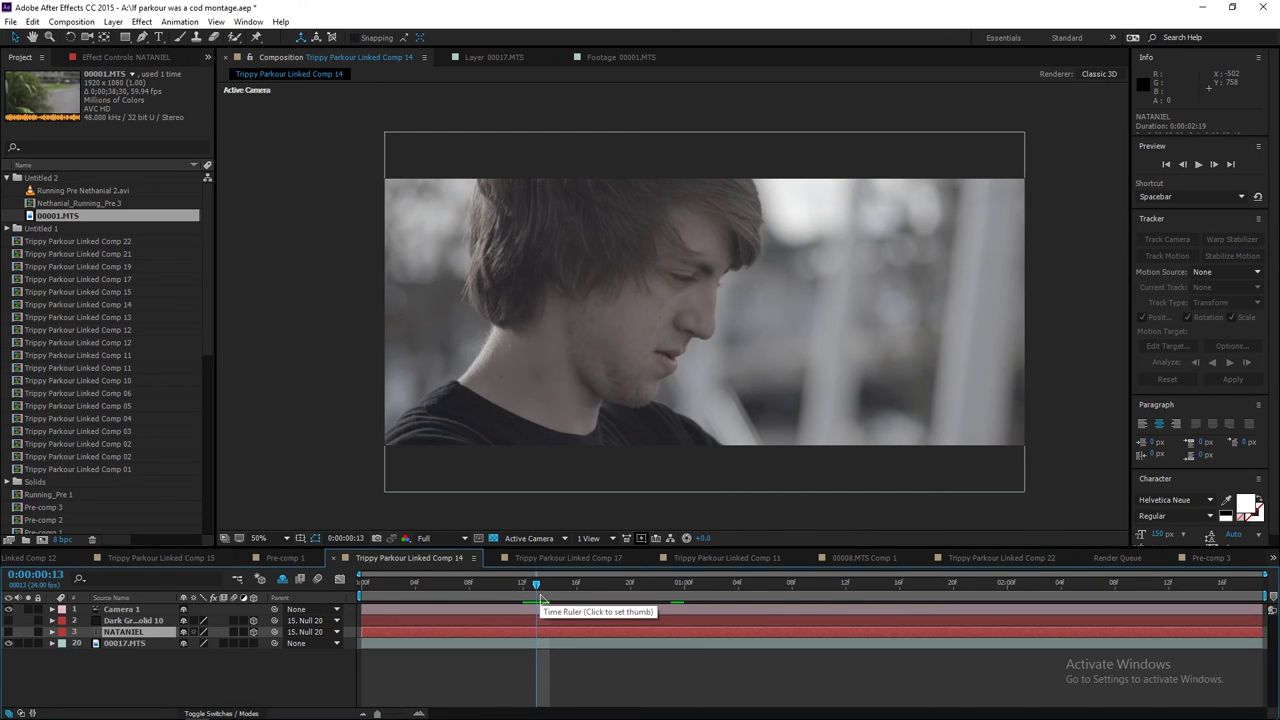
pyautogui.click(550, 584)
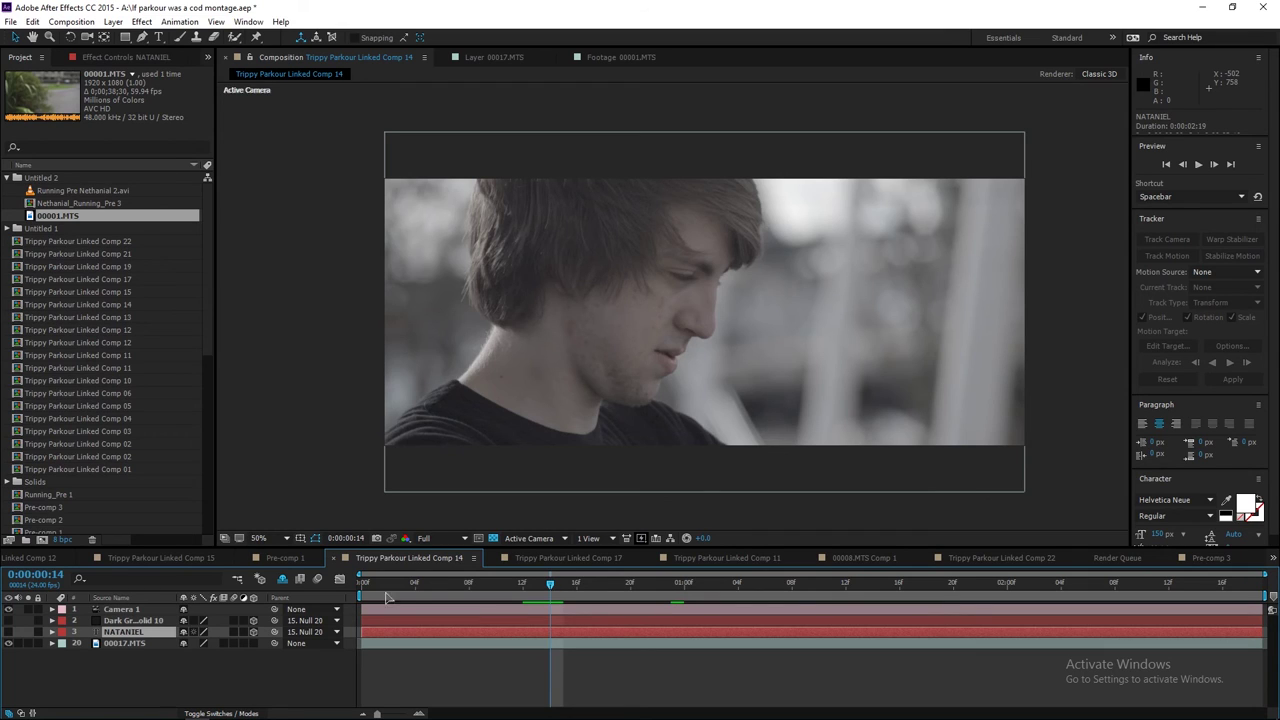
# Step: Turn the NATANIEL title layer's visibility back on
pyautogui.click(8, 632)
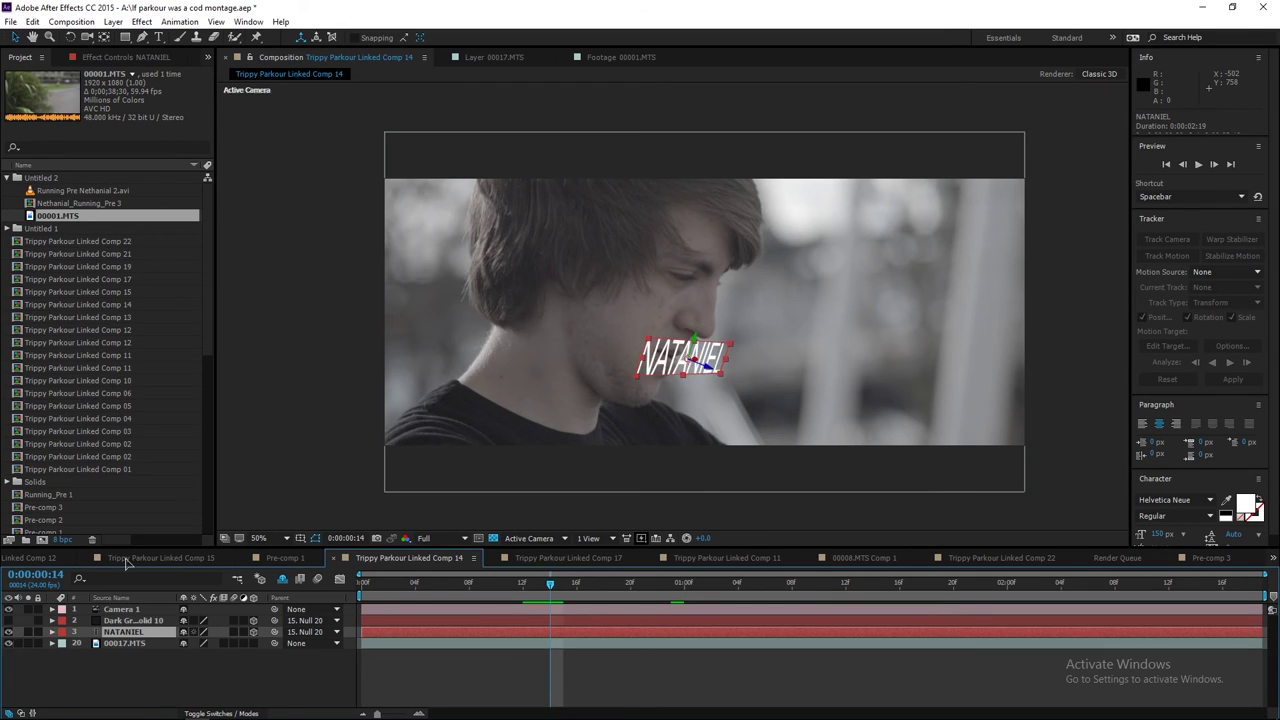
pyautogui.scroll(4, 693, 340)
pyautogui.scroll(-2, 700, 360)
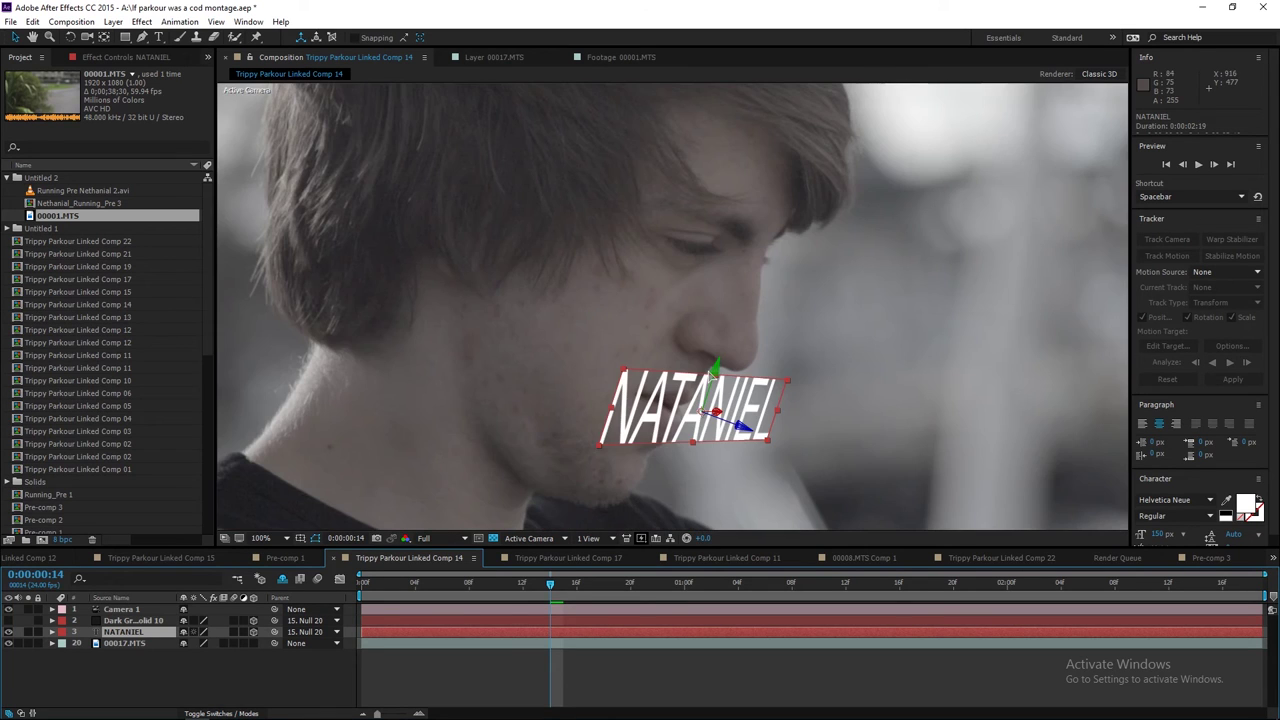
# Step: Add a text layer above the face reading 'nathaniel', correcting the misspelled 'nathanial'
pyautogui.click(158, 37)
pyautogui.click(446, 195)
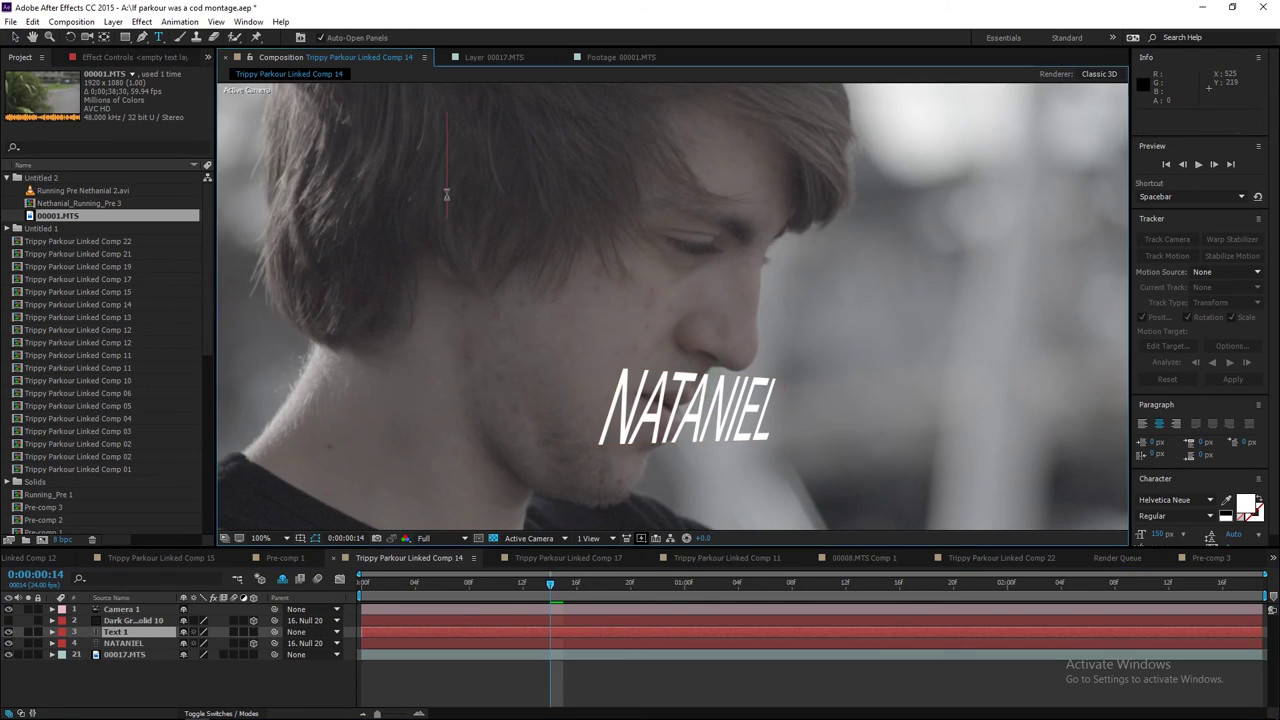
pyautogui.write('nathanial')
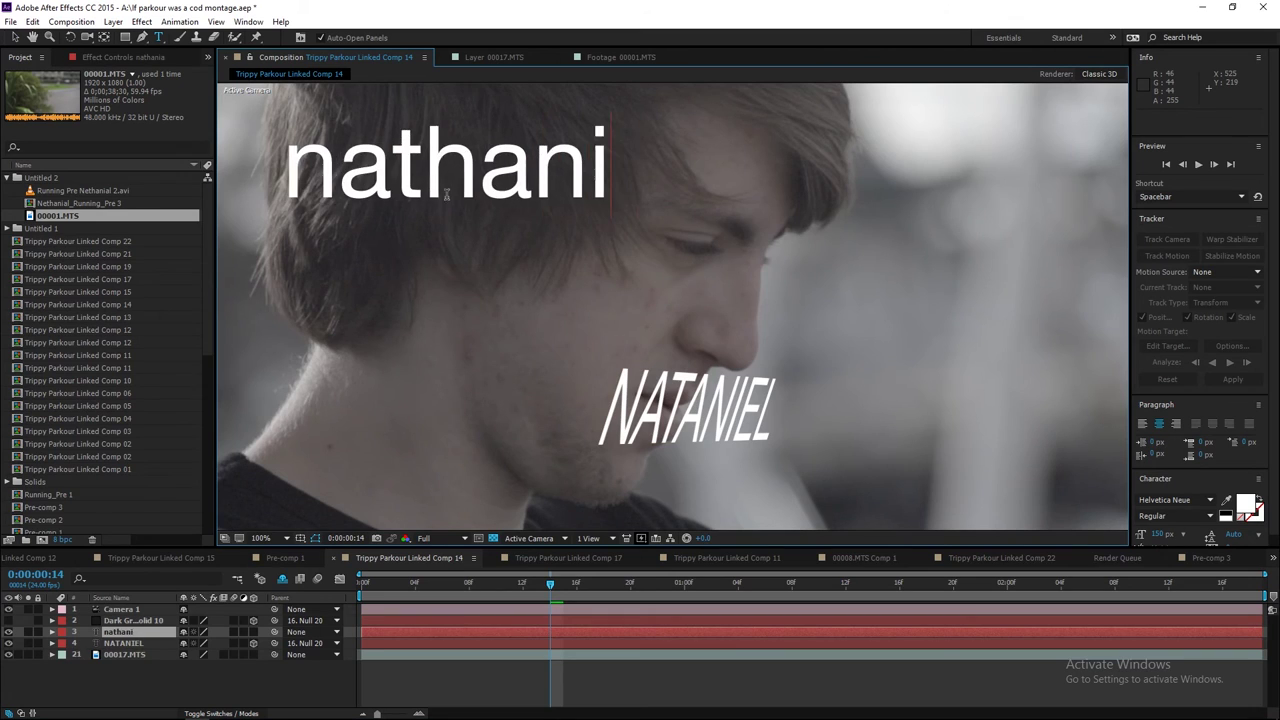
pyautogui.press('BackSpace')
pyautogui.write('=')
pyautogui.press('BackSpace')
pyautogui.press('BackSpace')
pyautogui.press('BackSpace')
pyautogui.press('BackSpace')
pyautogui.press('BackSpace')
pyautogui.press('BackSpace')
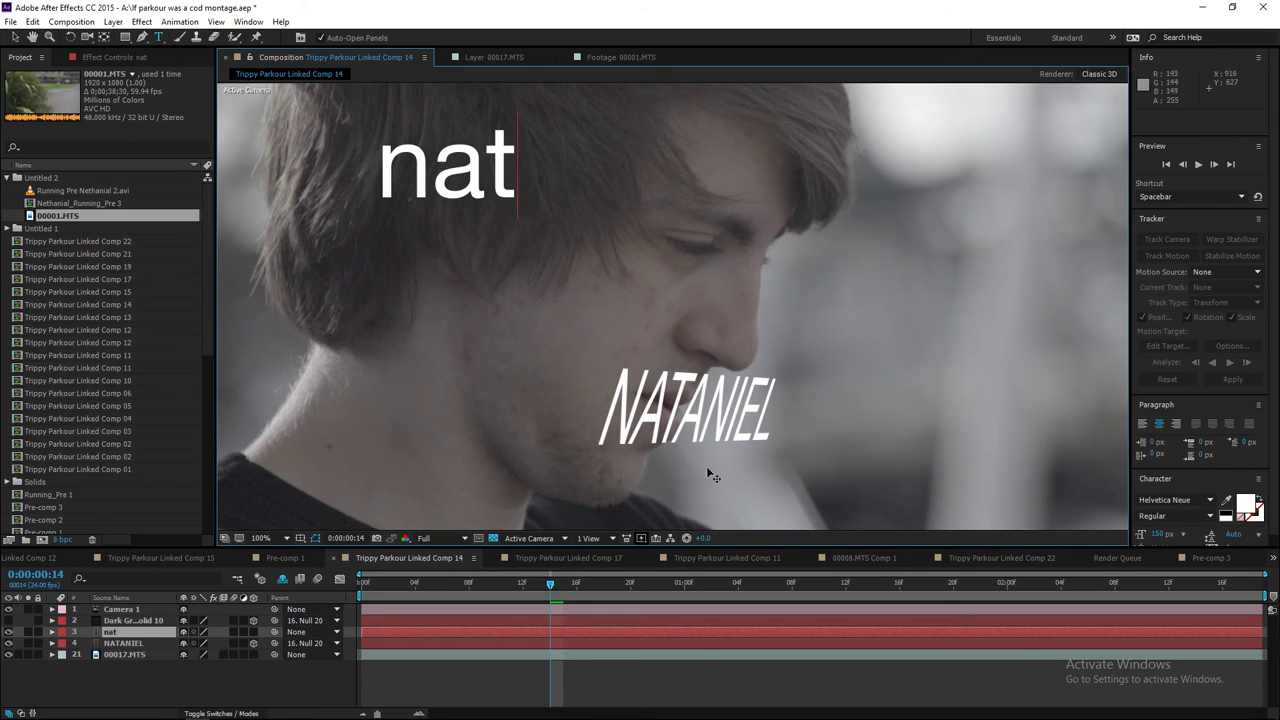
pyautogui.write('h')
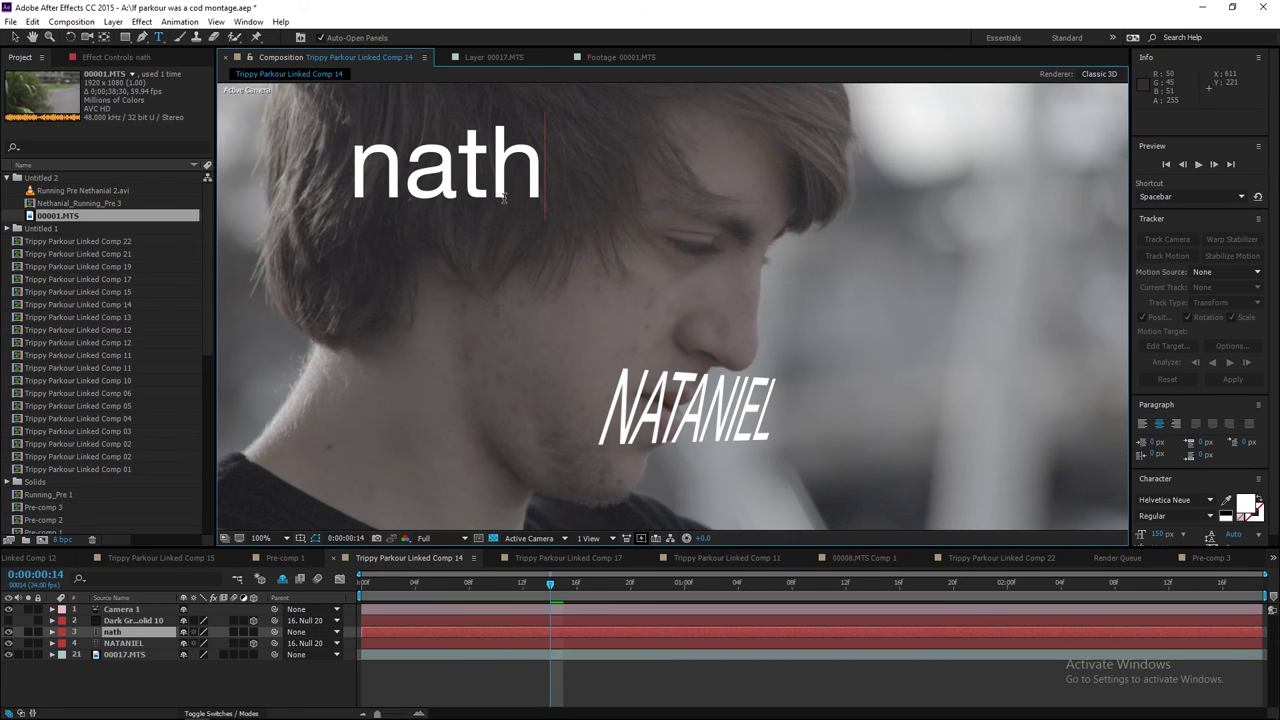
pyautogui.write('aniel')
pyautogui.press('Escape')
pyautogui.press('v')
pyautogui.scroll(-4, 426, 254)
pyautogui.scroll(2, 449, 266)
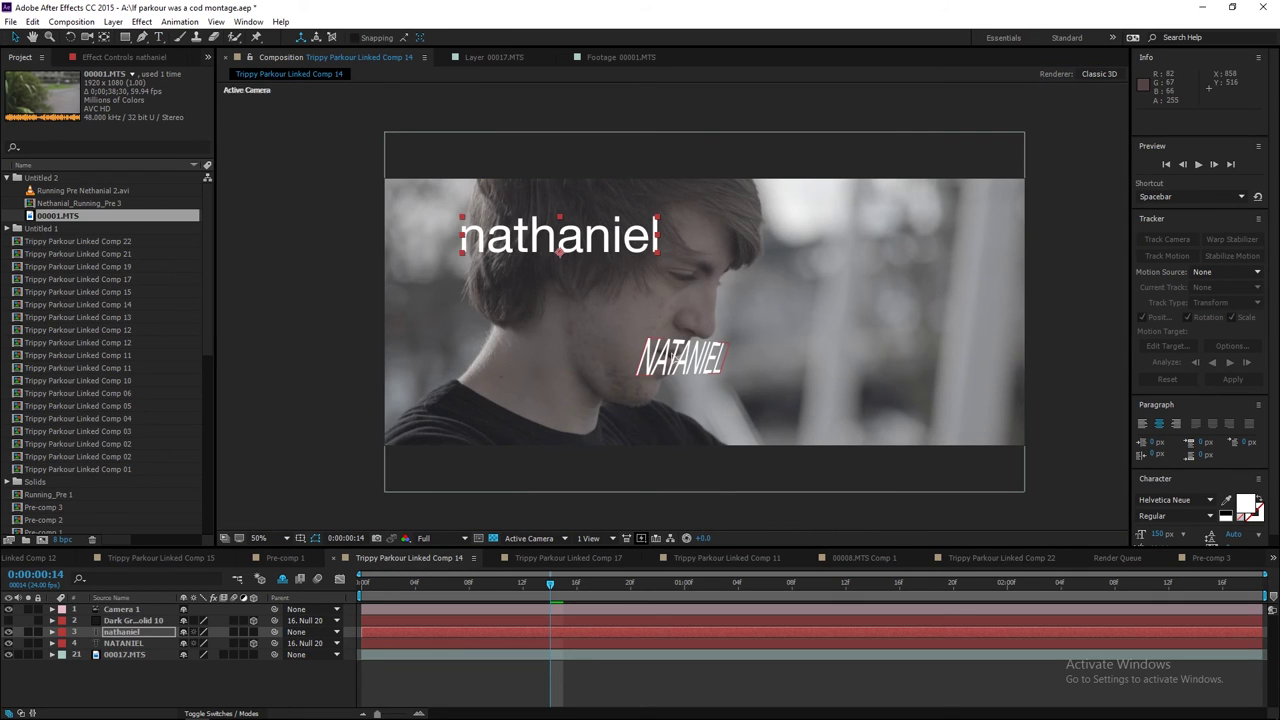
# Step: Keep the NATANIEL title in 3D and tilt it with the Rotation tool (W)
pyautogui.click(145, 644)
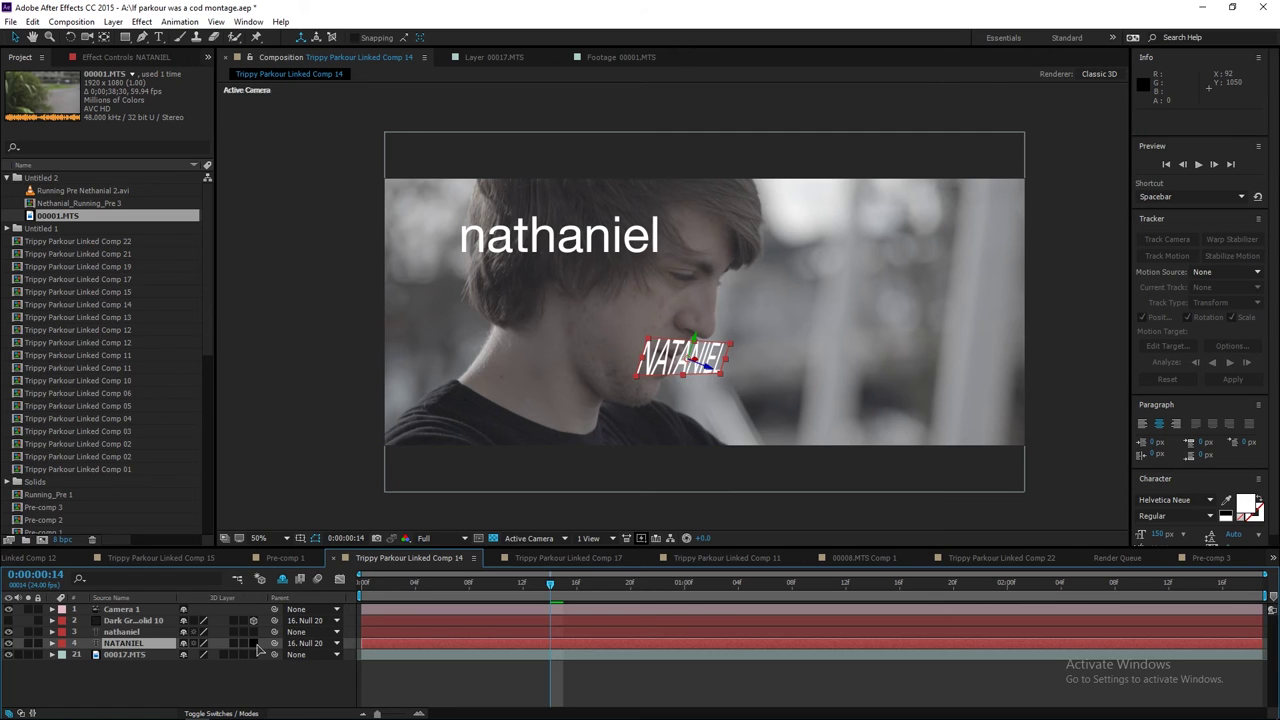
pyautogui.click(558, 431)
pyautogui.hotkey('ctrl', 'z')
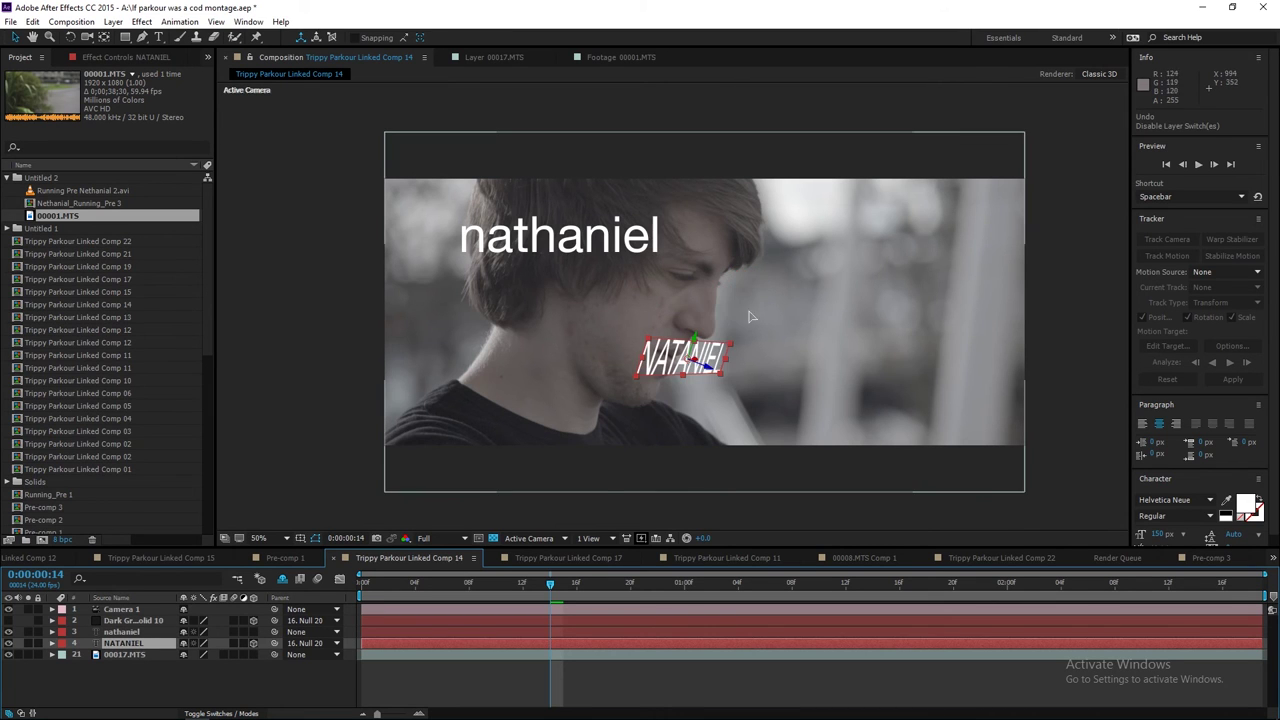
pyautogui.scroll(3, 743, 360)
pyautogui.scroll(-1, 675, 315)
pyautogui.press('w')
pyautogui.moveTo(727, 377); pyautogui.dragTo(712, 380)
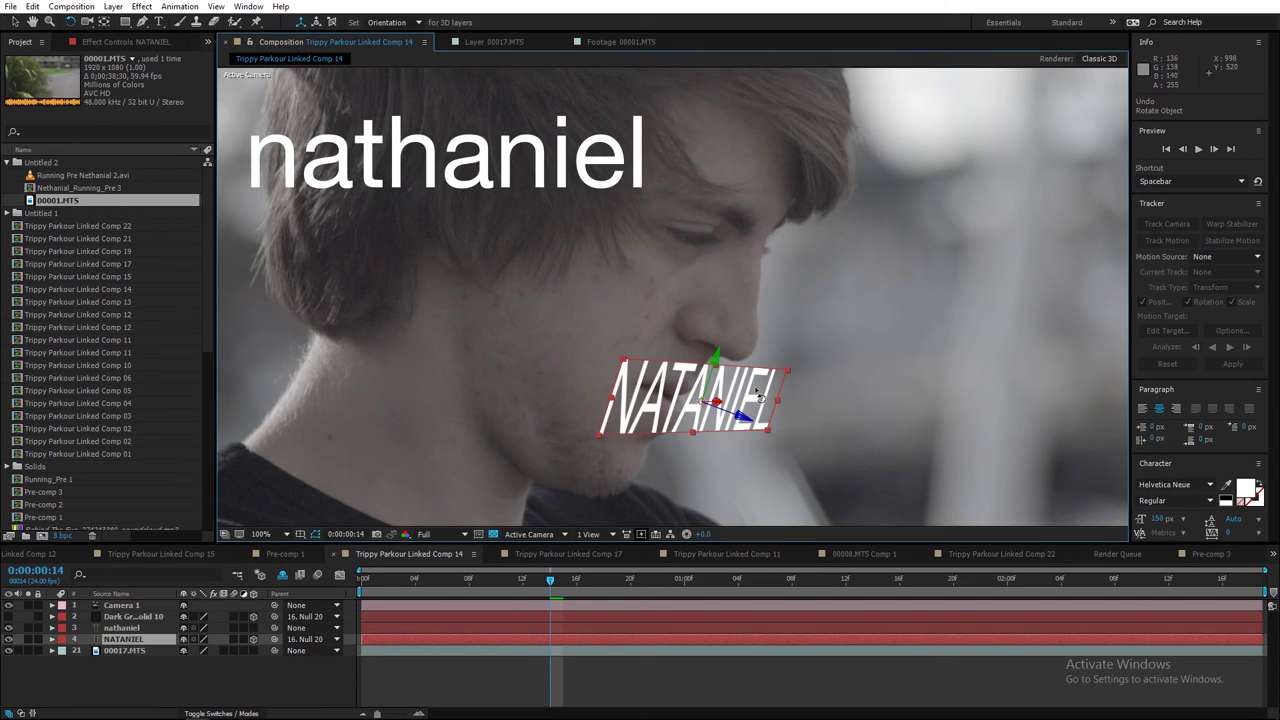
pyautogui.scroll(-2, 558, 253)
# Step: Delete the lowercase 'nathaniel' text layer
pyautogui.press('v')
pyautogui.click(546, 229)
pyautogui.press('Delete')
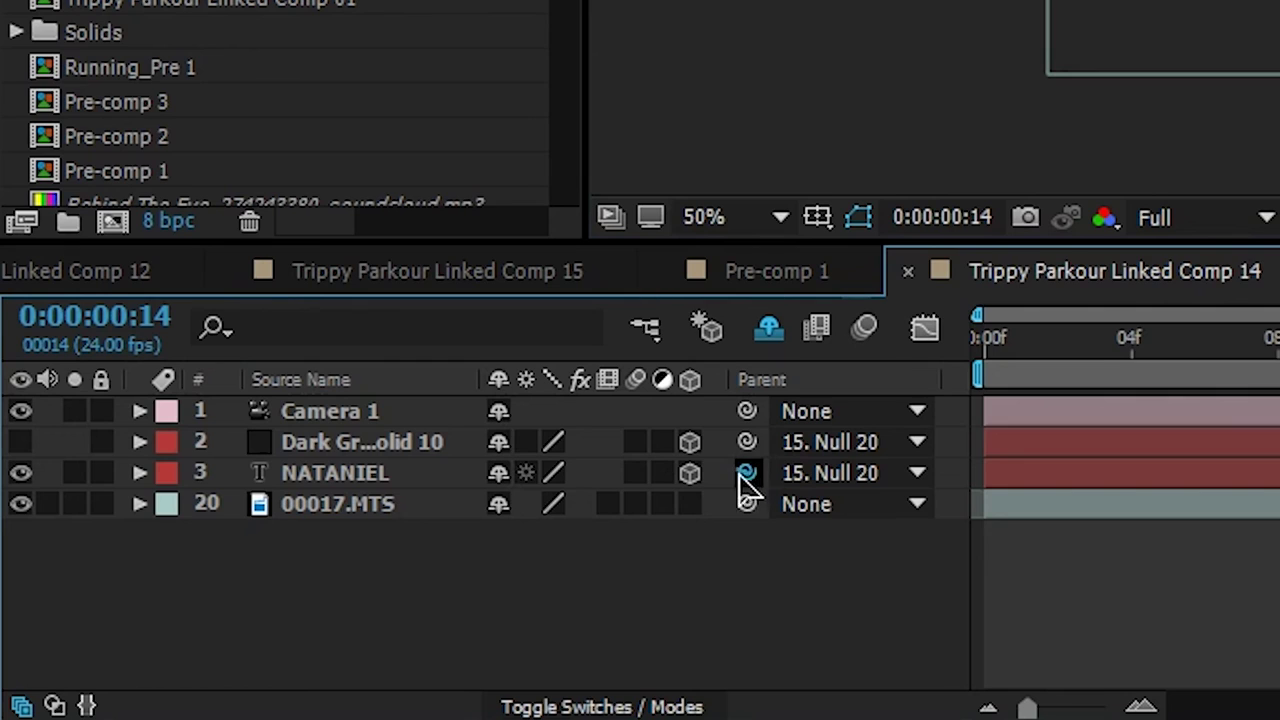
# Step: Demonstrate parenting the NATANIEL title to the dark grey solid with the pick-whip
pyautogui.moveTo(275, 628); pyautogui.dragTo(278, 617)
pyautogui.moveTo(747, 473); pyautogui.dragTo(406, 491)
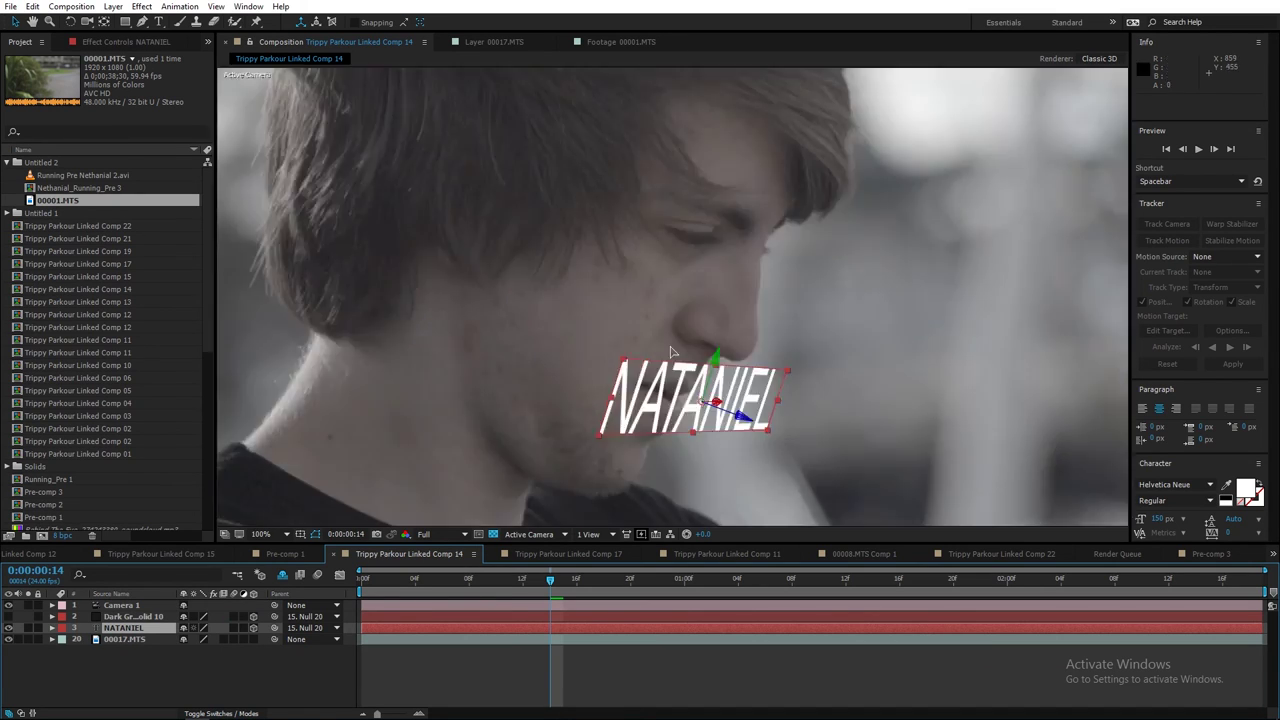
pyautogui.scroll(2, 680, 333)
# Step: Hide the old Dark Gray Solid 10 bar and zoom out to see the whole frame
pyautogui.click(9, 616)
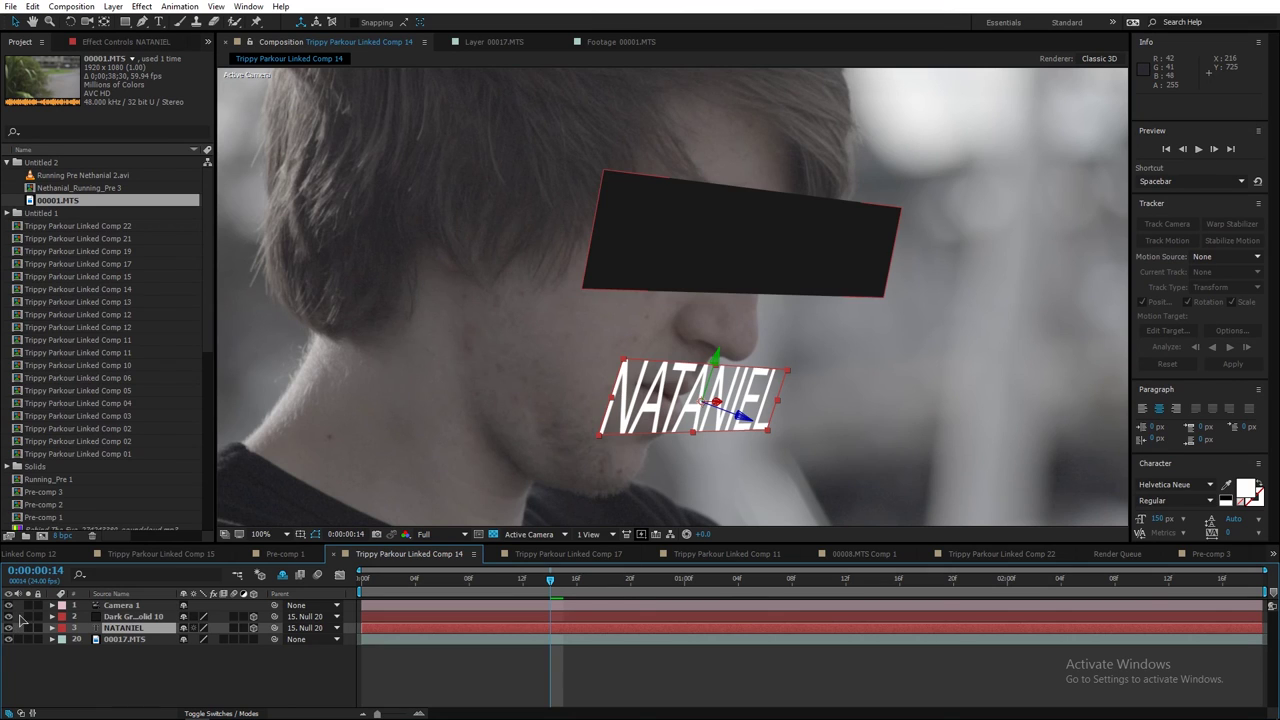
pyautogui.click(9, 616)
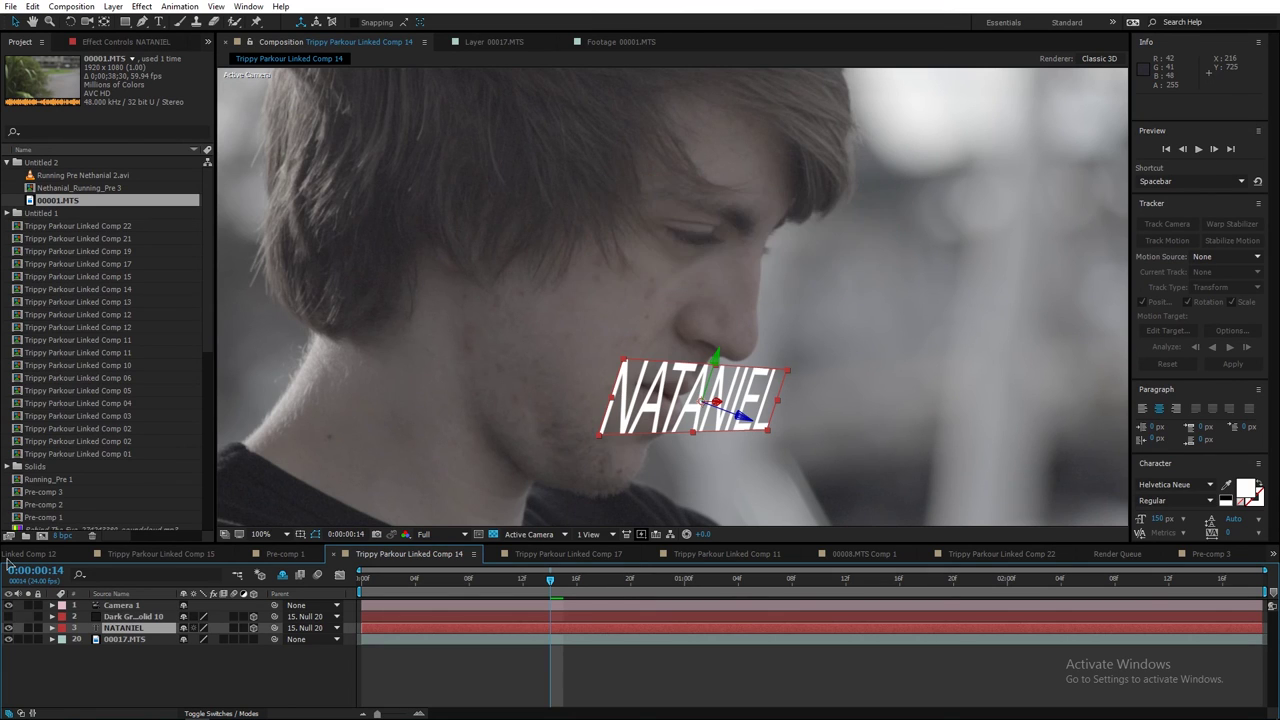
pyautogui.press(',')
pyautogui.press(',')
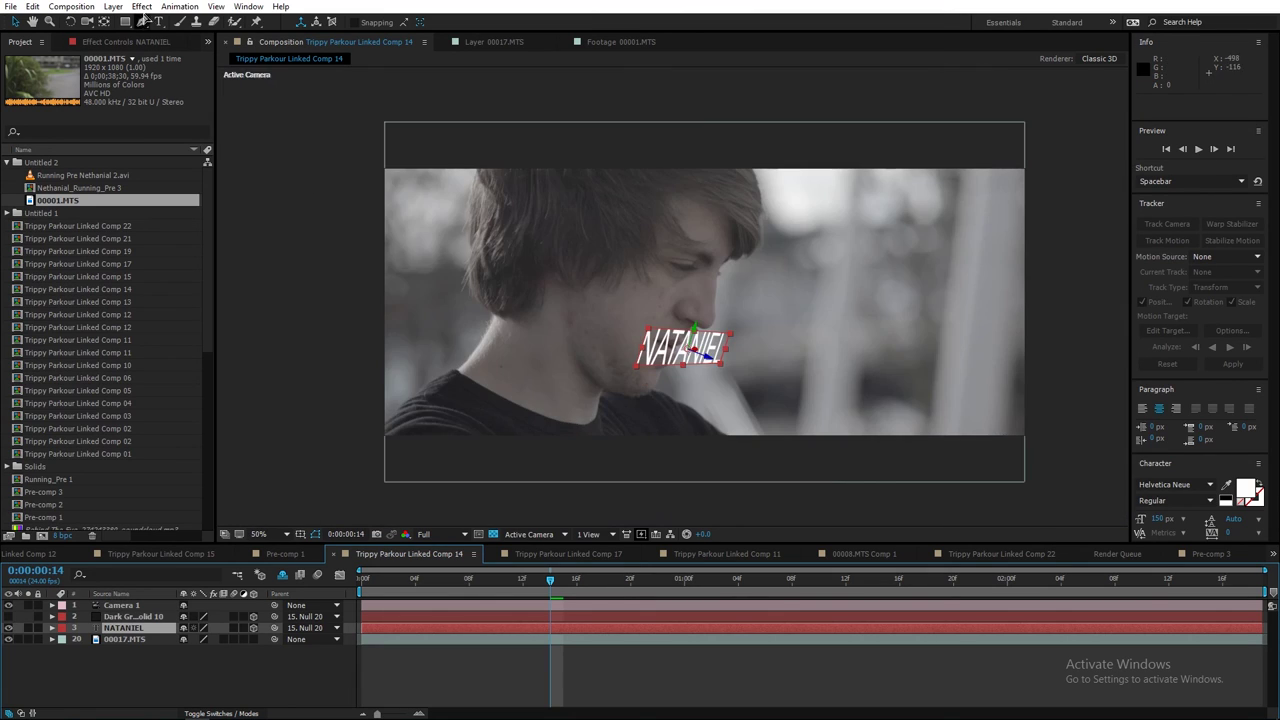
# Step: Create a new dark grey solid via Layer > New > Solid and squash it into a horizontal band
pyautogui.click(113, 6)
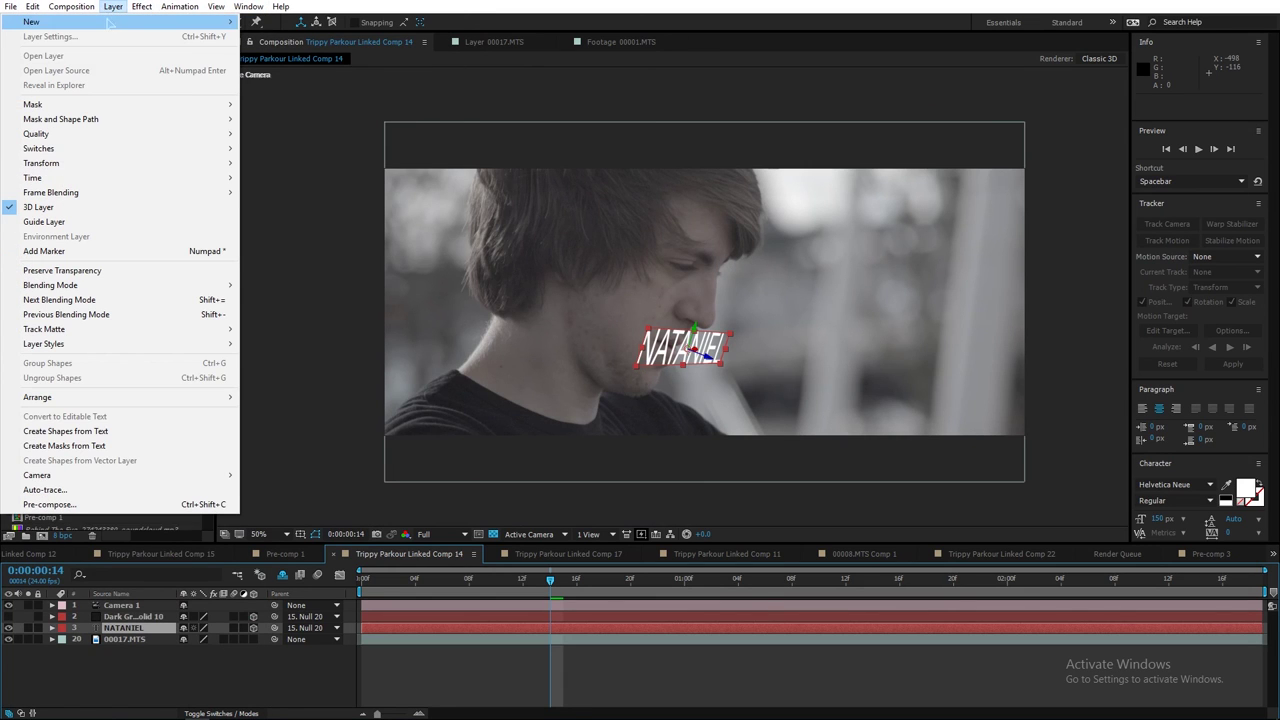
pyautogui.moveTo(150, 21)
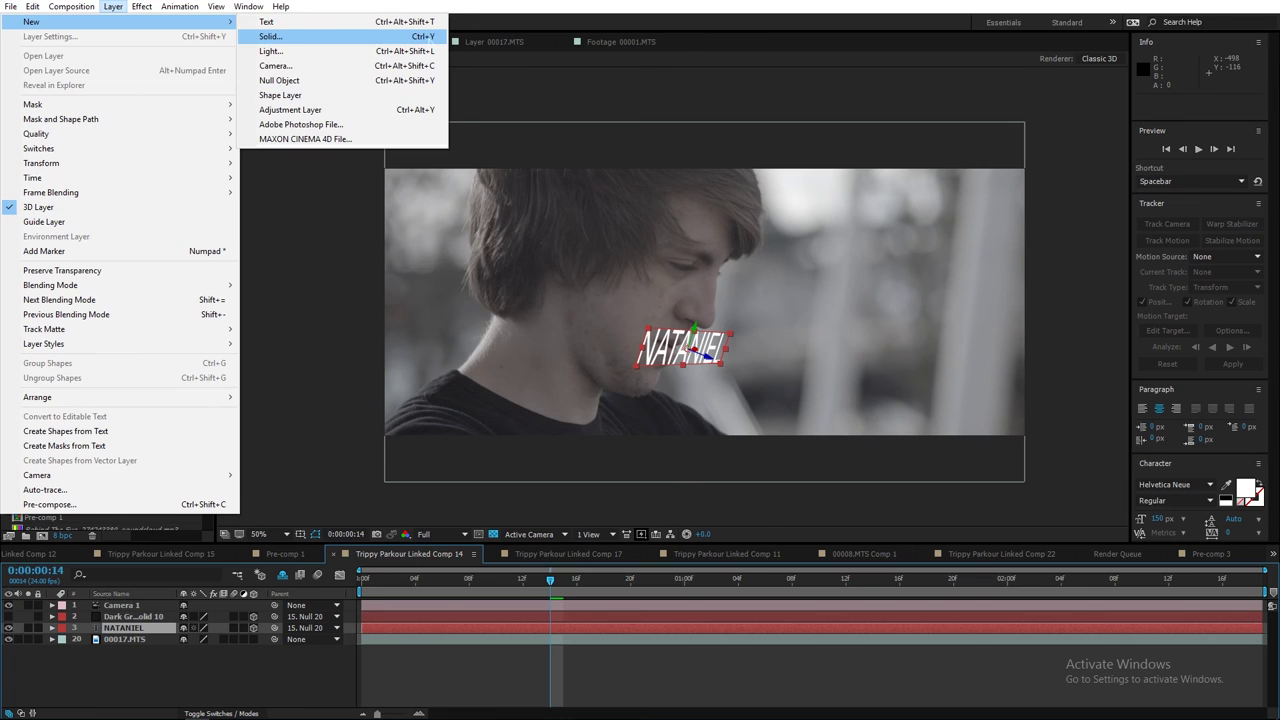
pyautogui.click(270, 36)
pyautogui.click(684, 483)
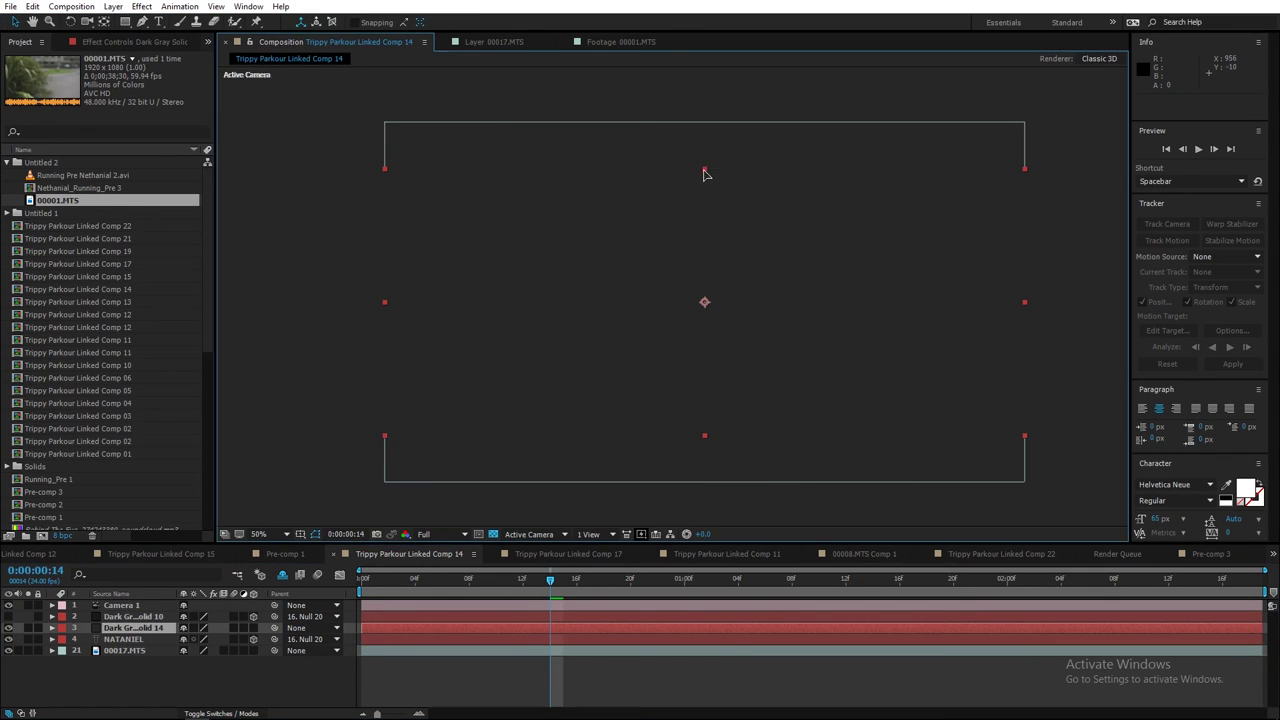
pyautogui.moveTo(704, 174); pyautogui.dragTo(704, 258)
# Step: Make a bright red solid, delete it, and shrink the dark band to a small rectangle
pyautogui.click(113, 6)
pyautogui.moveTo(40, 20)
pyautogui.click(272, 37)
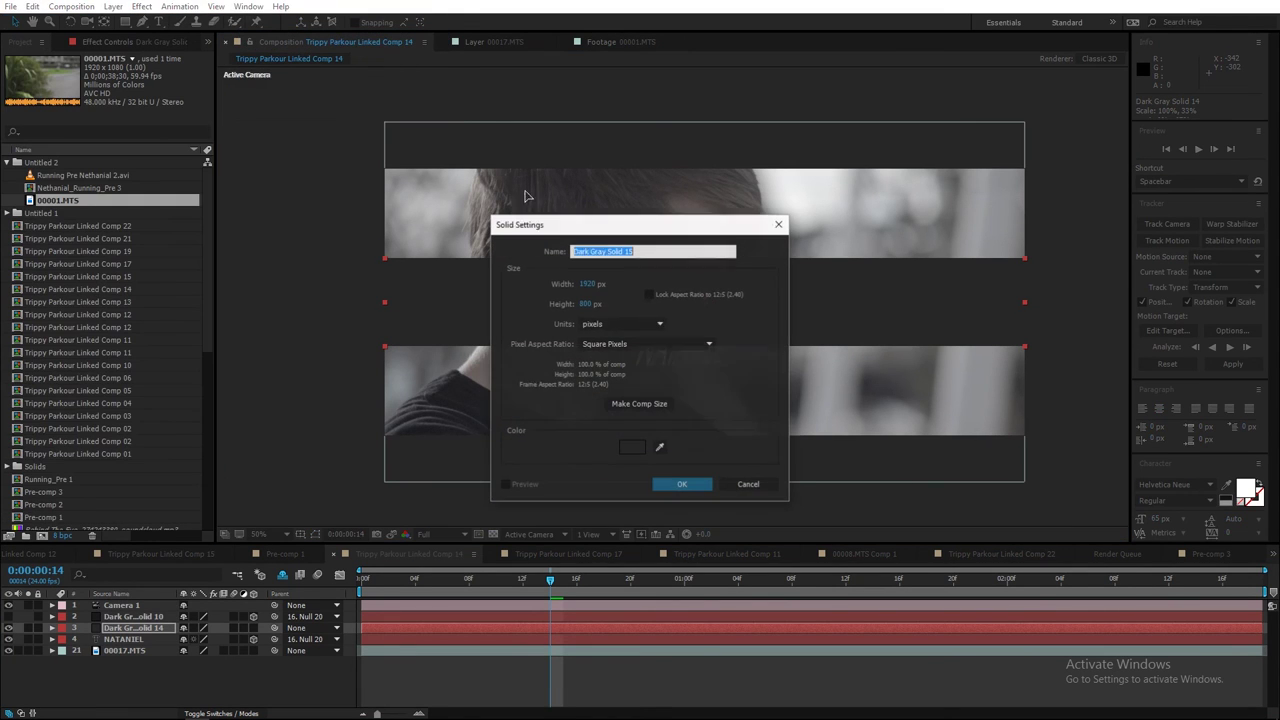
pyautogui.click(638, 455)
pyautogui.moveTo(626, 409); pyautogui.dragTo(643, 256)
pyautogui.click(768, 288)
pyautogui.click(682, 484)
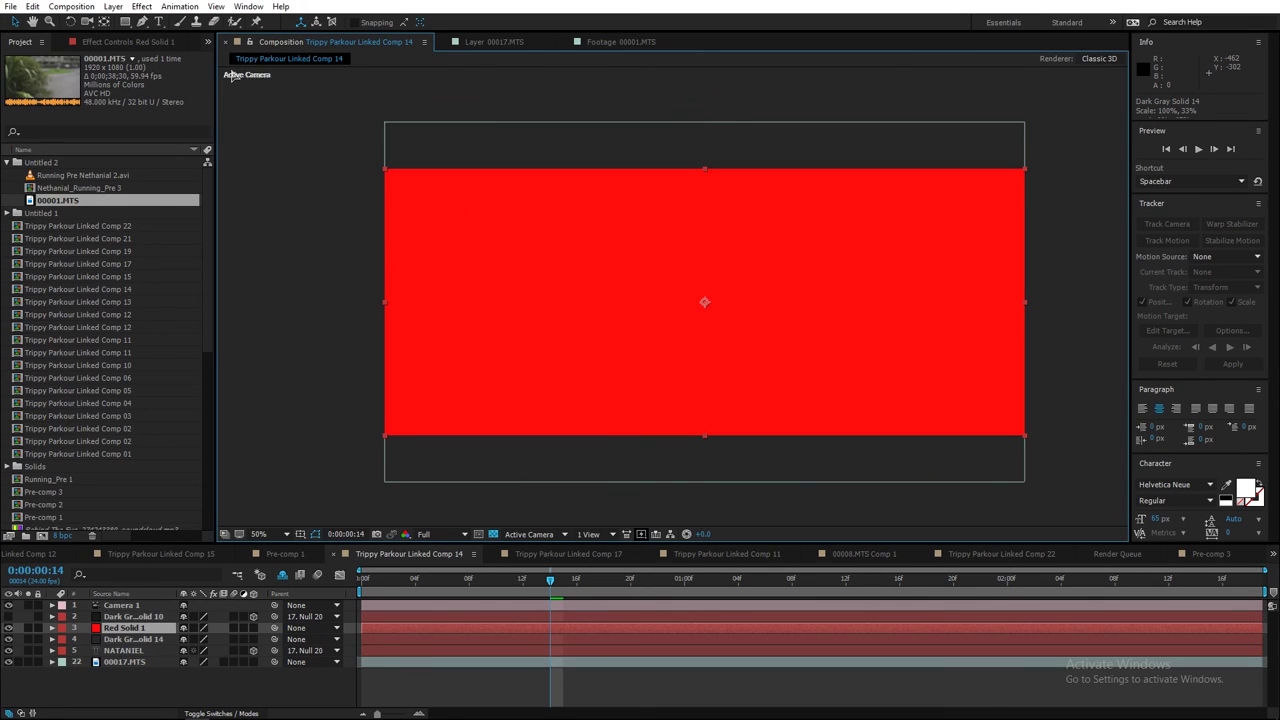
pyautogui.press('Delete')
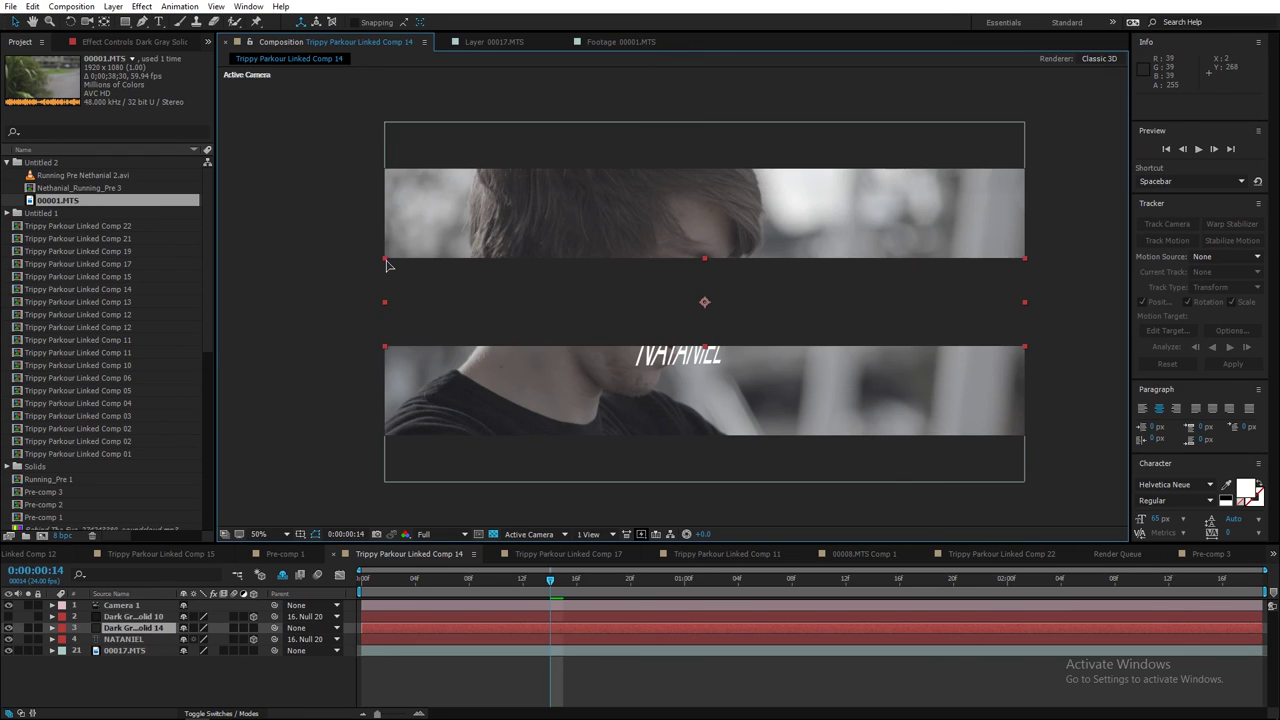
pyautogui.moveTo(386, 260); pyautogui.dragTo(566, 279)
# Step: Nudge the new dark rectangle over the eyes, then delete Dark Gray Solid 14
pyautogui.moveTo(660, 319); pyautogui.dragTo(655, 290)
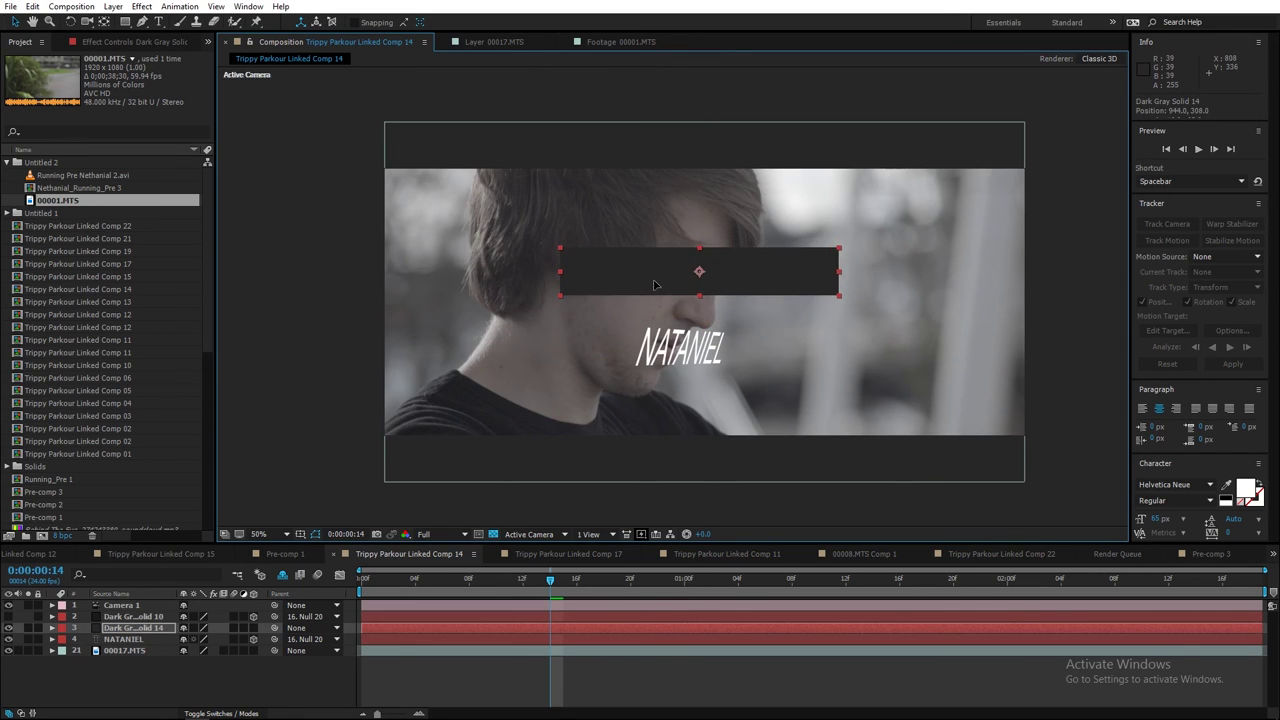
pyautogui.moveTo(571, 251); pyautogui.dragTo(568, 252)
pyautogui.click(125, 628)
pyautogui.press('Delete')
# Step: Show the original Dark Gray Solid 10 bar and try tilting it with W, then undo
pyautogui.click(120, 619)
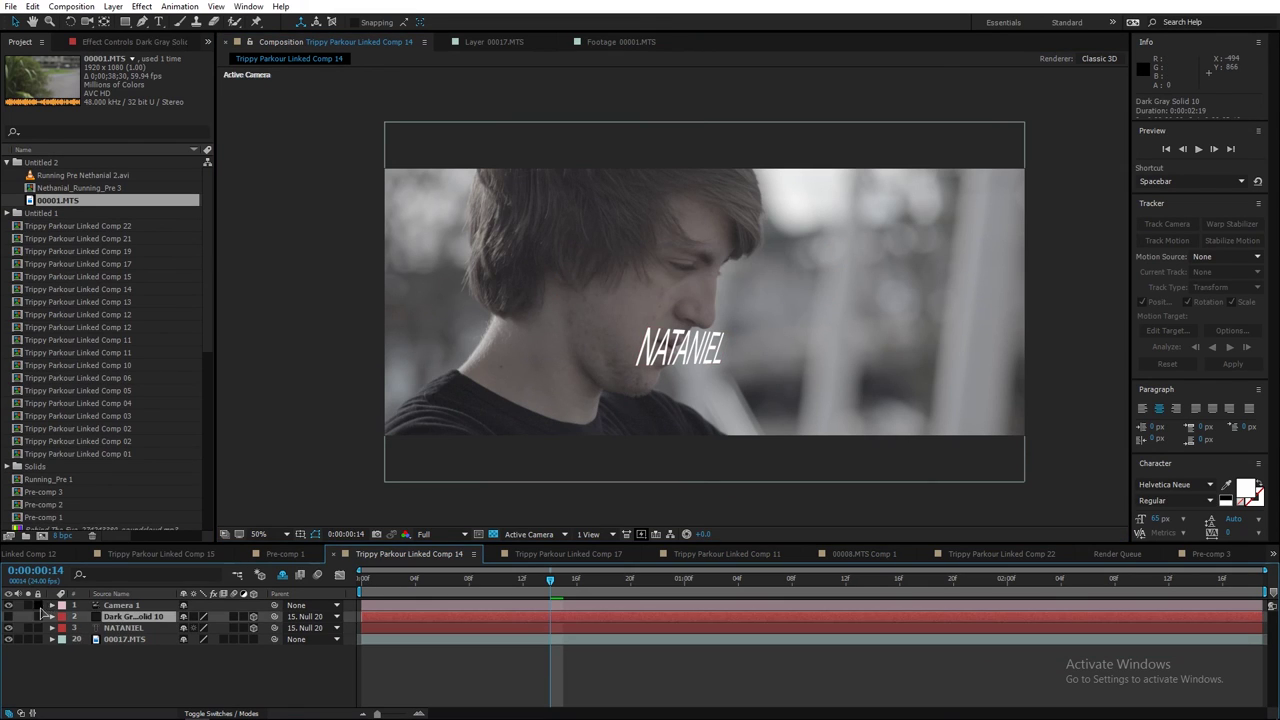
pyautogui.click(8, 616)
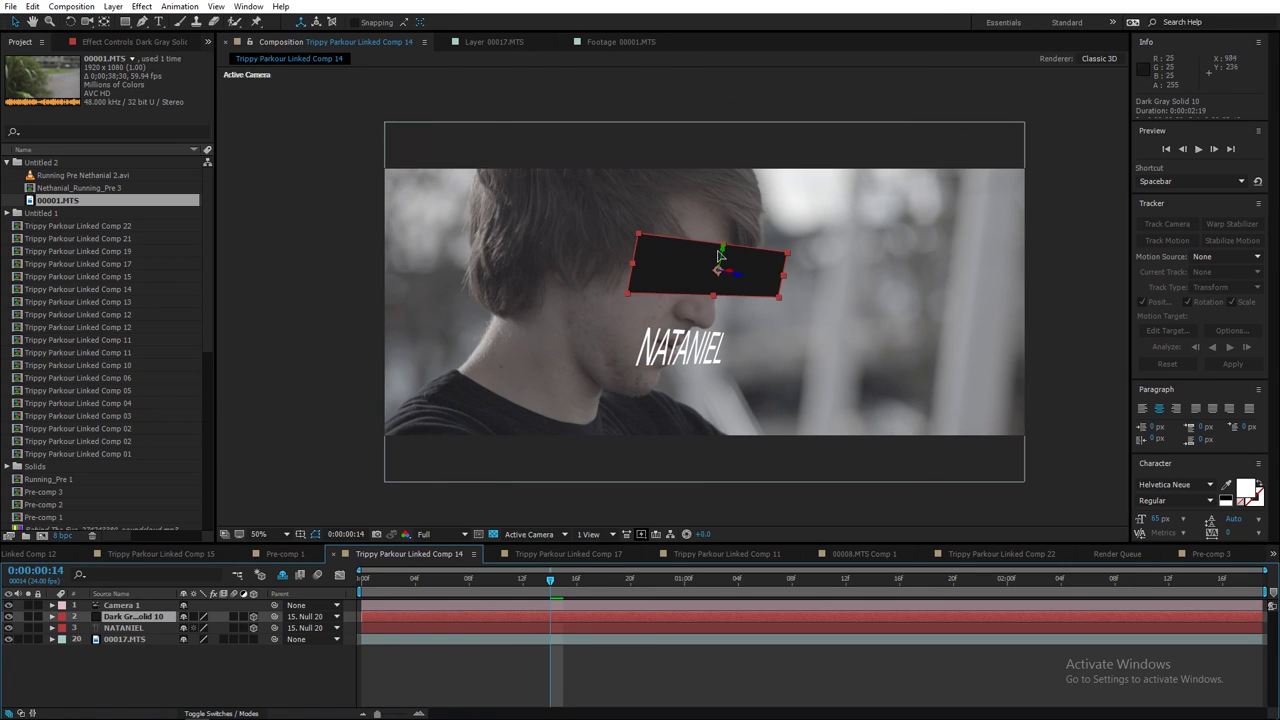
pyautogui.press('w')
pyautogui.moveTo(726, 254); pyautogui.dragTo(737, 284)
pyautogui.hotkey('ctrl', 'z')
pyautogui.press('v')
# Step: Parent the dark bar to the tracking null with the pick-whip and start a preview
pyautogui.click(318, 152)
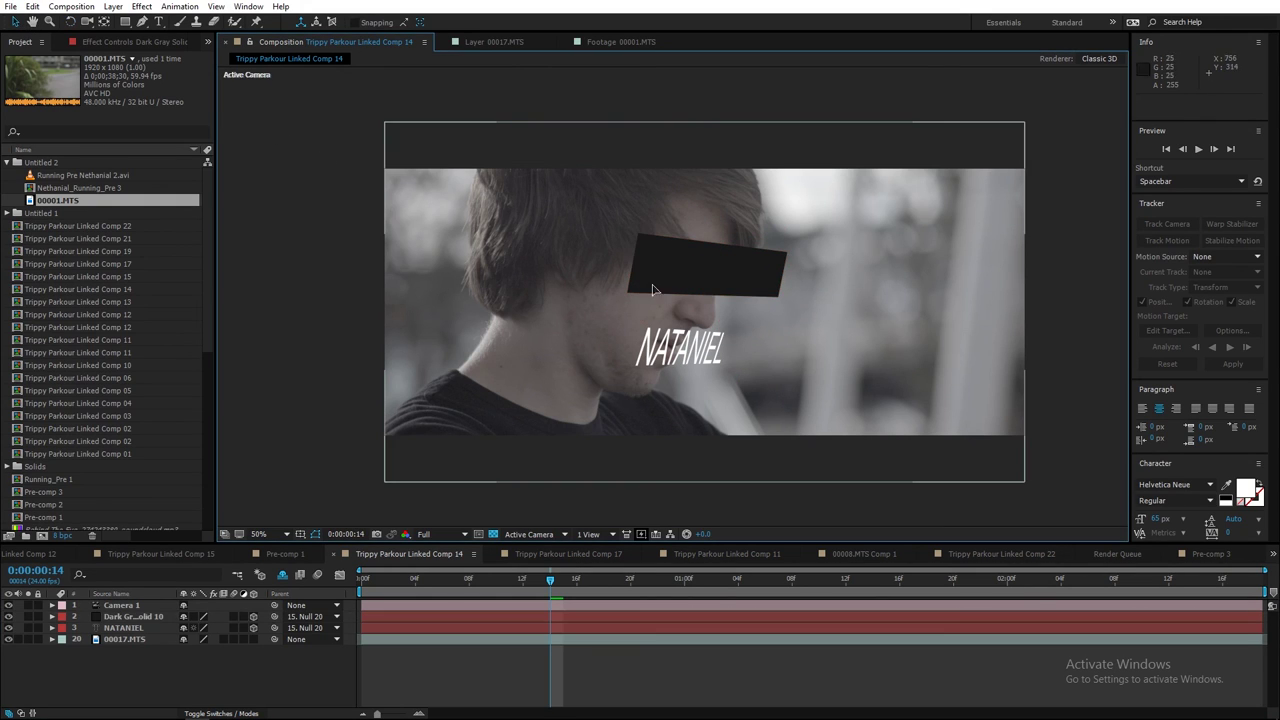
pyautogui.click(285, 617)
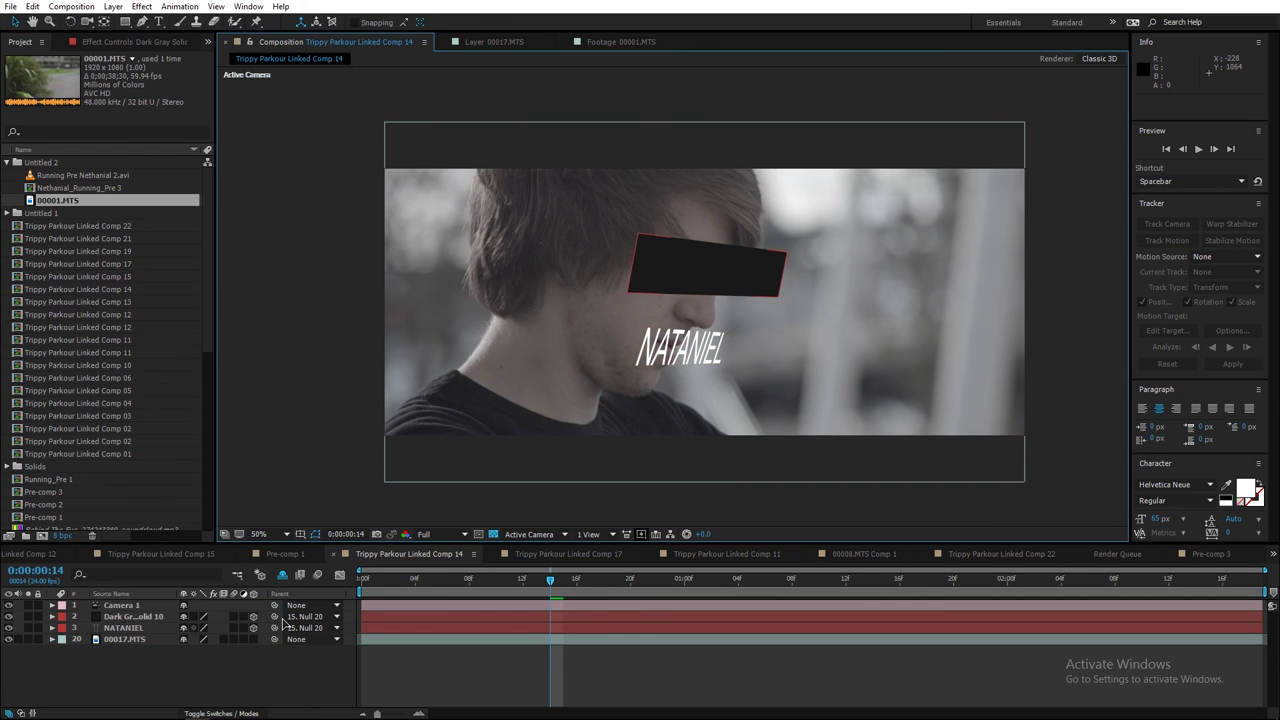
pyautogui.moveTo(274, 617)
pyautogui.mouseDown()
pyautogui.moveTo(150, 627)
pyautogui.moveTo(274, 625)
pyautogui.mouseUp()
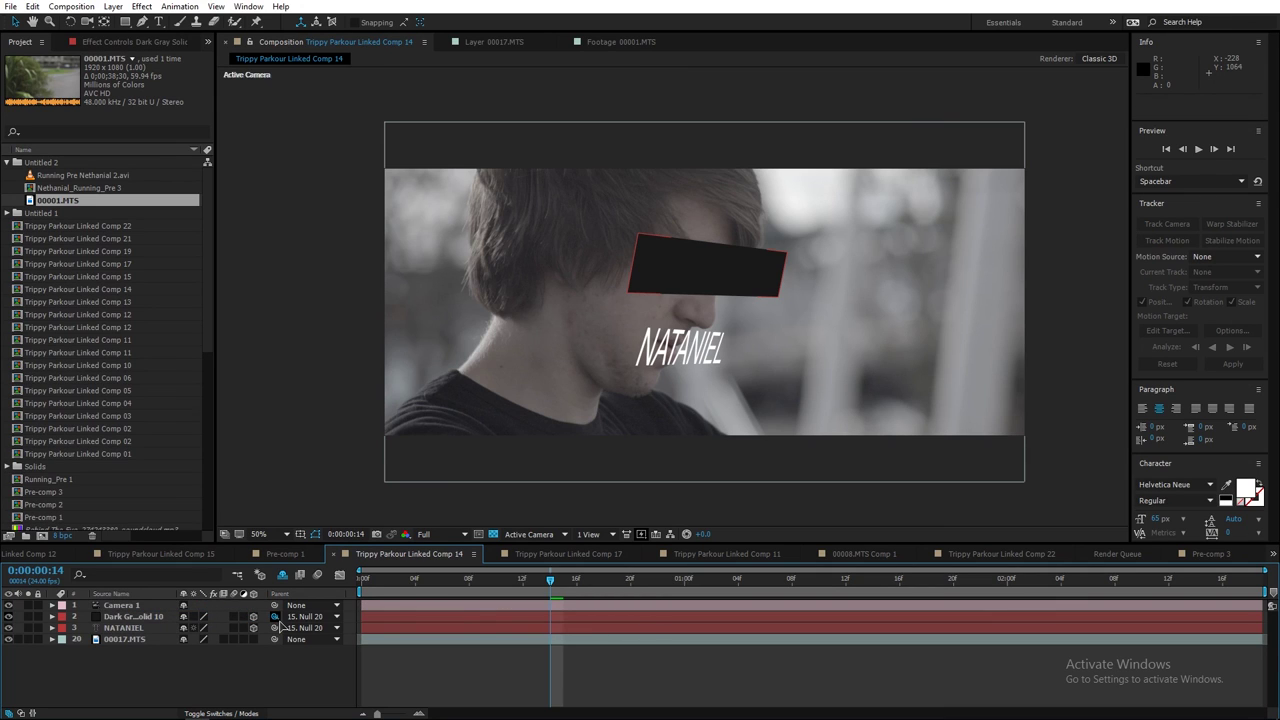
pyautogui.click(589, 341)
pyautogui.press('space')
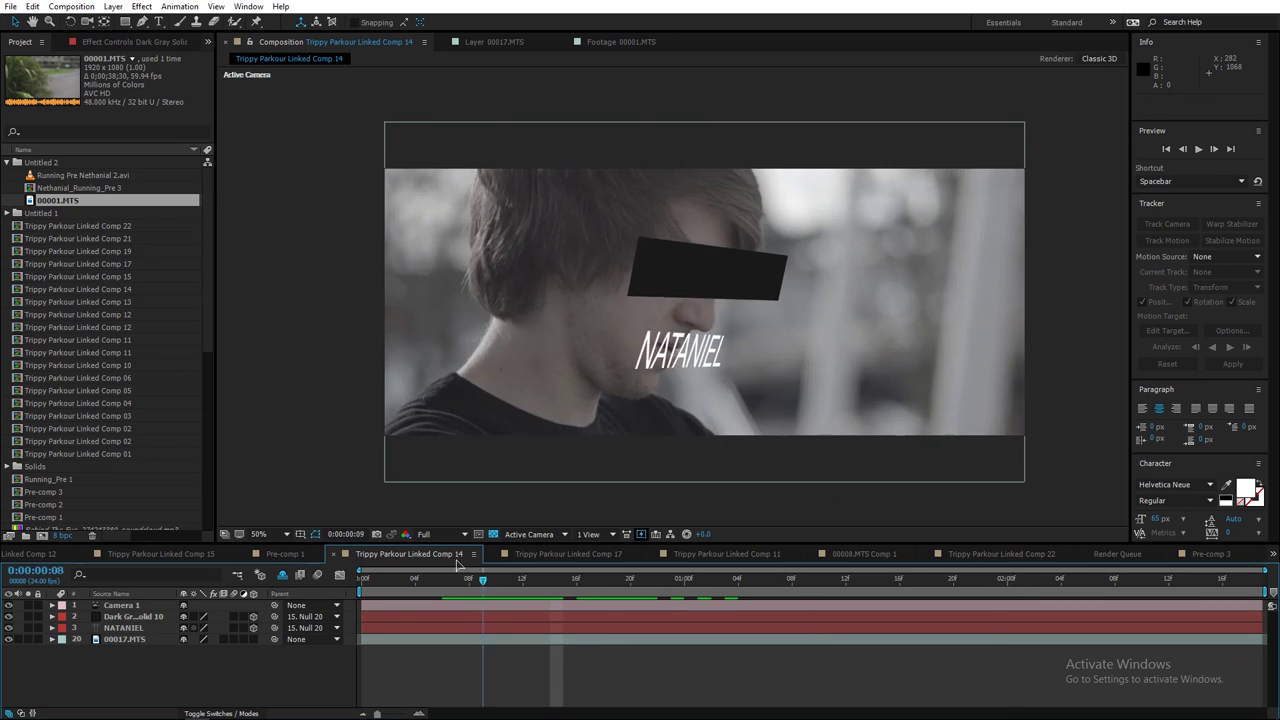
# Step: Stop the preview, jump back near the start, and replay to check the tracking
pyautogui.press('space')
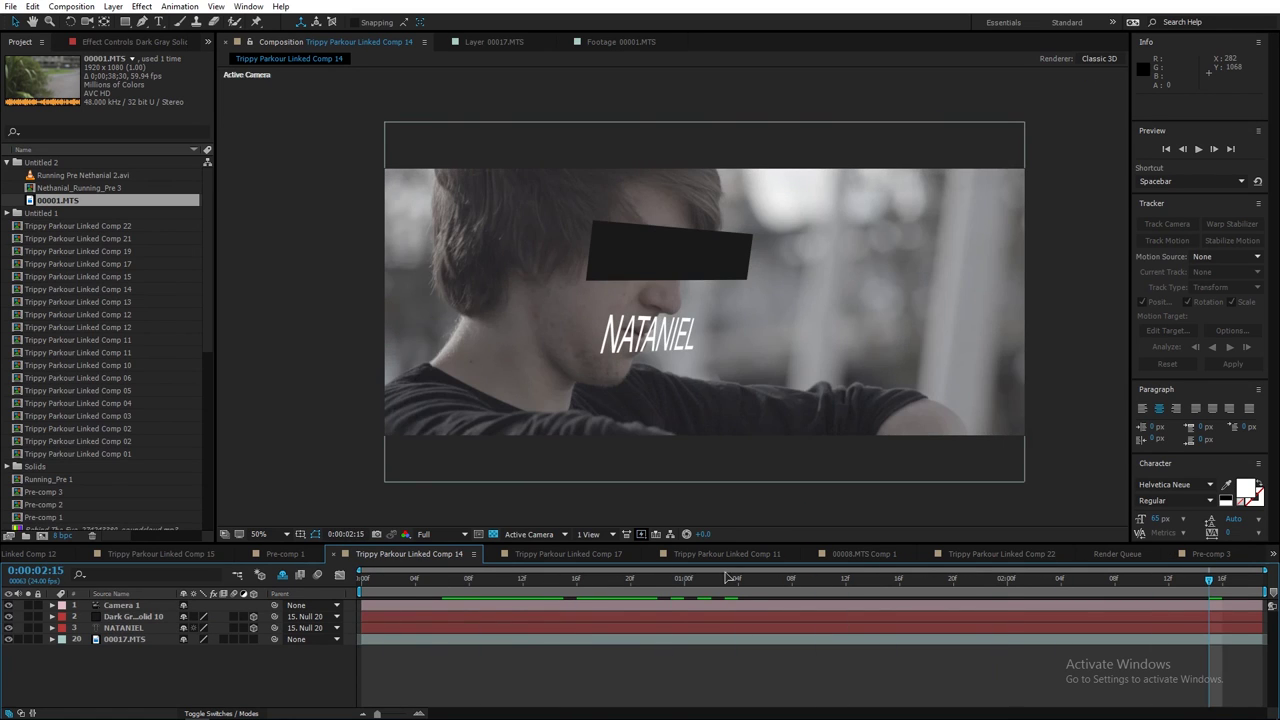
pyautogui.click(400, 580)
pyautogui.press('space')
pyautogui.press('space')
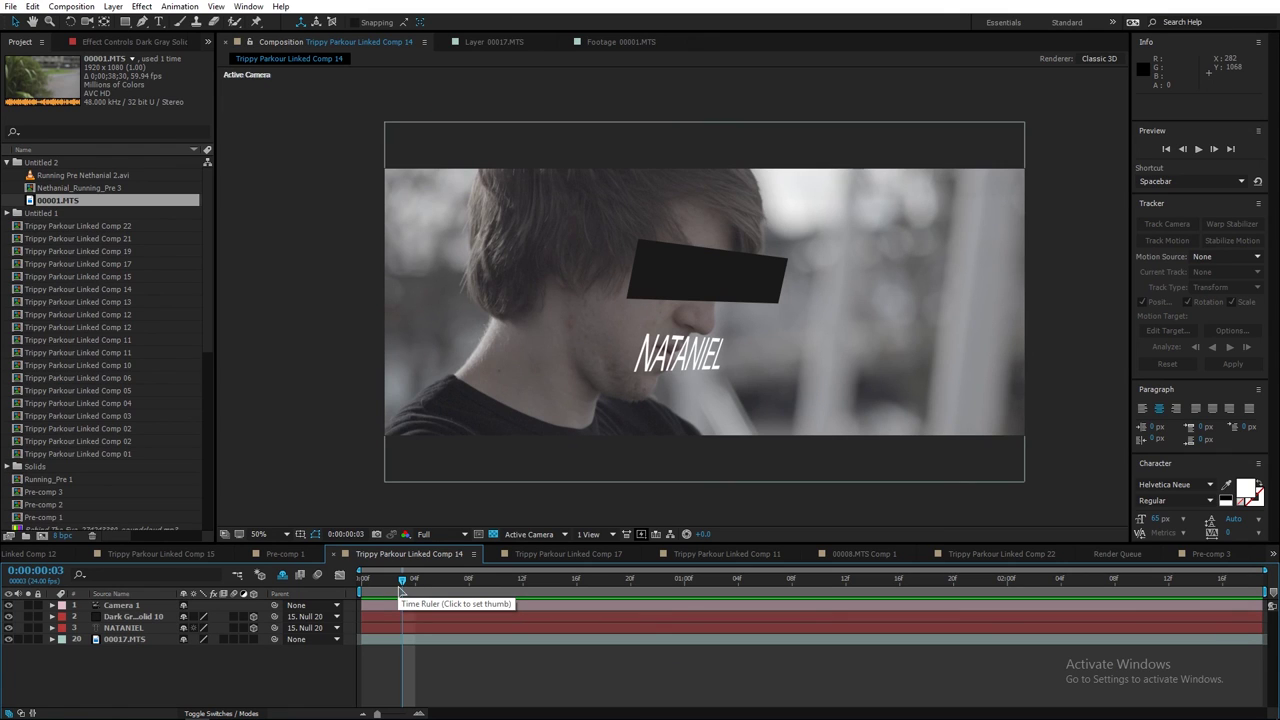